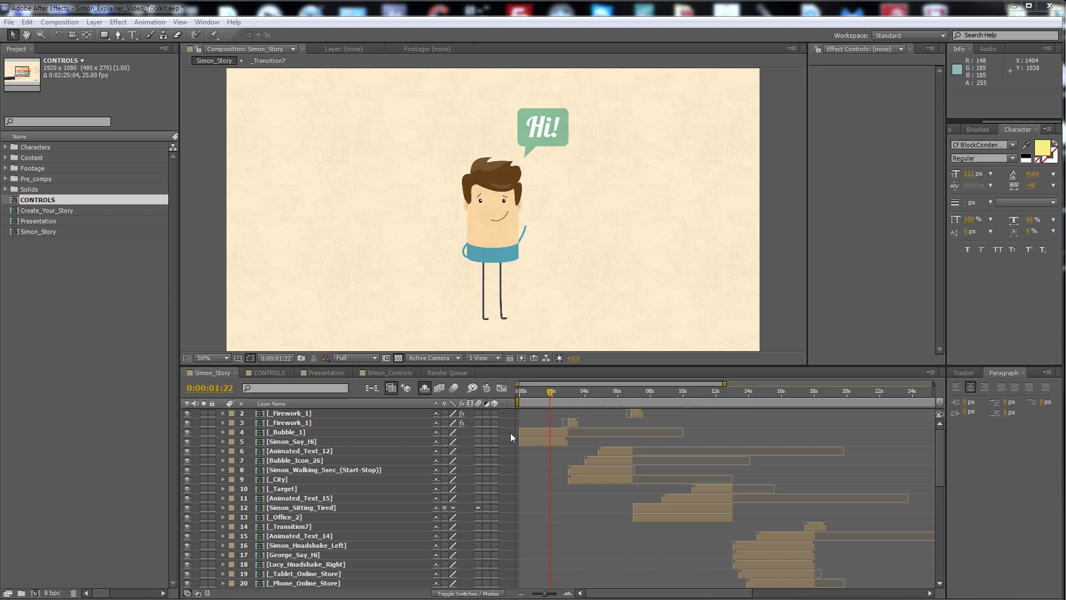
Preview the Simon_Story scenes along the timeline from the greeting through the city walk to the office at about 9 seconds
left_click(544, 431)
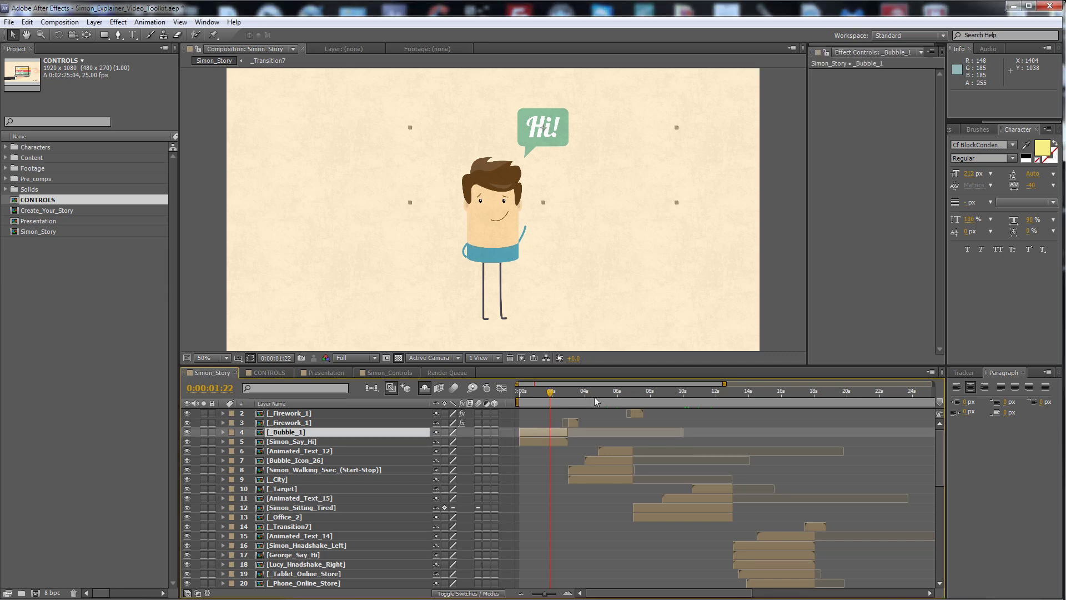
left_click(597, 397)
left_click(612, 395)
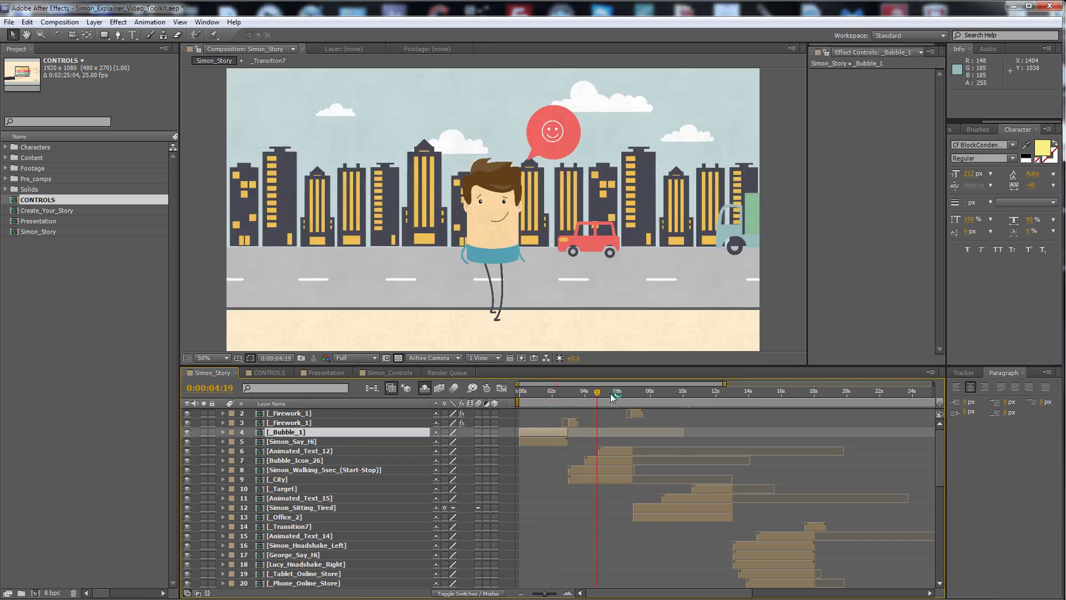
left_click_drag(612, 396, 675, 398)
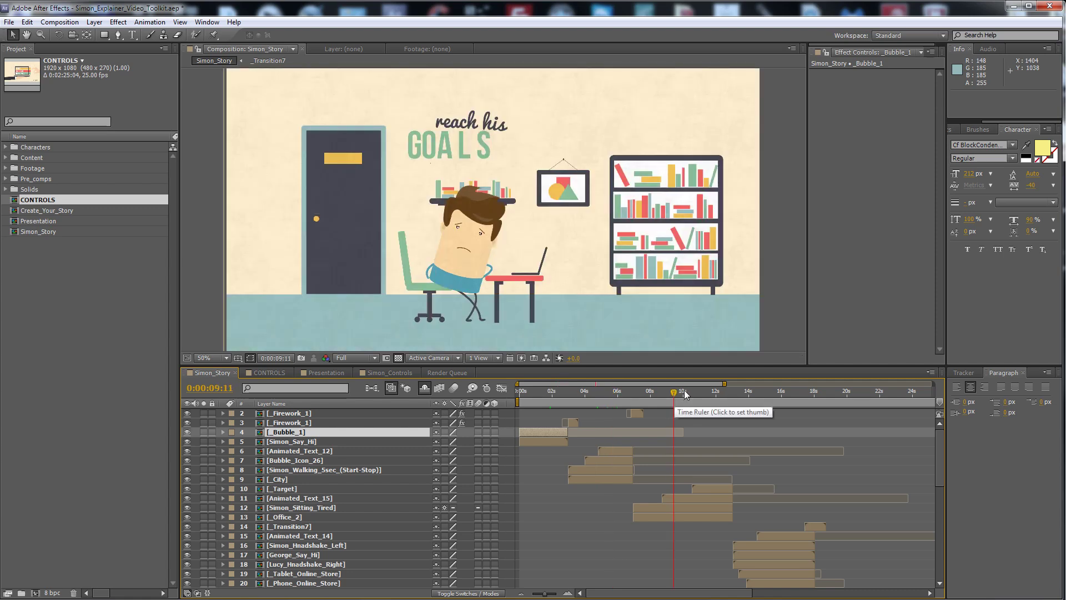
left_click(538, 442)
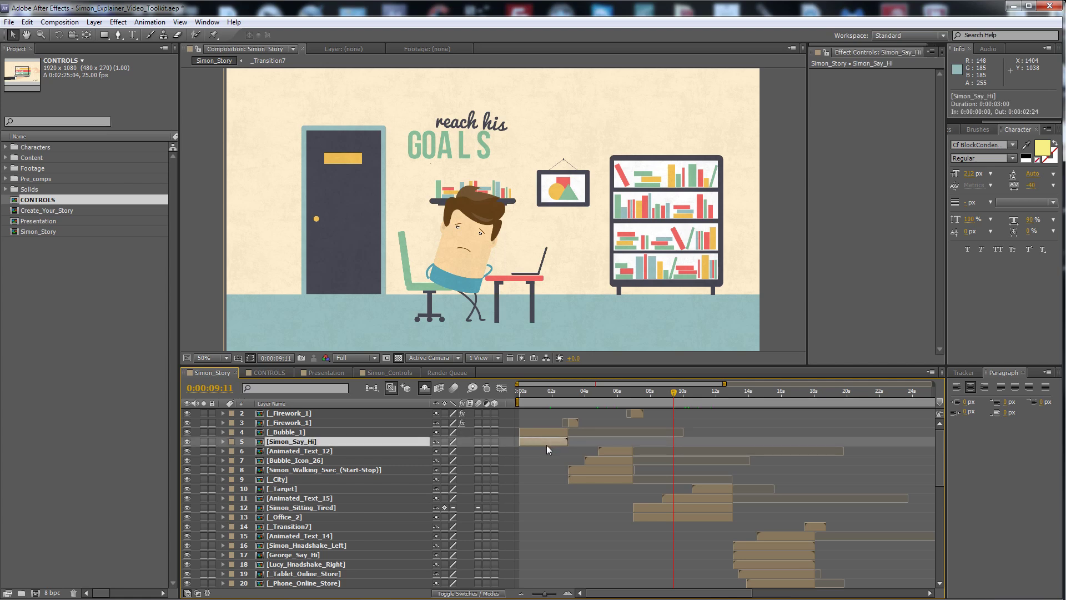
left_click(656, 425)
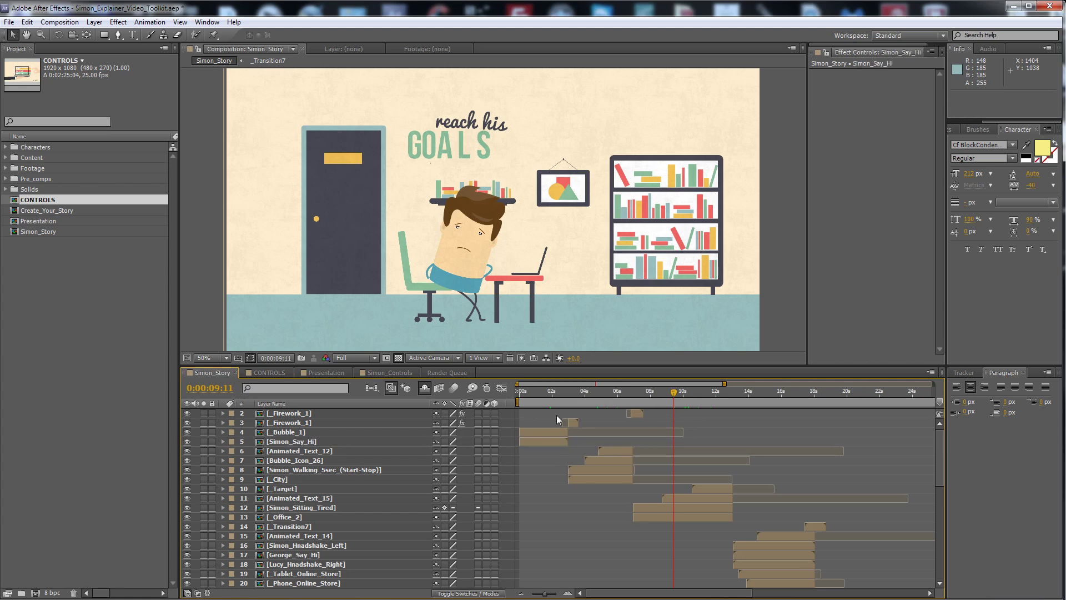
Open the CONTROLS composition and preview its infographic and technology element sections along the timeline
left_click(271, 373)
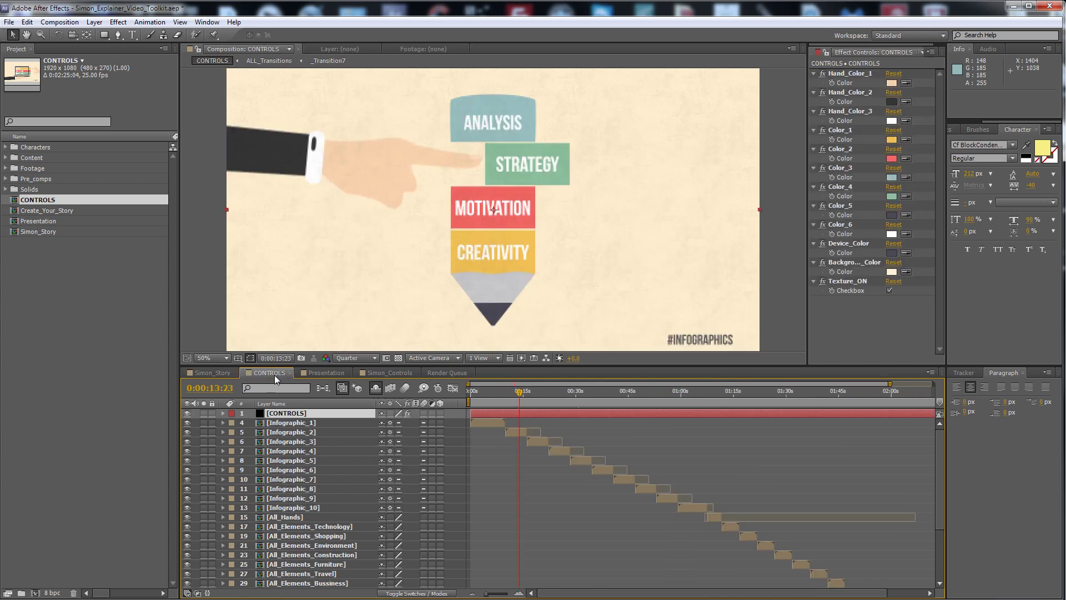
left_click(545, 413)
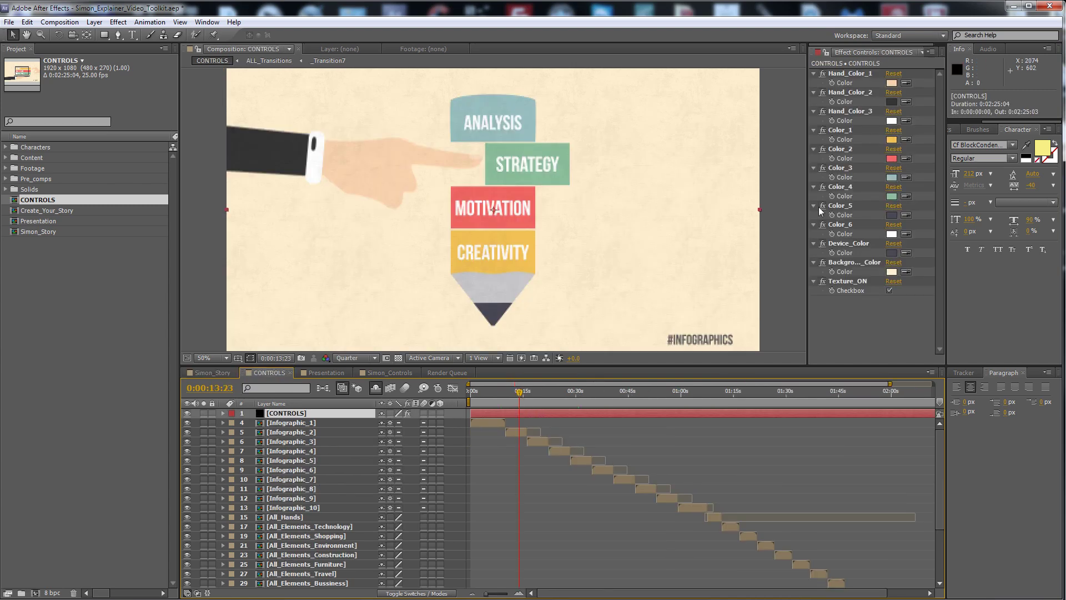
left_click(482, 392)
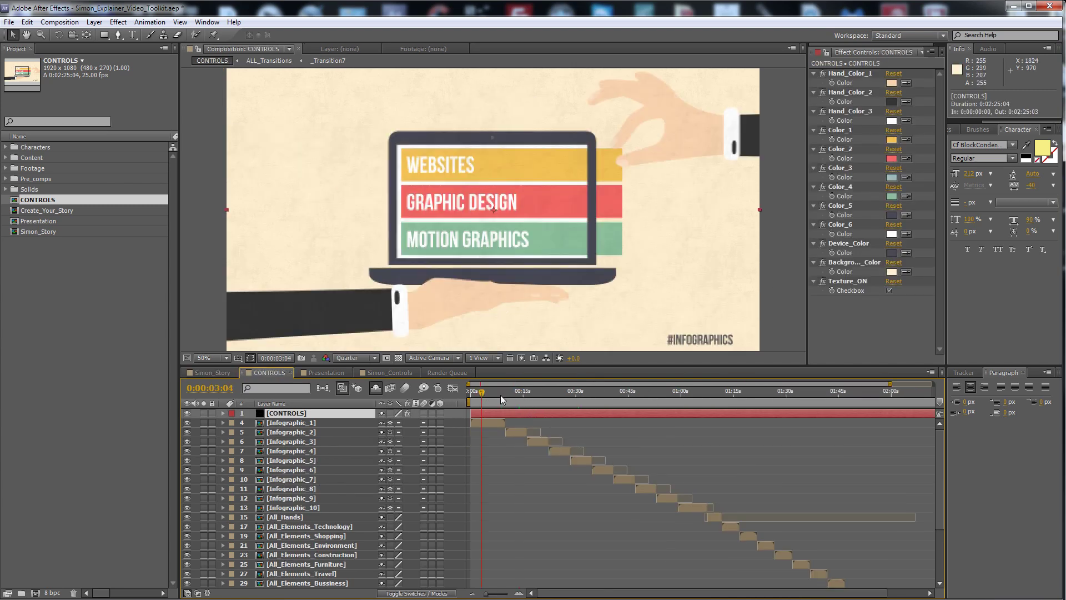
left_click(625, 392)
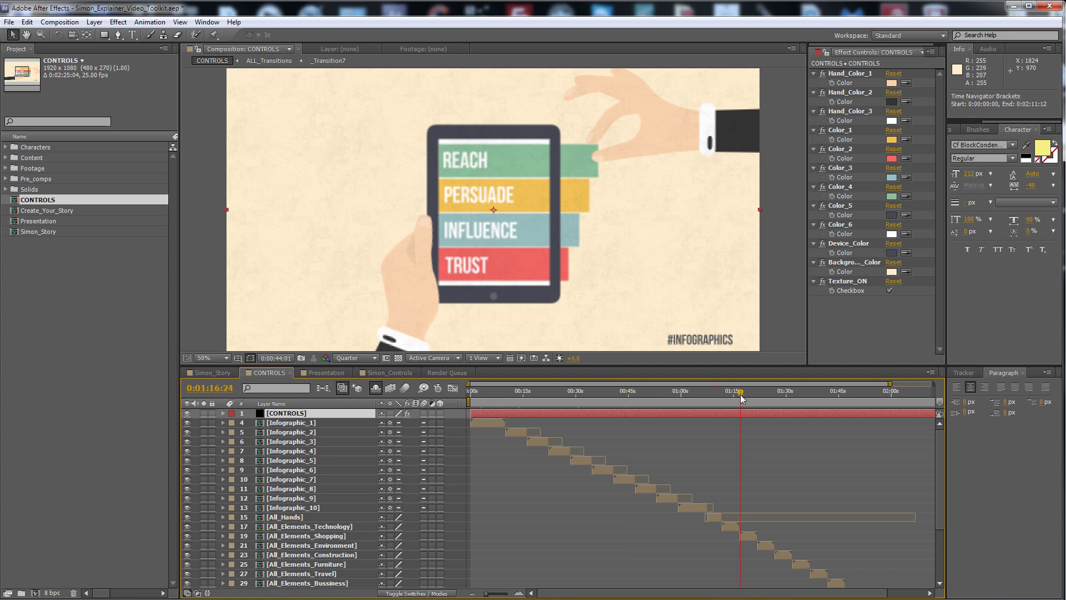
left_click(739, 393)
left_click(733, 393)
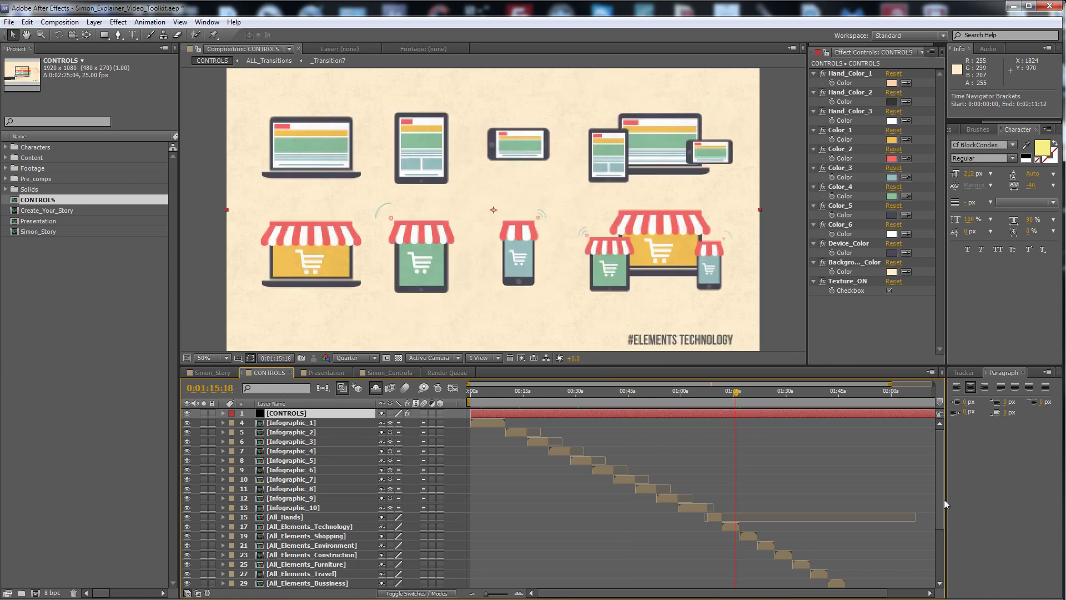
Examine the All_Elements layers in the CONTROLS composition, previewing the shopping and environment sections
left_click_drag(940, 481, 939, 524)
key("minus")
left_click(342, 471)
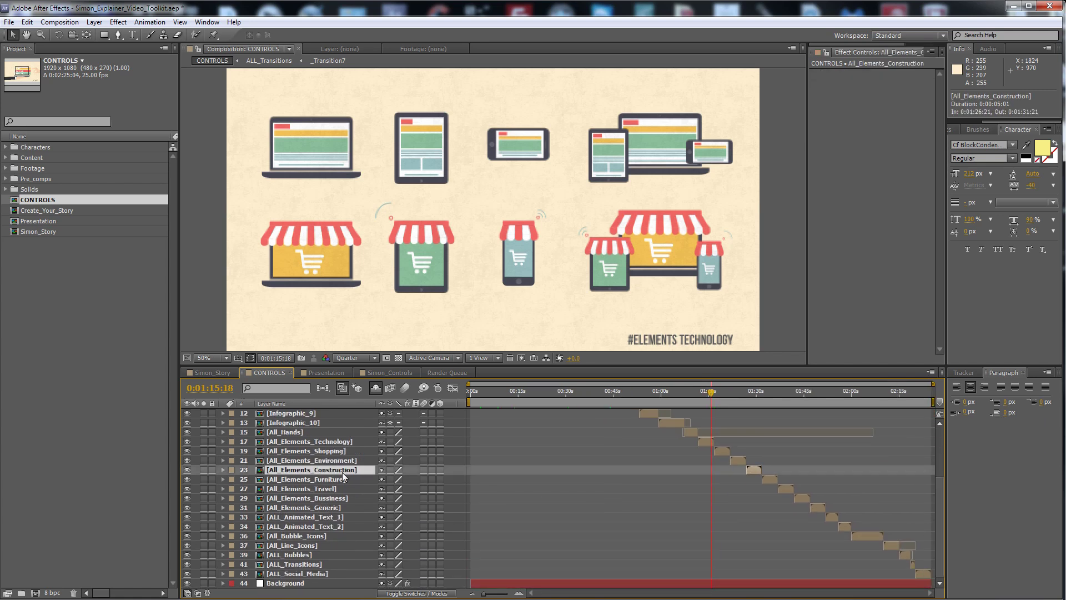
left_click(724, 393)
left_click(729, 459)
left_click(732, 451)
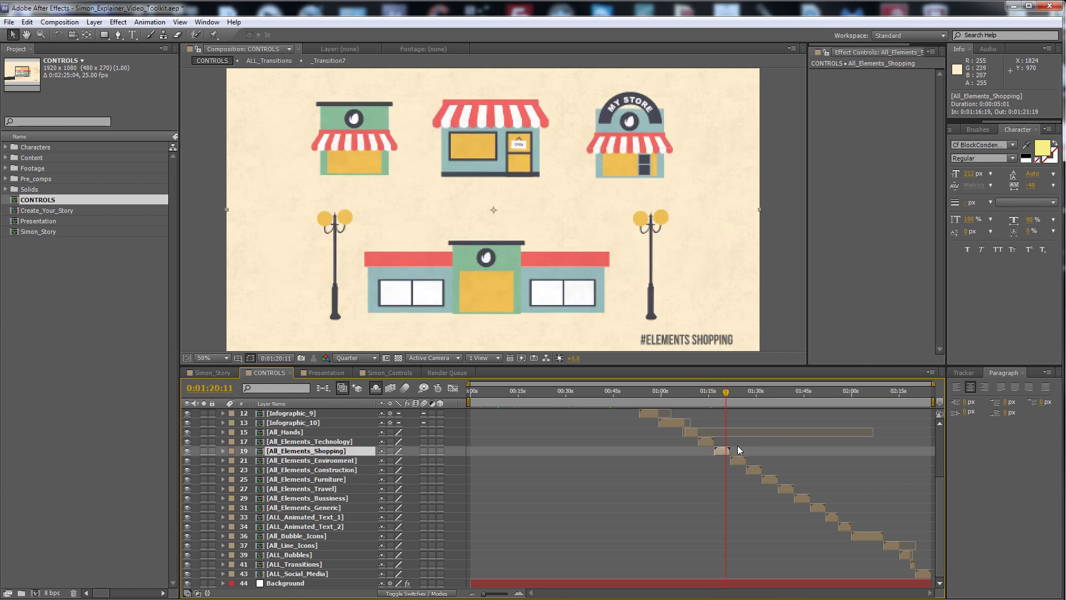
left_click(738, 392)
Reveal the source of the All_Elements_Shopping layer in the project and select its All_Together folder
right_click(323, 450)
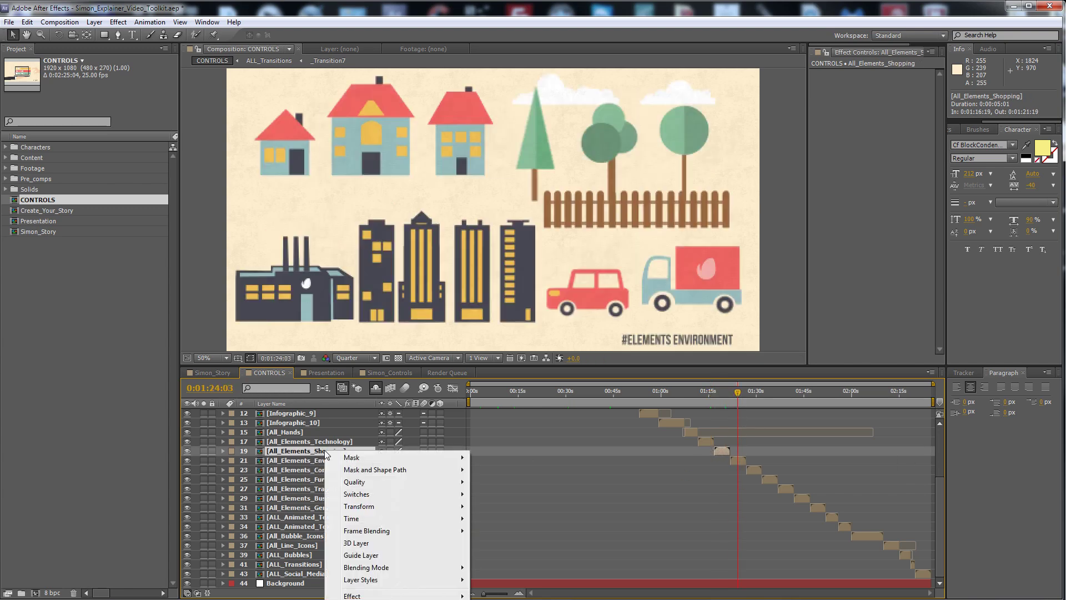
left_click(367, 599)
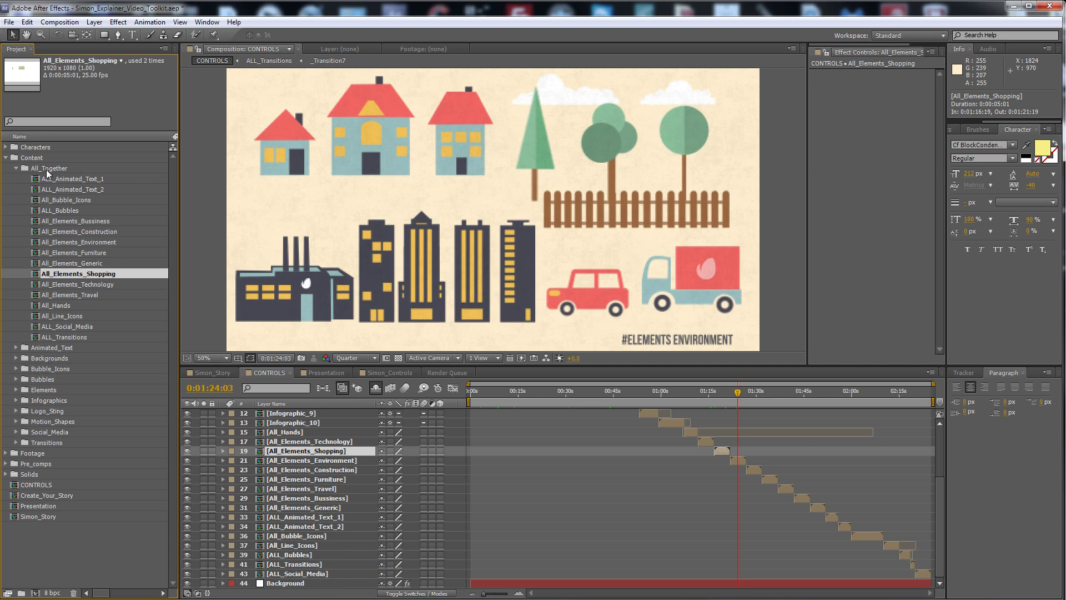
left_click(21, 171)
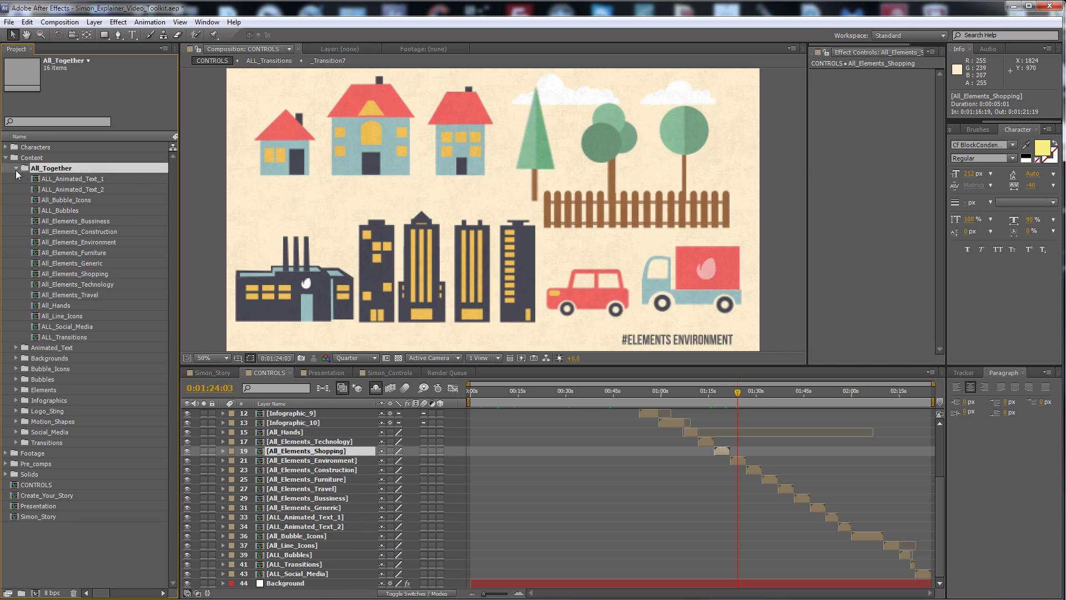
Select the CONTROLS layer and try a different colour for its Color_2 control
scroll(873, 466, "up", 5)
left_click(749, 413)
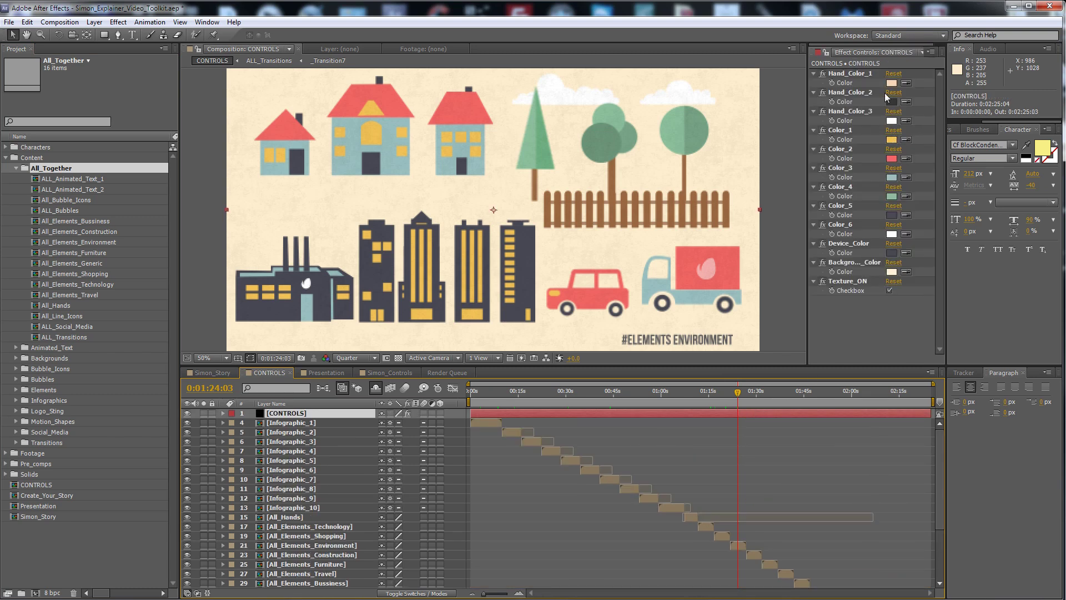
left_click(855, 149)
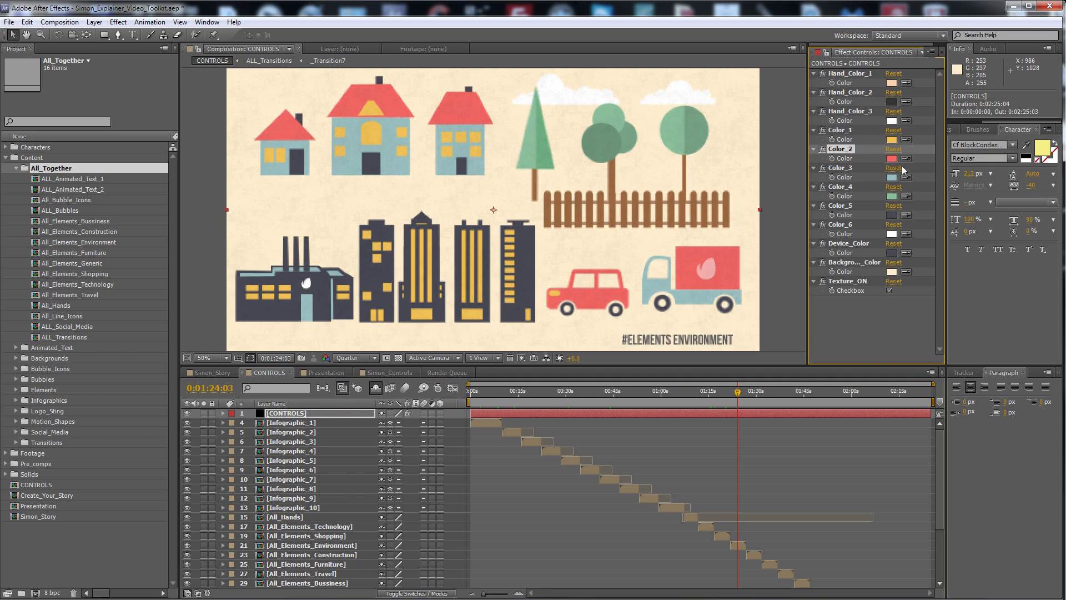
left_click(894, 158)
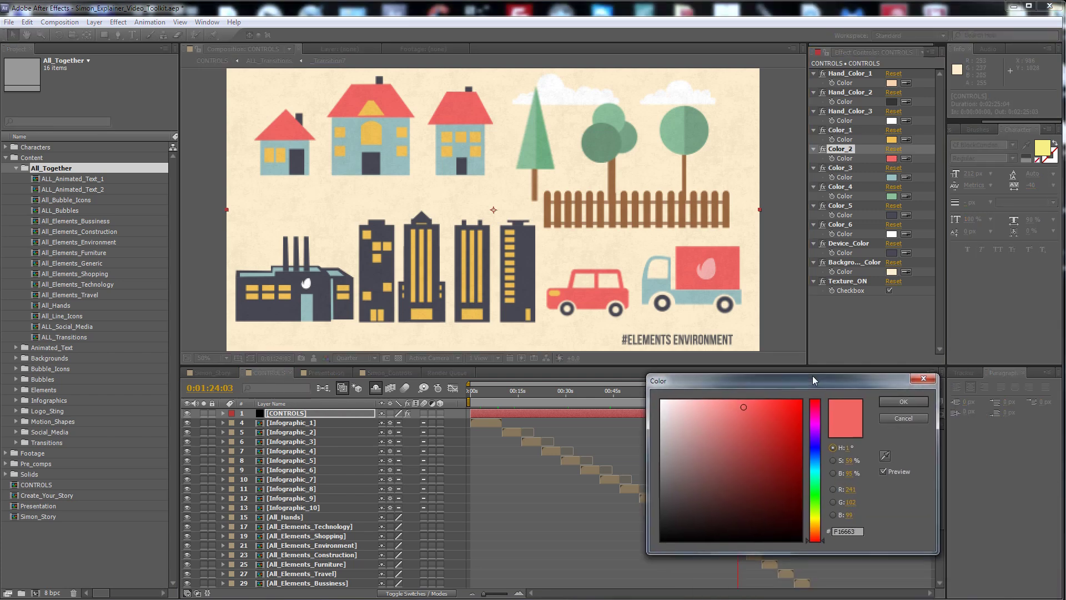
mouse_move(811, 467)
left_mouse_down()
mouse_move(811, 447)
mouse_move(812, 459)
left_mouse_up()
left_click(899, 414)
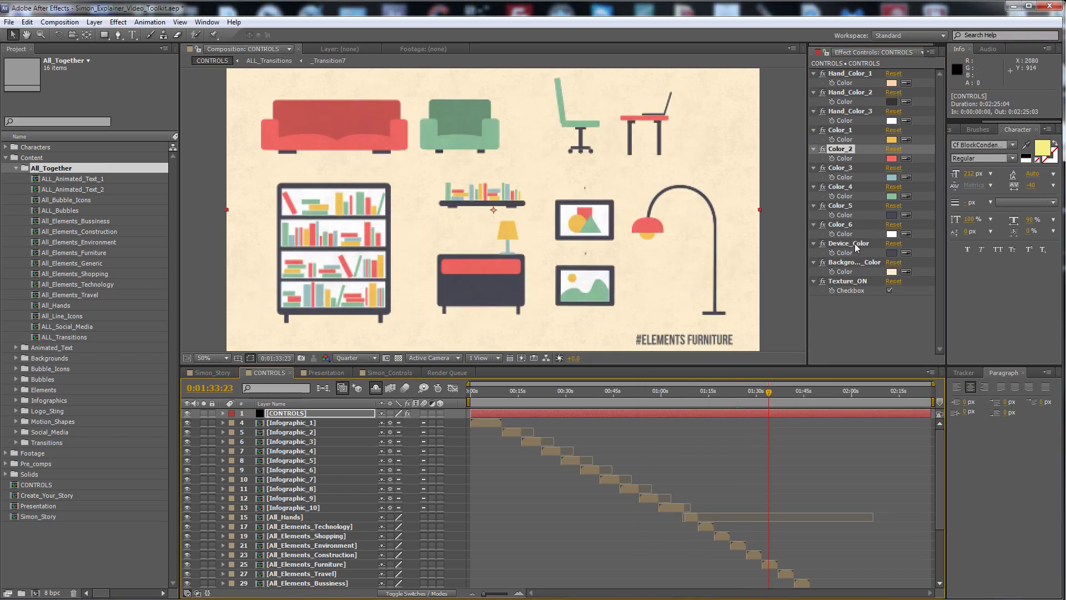
Switch the Texture_ON checkbox off and back on to compare the background with and without texture
left_click(844, 282)
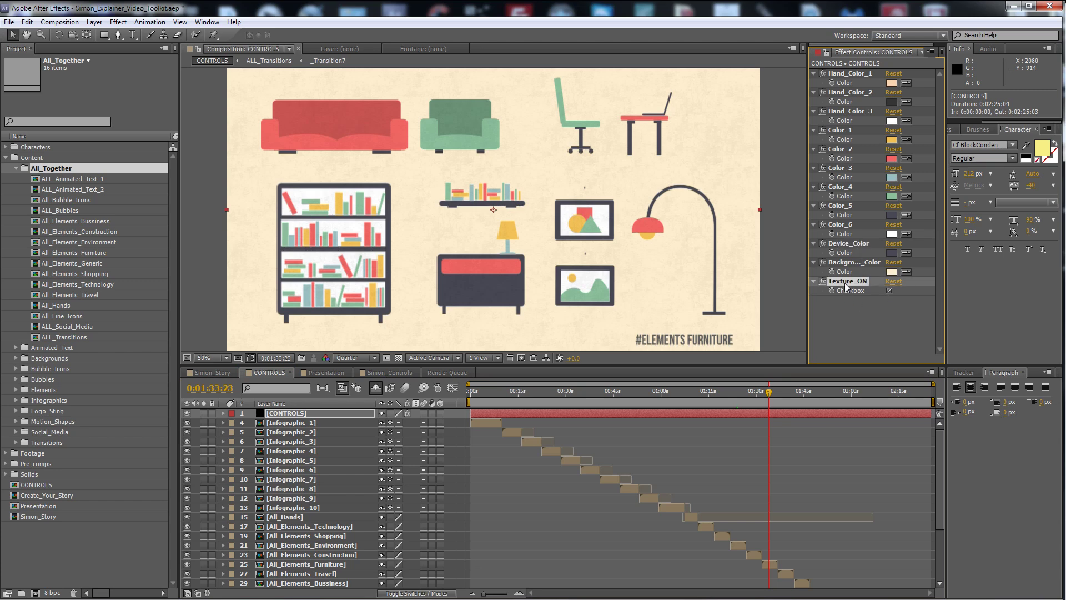
left_click(889, 291)
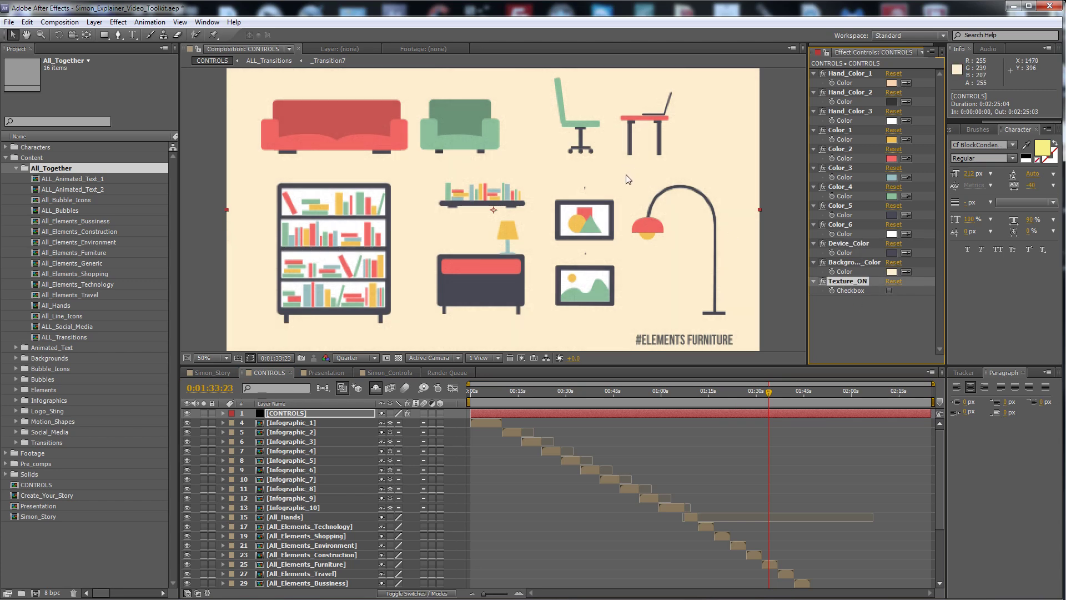
left_click(890, 290)
Try a dark golden-brown background with the background colour control
left_click(844, 267)
left_click(892, 271)
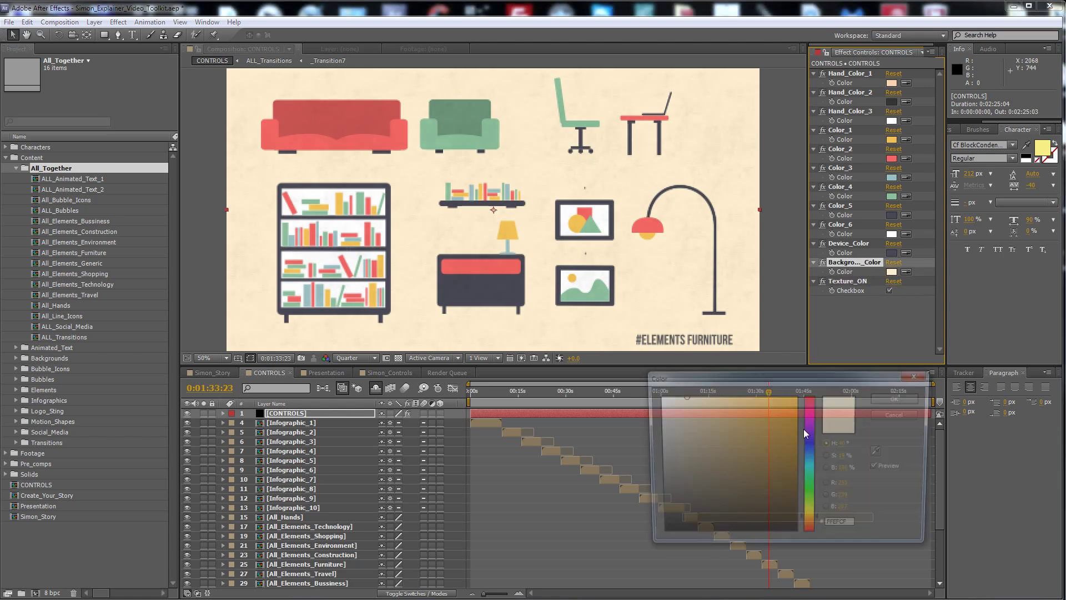
left_click(738, 452)
left_click(889, 416)
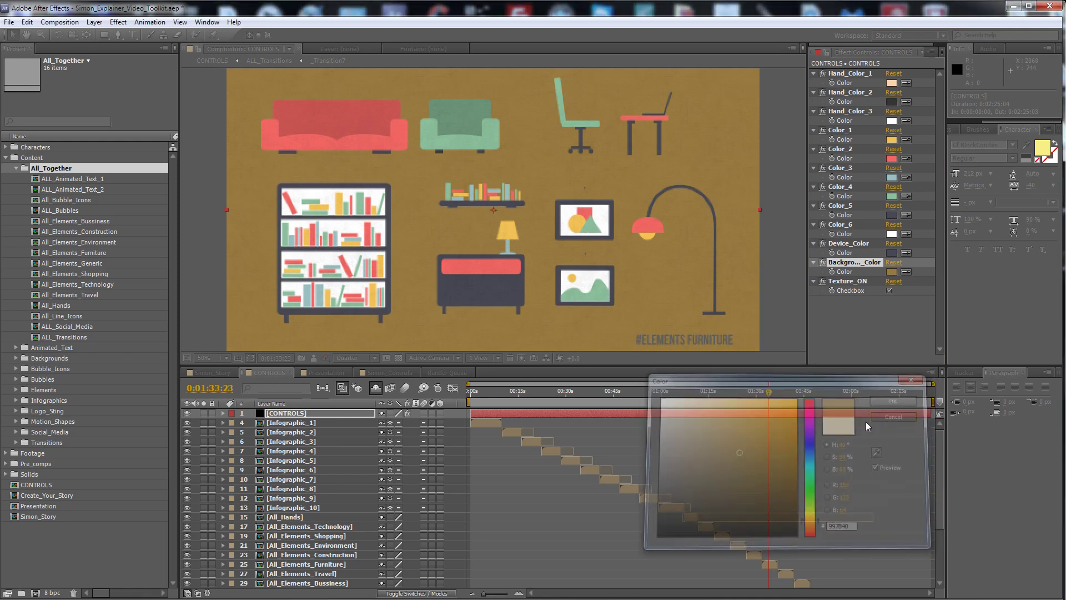
Check the Hand_Color_1 and Hand_Color_2 controls, and view the character showcase timeline in the Presentation composition
left_click(840, 76)
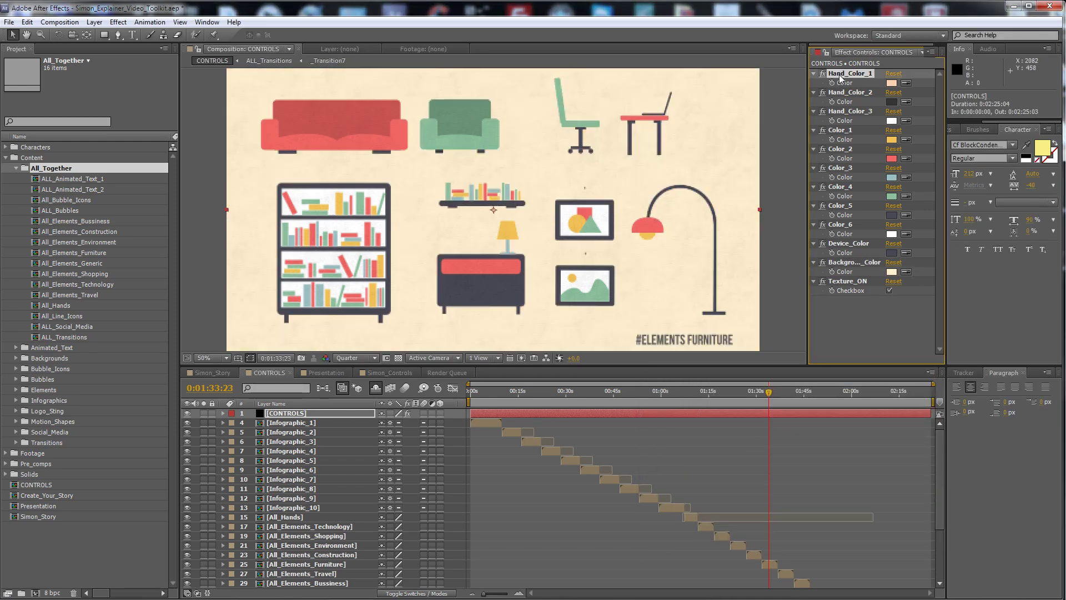
left_click(845, 93)
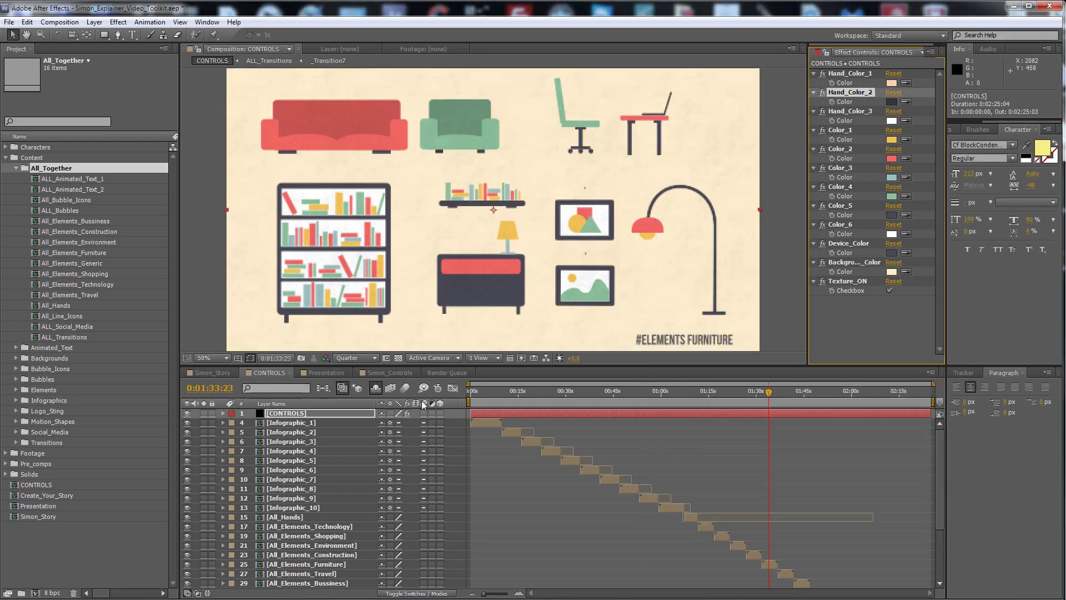
left_click(330, 372)
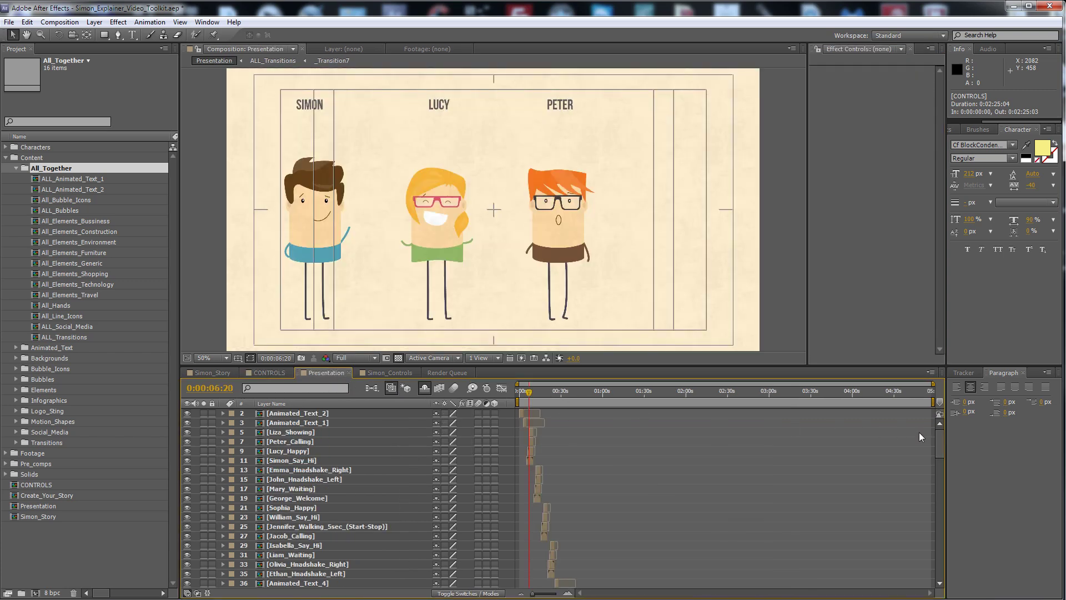
mouse_move(942, 436)
left_mouse_down()
mouse_move(945, 576)
mouse_move(939, 423)
left_mouse_up()
left_click(573, 391)
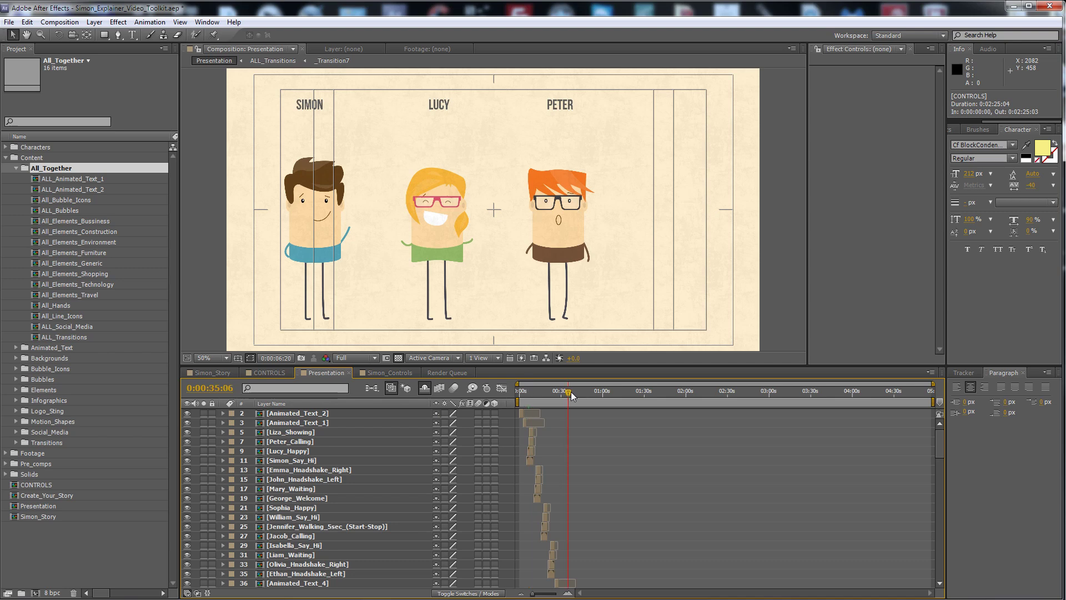
Open the Simon_Controls composition at the male haircut section and show the Character_CONTROLS layer's effects in a wider panel
left_click(385, 372)
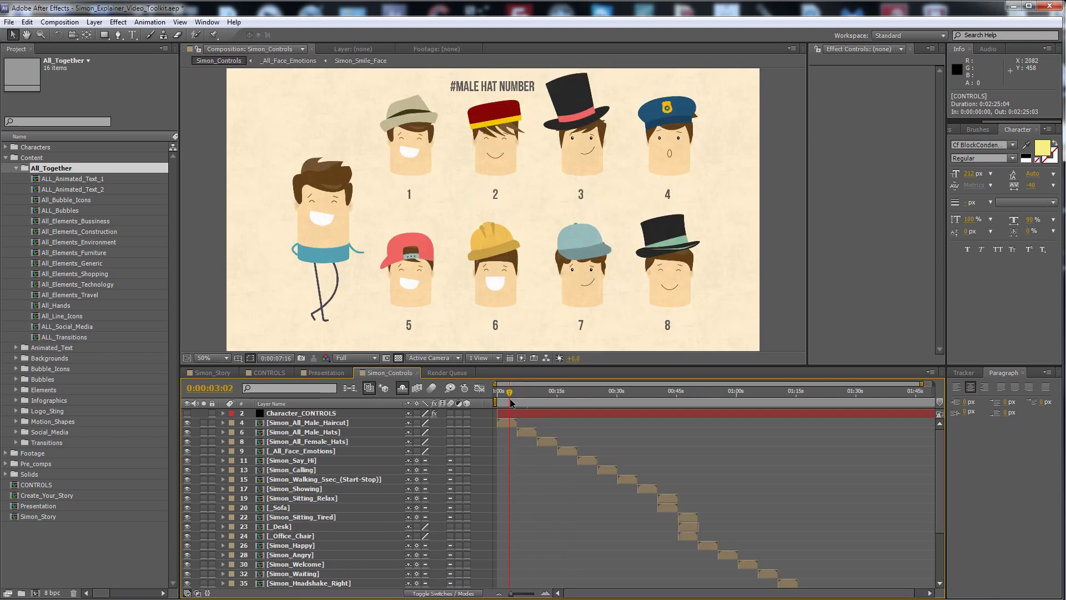
left_click(509, 425)
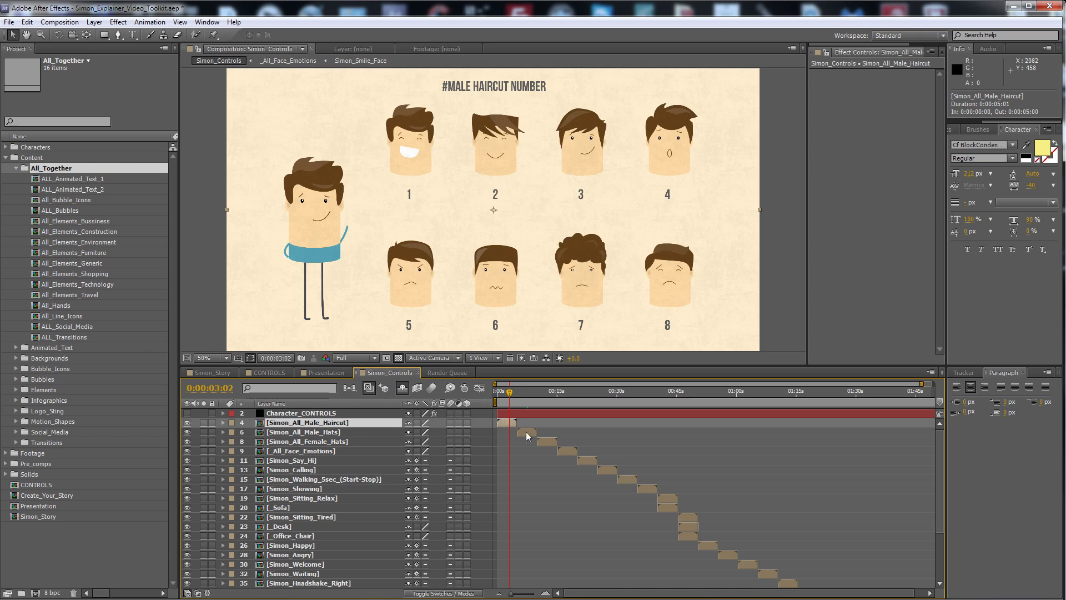
left_click(515, 415)
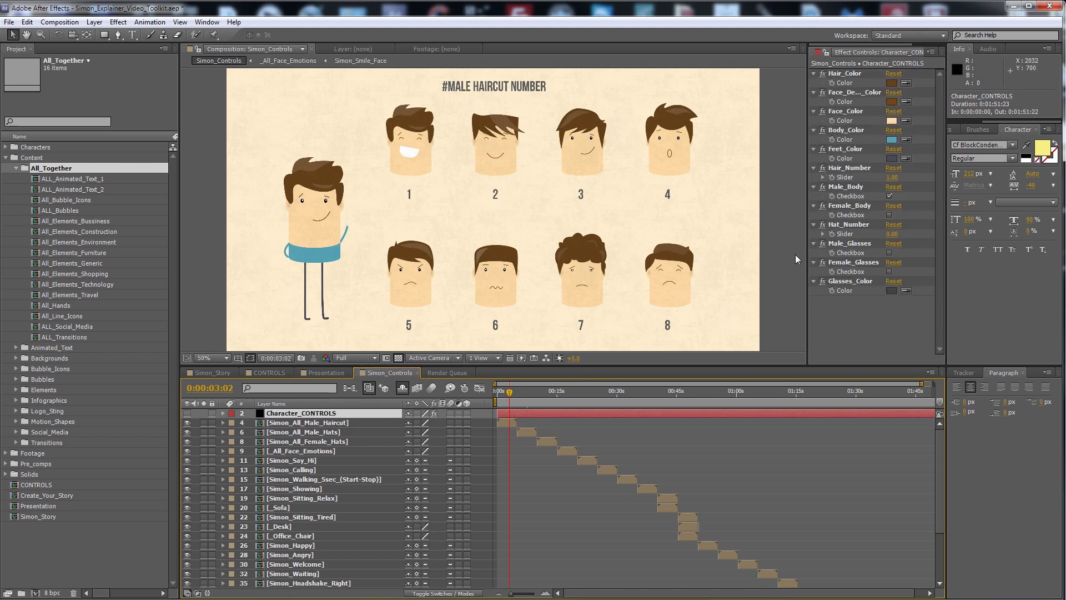
left_click_drag(808, 261, 790, 262)
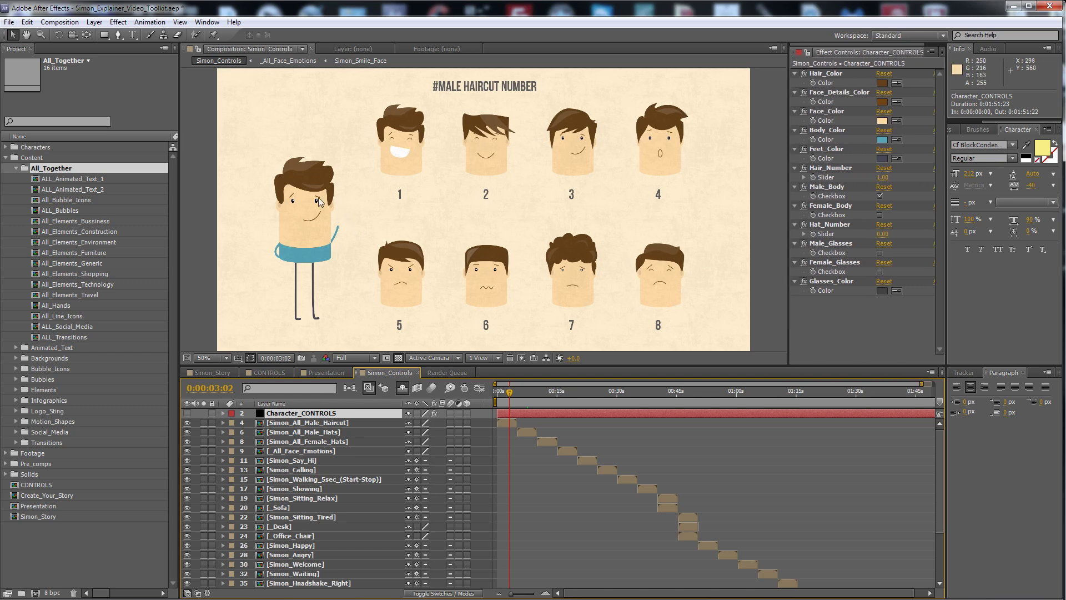
Try the orange-brown B86911 for the character's Hair_Color, and select the Face_Details_Color control
left_click(828, 75)
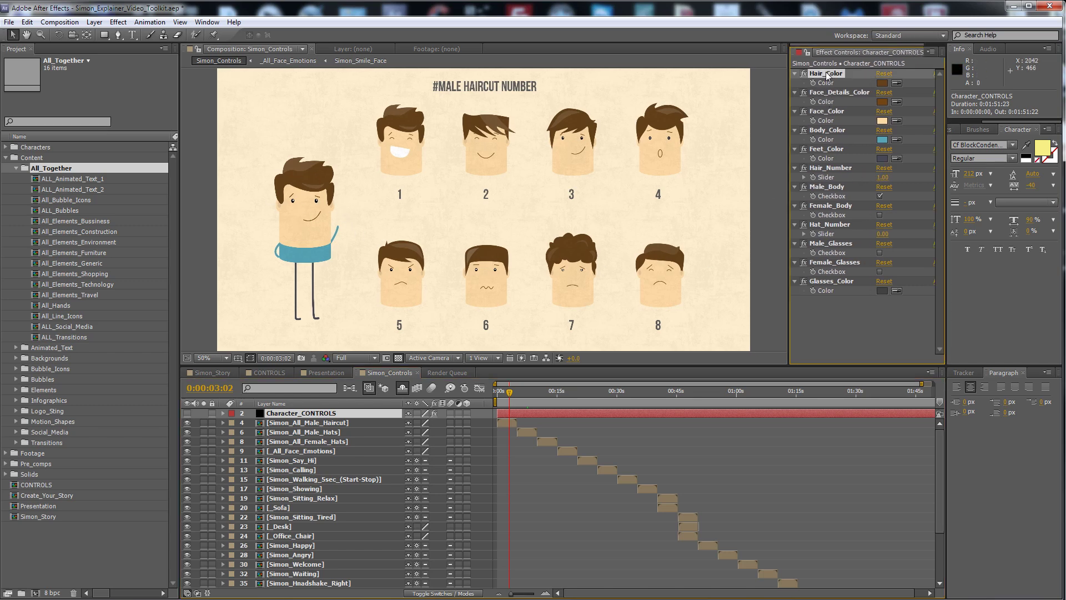
left_click(882, 83)
mouse_move(661, 414)
left_mouse_down()
mouse_move(789, 450)
mouse_move(784, 435)
left_mouse_up()
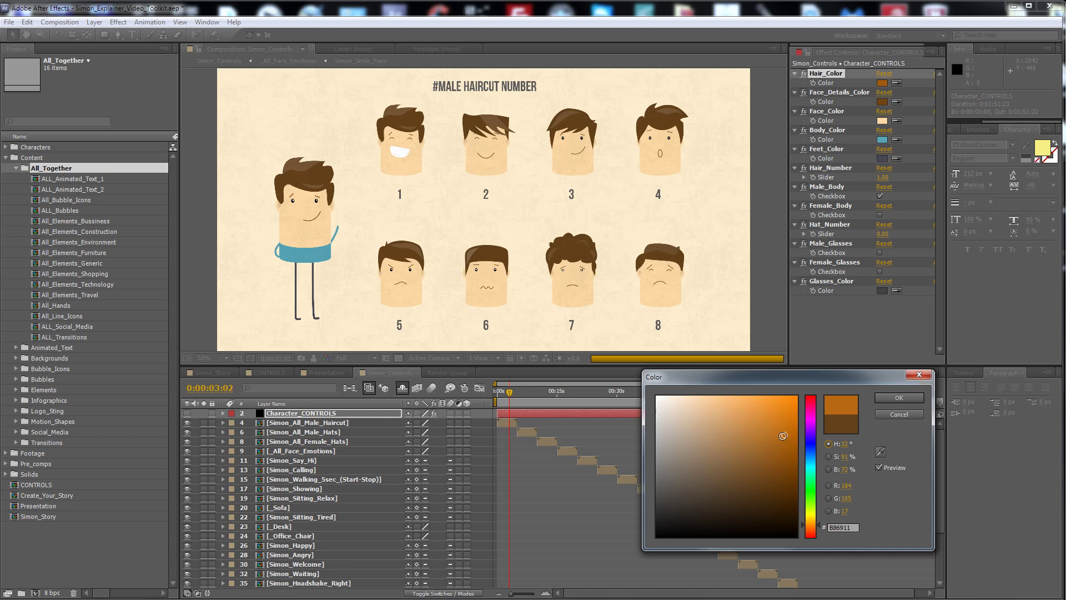
left_click(898, 398)
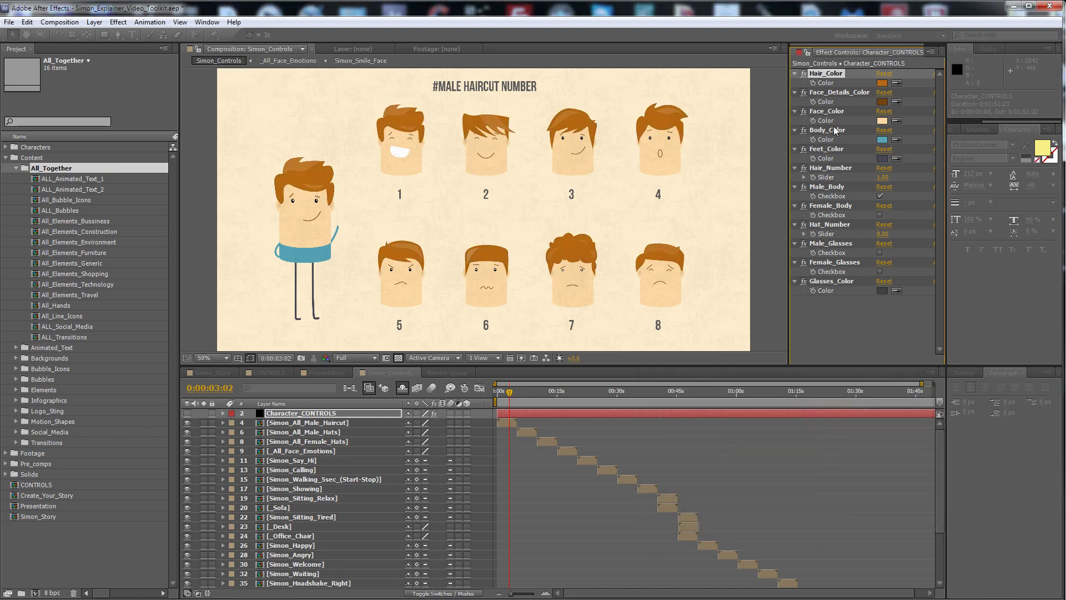
left_click(842, 93)
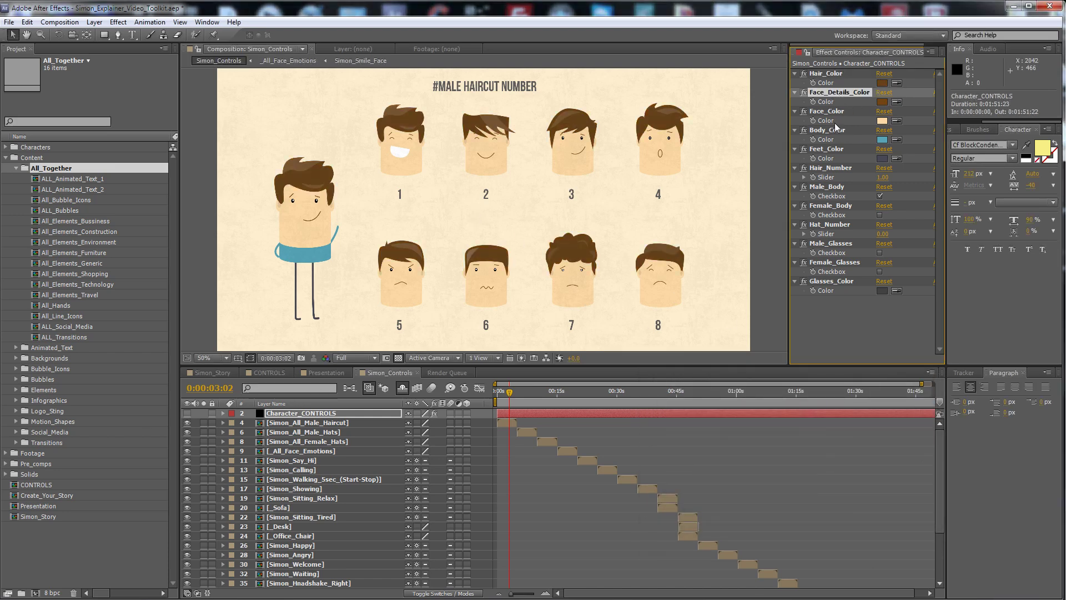
Try a darker teal shade for the character's Body_Color, then discard it
left_click(828, 114)
left_click(830, 132)
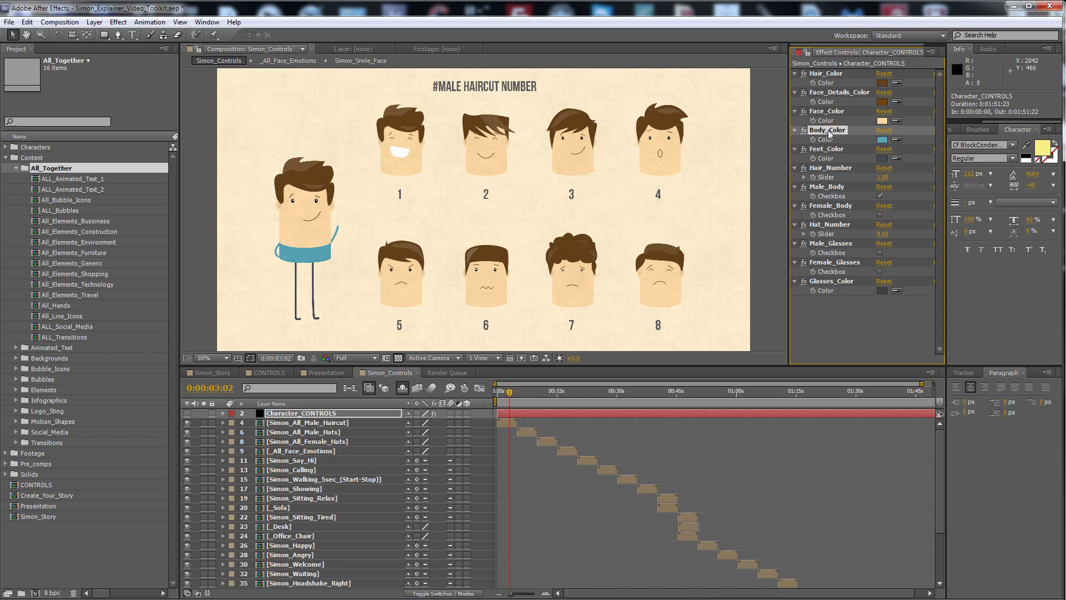
left_click(881, 140)
left_click(771, 489)
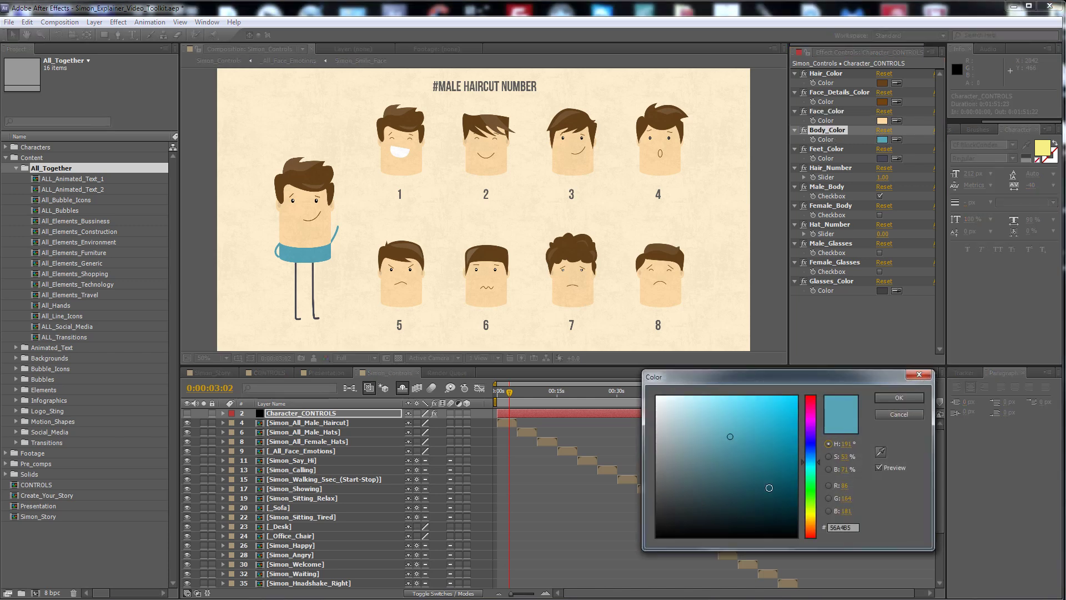
left_click(887, 414)
Try haircut 8 on the character with the Hair_Number control and restore Hair_Number to 1
left_click(834, 150)
left_click(840, 168)
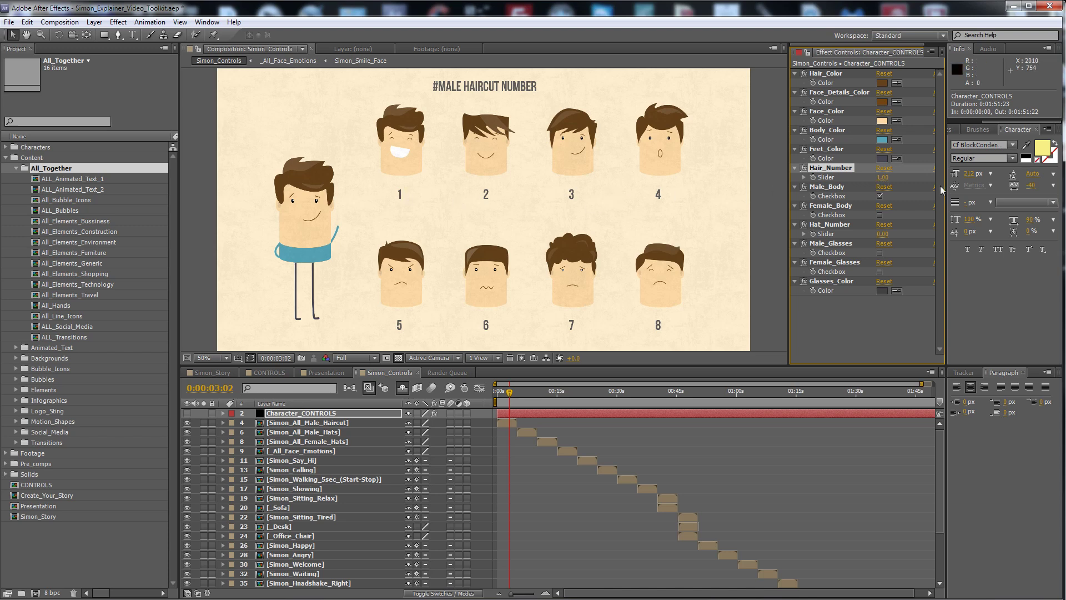
left_click(883, 178)
type("8")
key("Return")
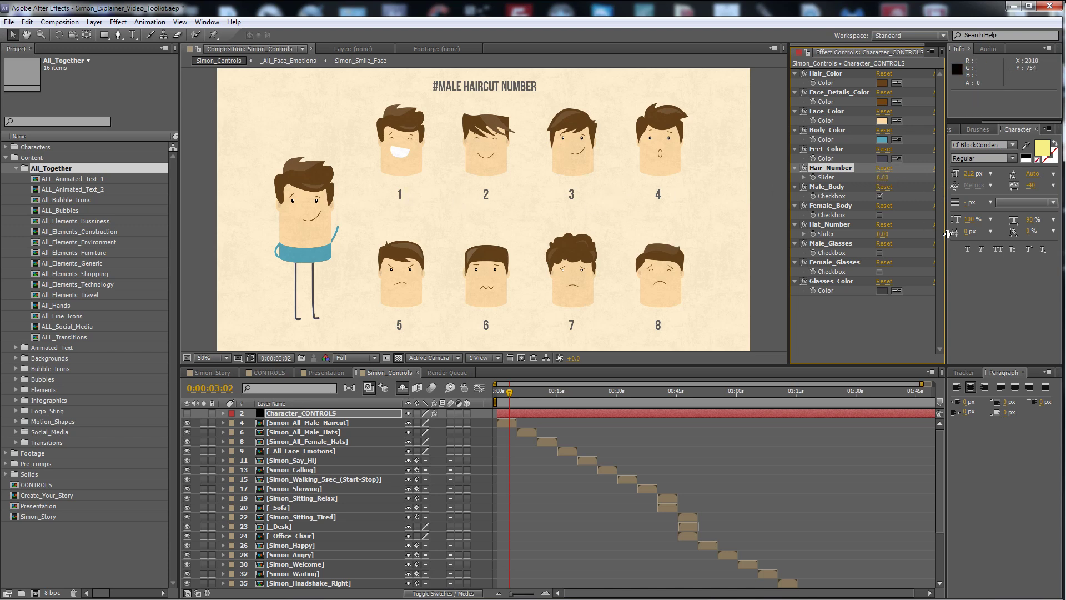
left_click(883, 177)
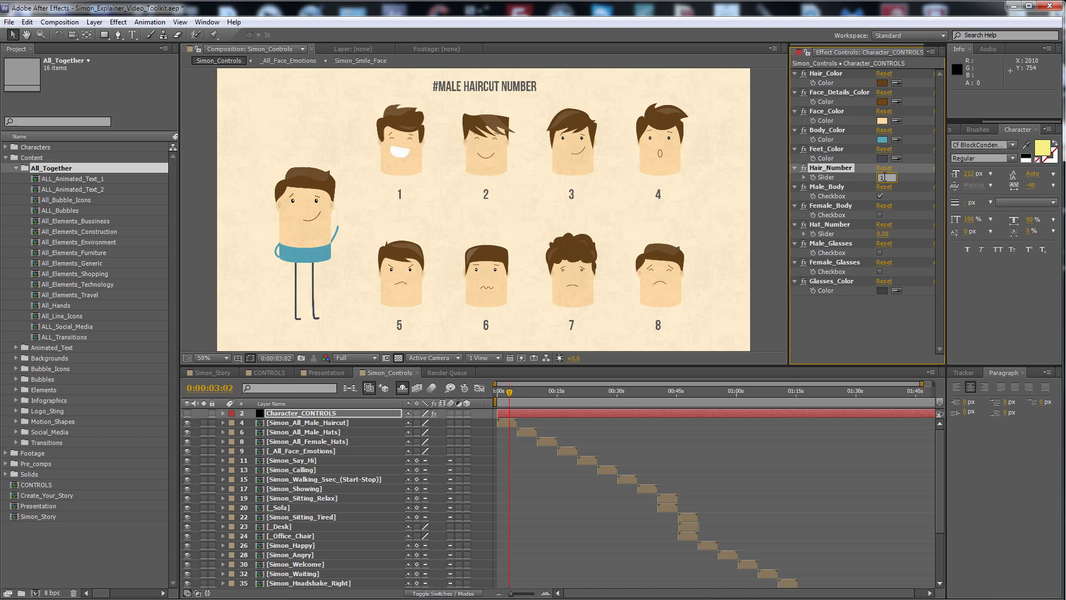
type("1")
key("Return")
Try Female_Body in place of Male_Body on the character, and switch back to Male_Body
left_click(840, 188)
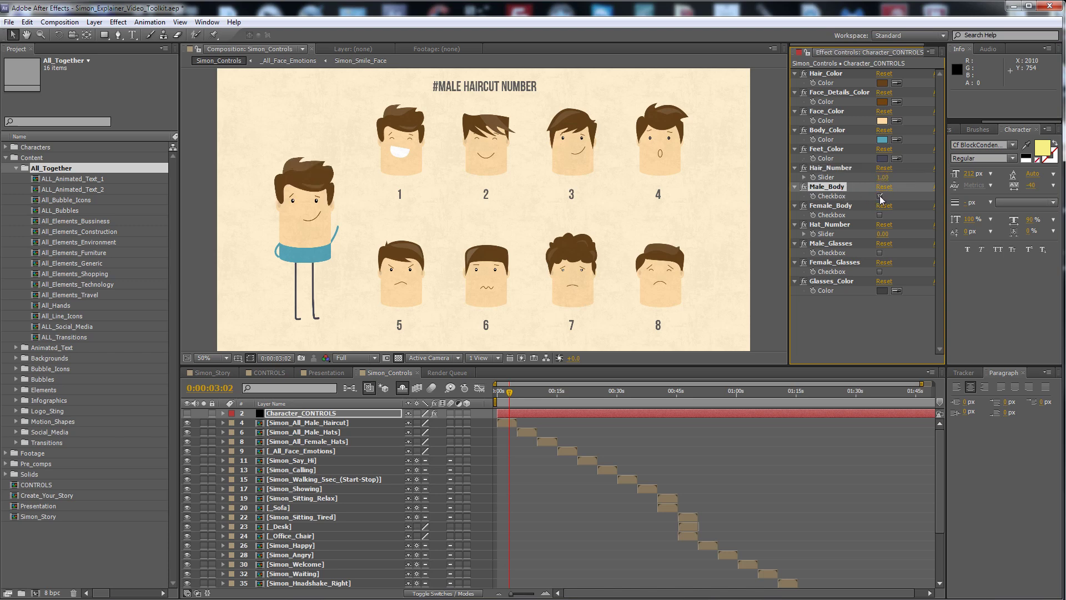
left_click(880, 197)
left_click(881, 215)
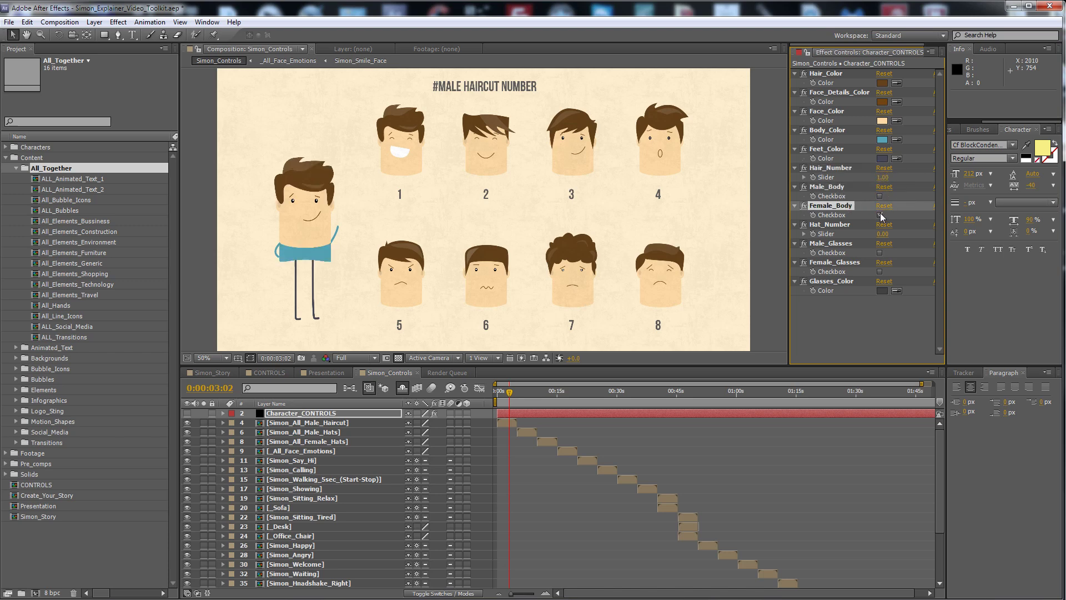
left_click(880, 216)
left_click(881, 197)
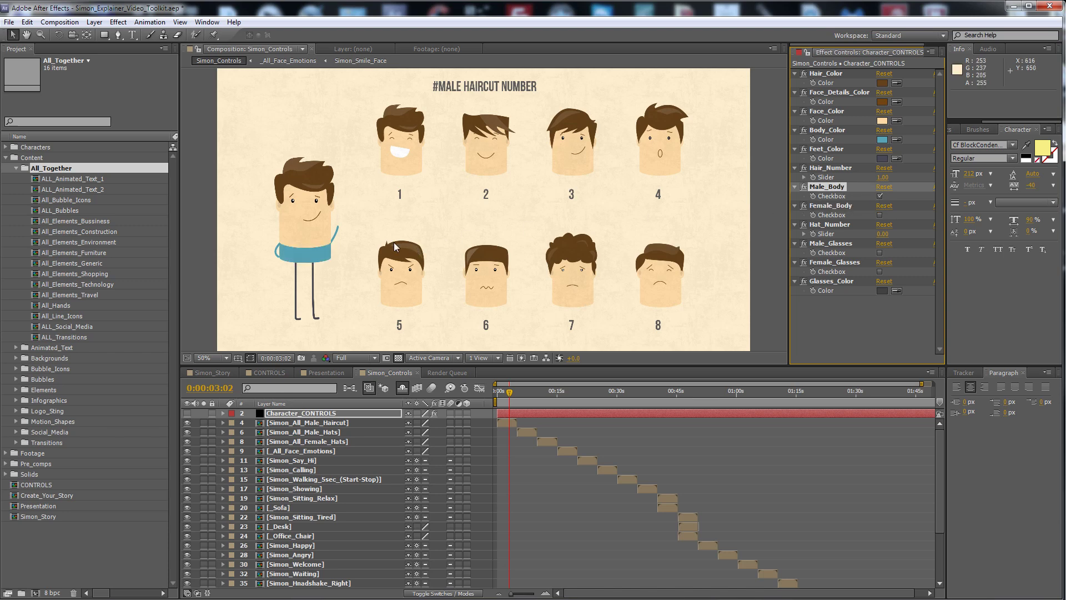
Go to the male hat section and try Hat_Number 8 in the Character_CONTROLS effects
left_click(850, 225)
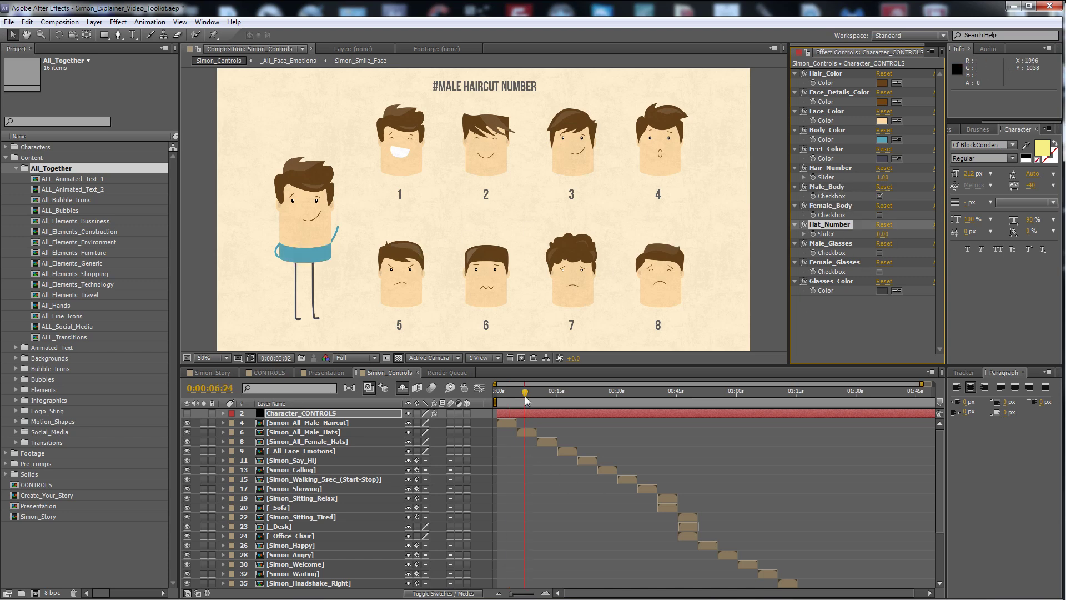
left_click(525, 394)
left_click(530, 433)
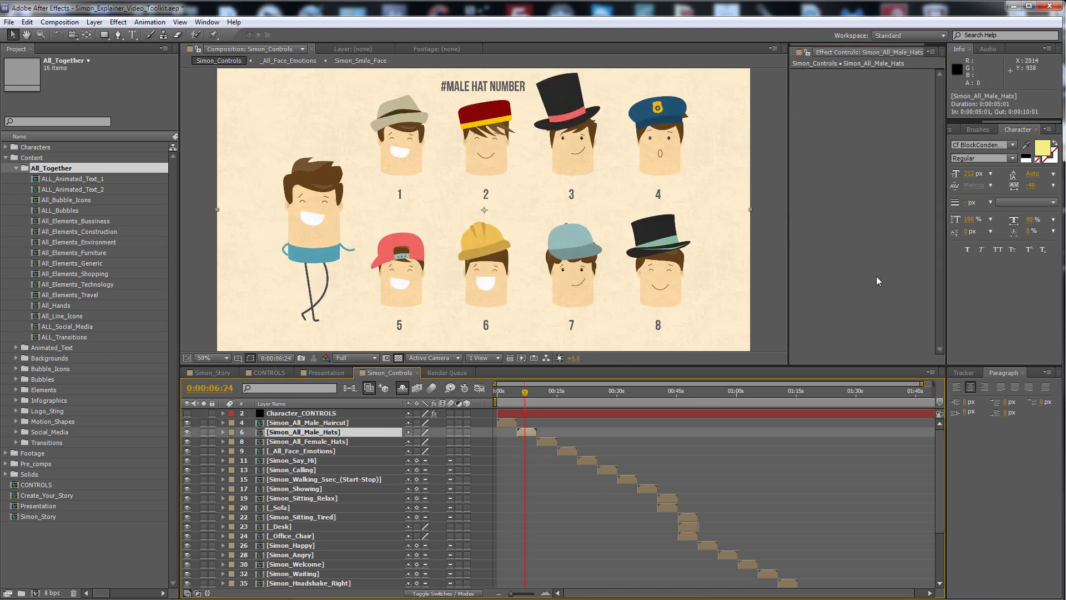
left_click(533, 413)
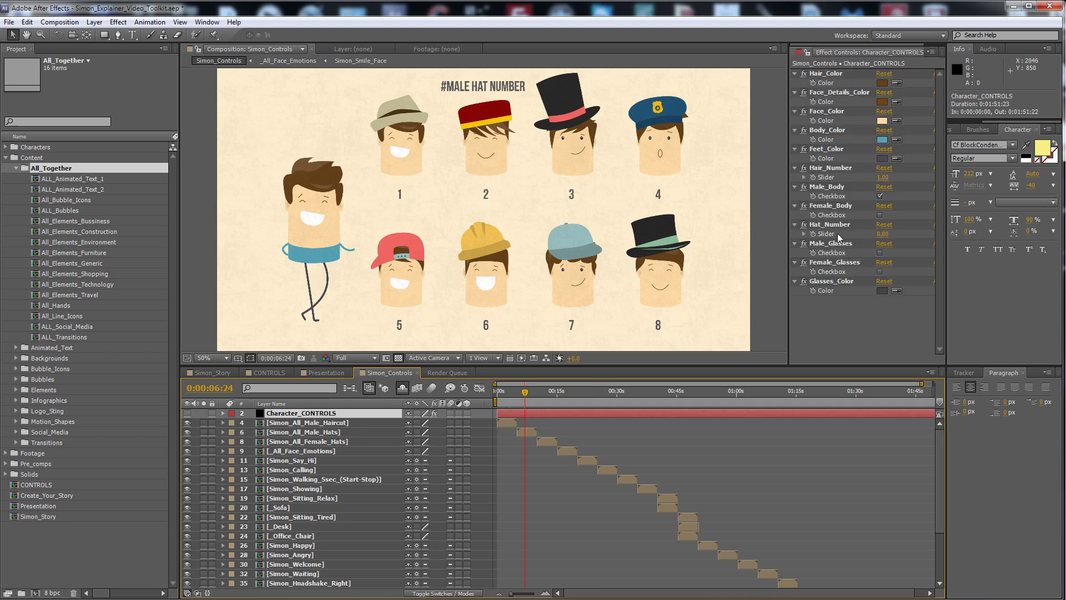
left_click(882, 233)
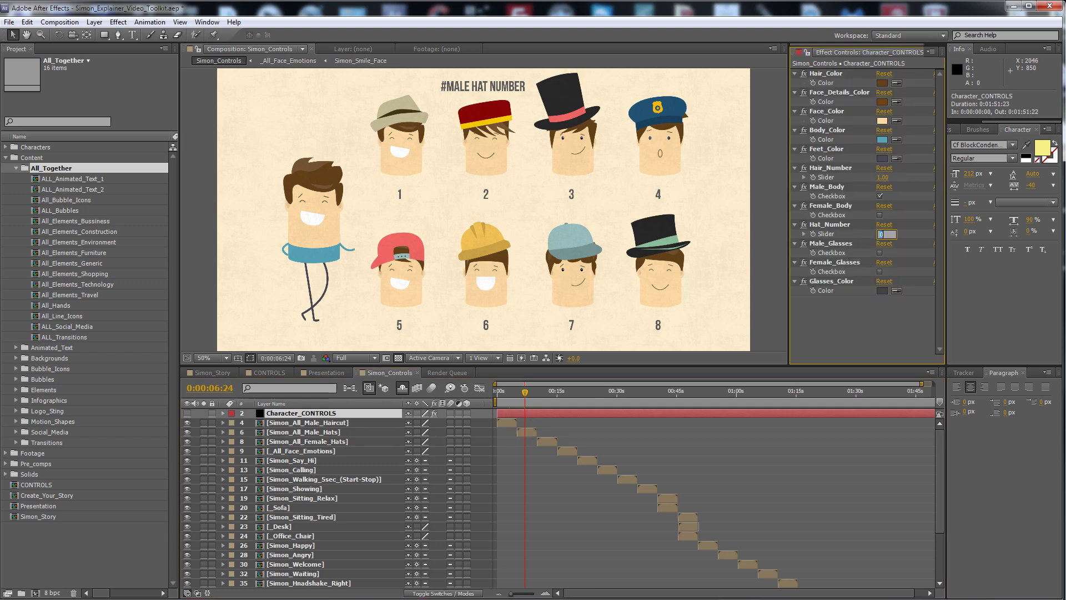
type("8")
key("Return")
At the female hat section, try Hat_Number 15 on the character and reset Hat_Number to 0
left_click(547, 392)
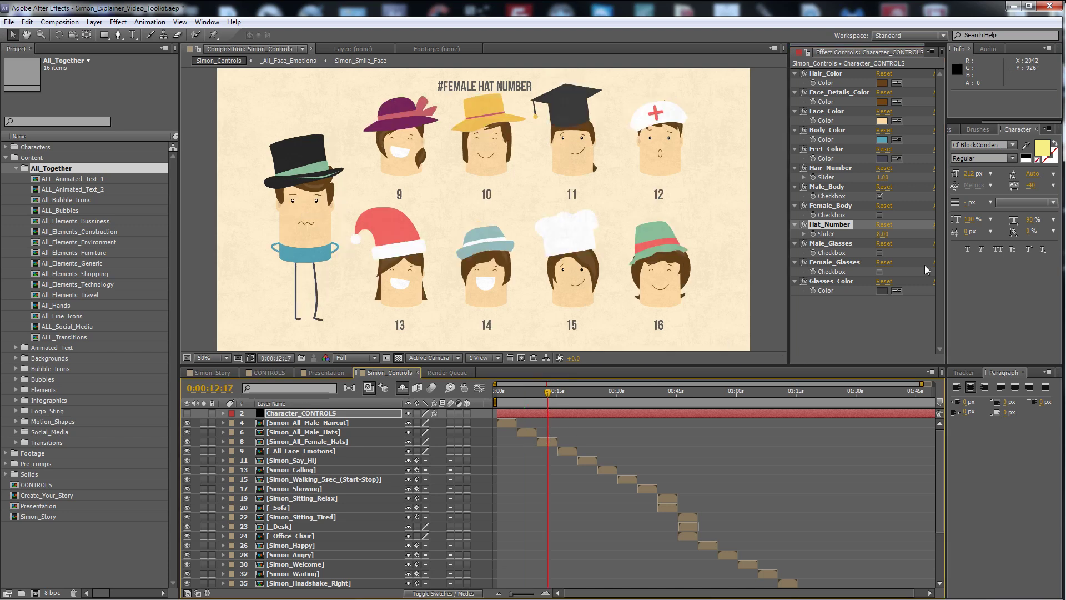
left_click(883, 234)
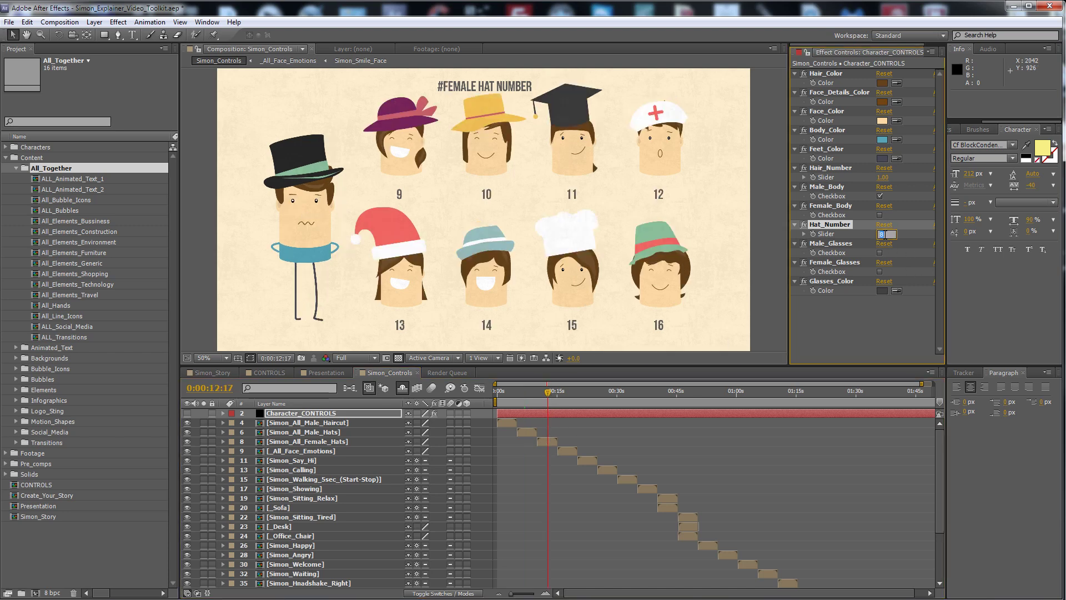
key("Return")
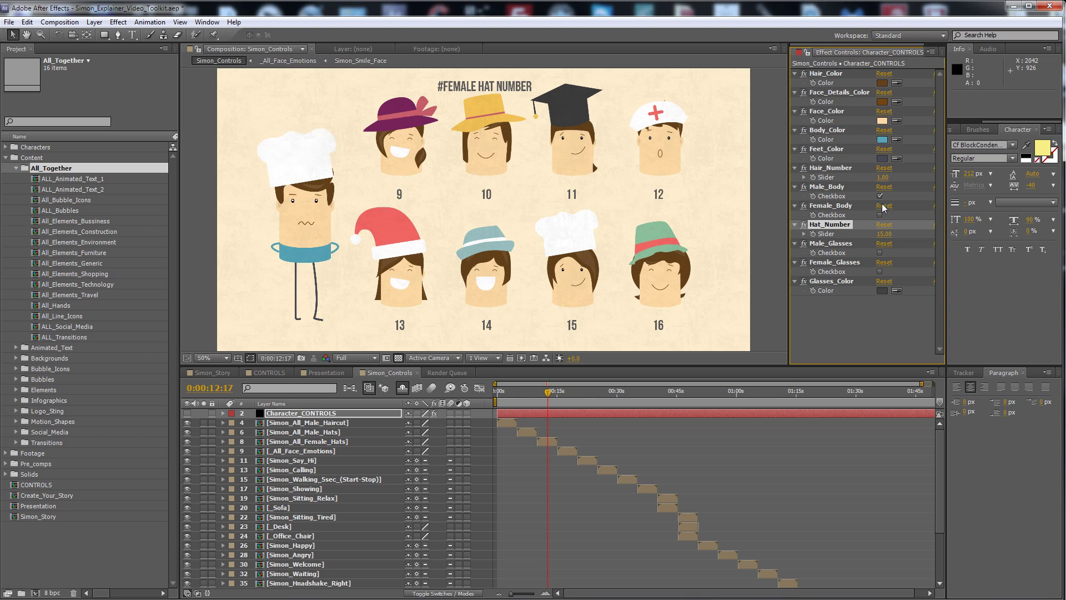
left_click(883, 234)
type("0")
key("Return")
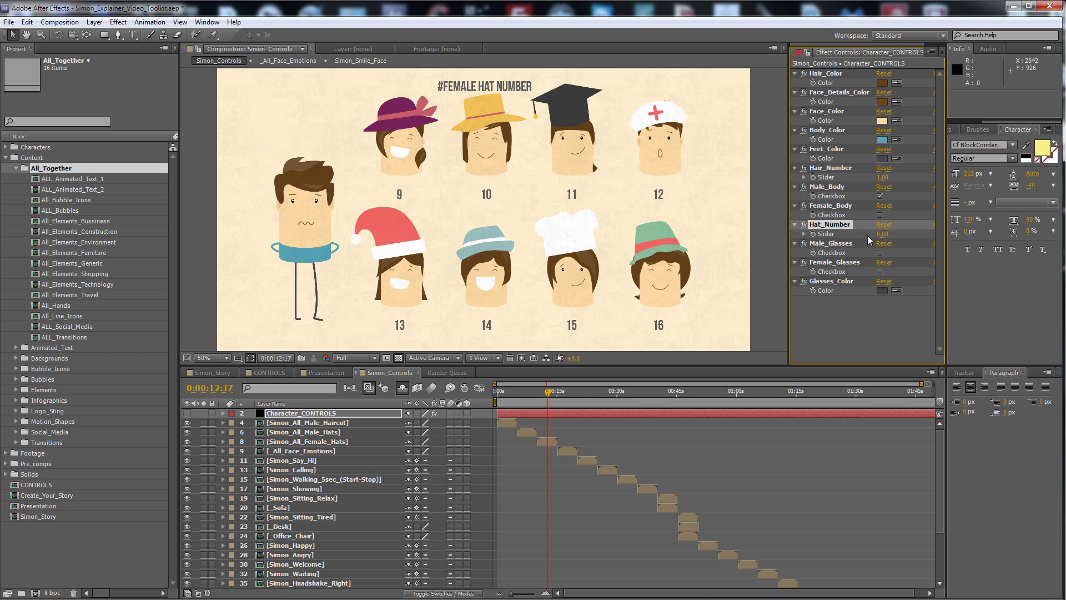
Try Male_Glasses on the character and switch to Female_Glasses instead
left_click(843, 242)
left_click(881, 253)
left_click(880, 253)
left_click(880, 272)
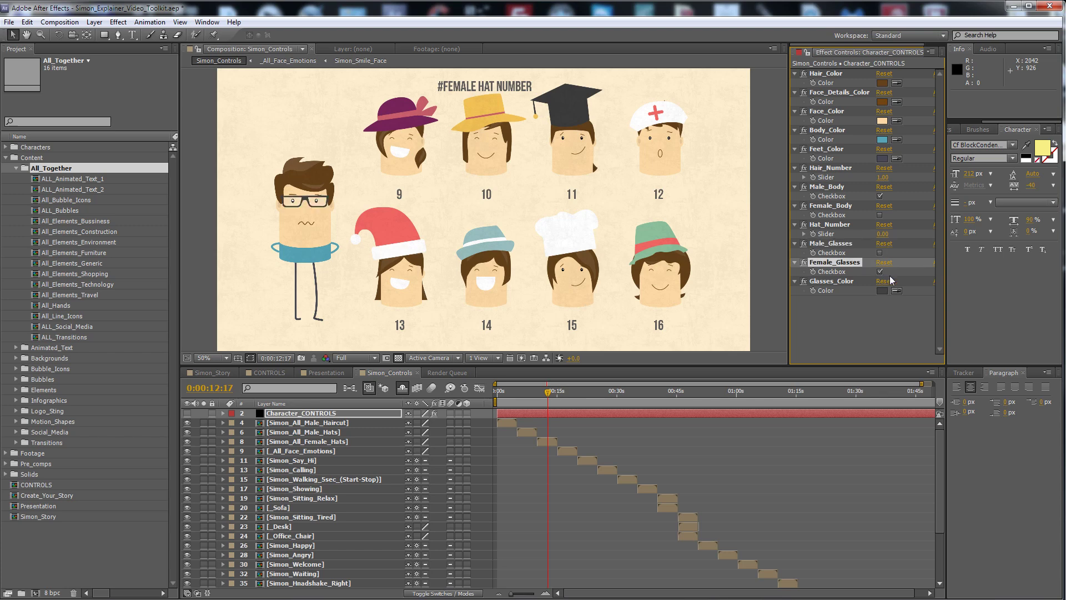
Try another shade for Glasses_Color, discard it, and turn Female_Glasses off
left_click(883, 292)
left_click(758, 451)
left_click(899, 414)
left_click(880, 272)
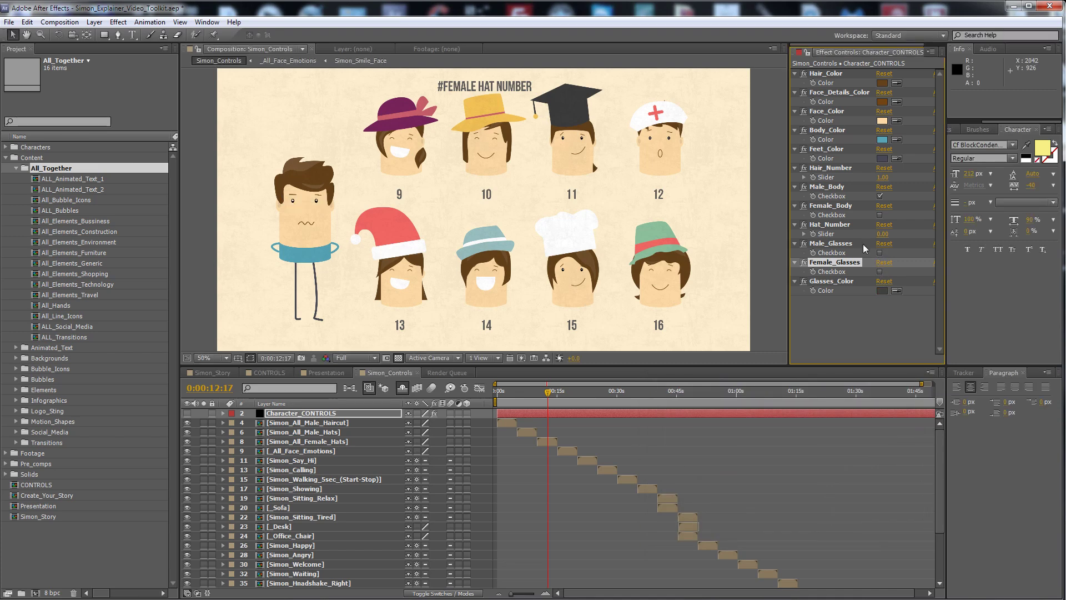
left_click(845, 245)
View the face emotions section and the Say Hi section along the Simon_Controls timeline
mouse_move(584, 396)
left_mouse_down()
mouse_move(573, 395)
mouse_move(590, 394)
mouse_move(581, 404)
left_mouse_up()
left_click(565, 451)
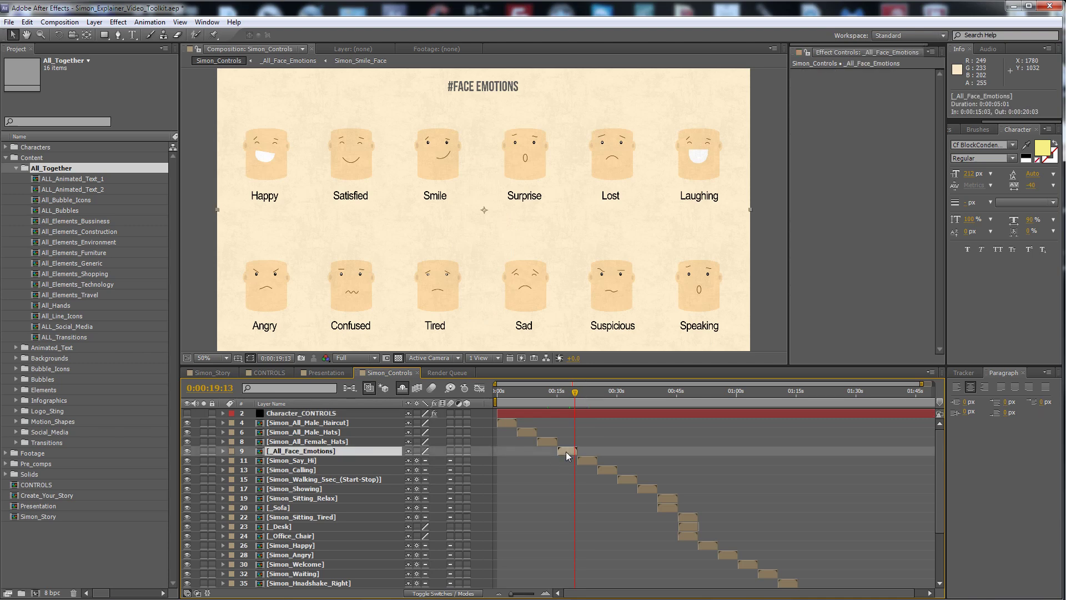
left_click(591, 391)
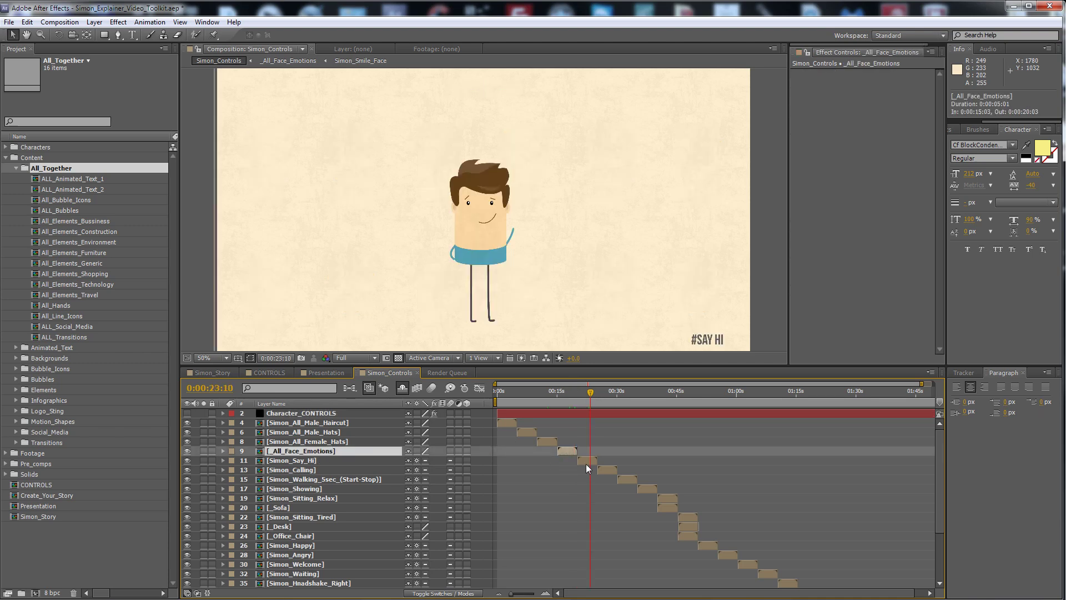
Reveal the Simon_Say_Hi layer's source composition among the project items
left_click(588, 461)
right_click(595, 461)
left_click(656, 599)
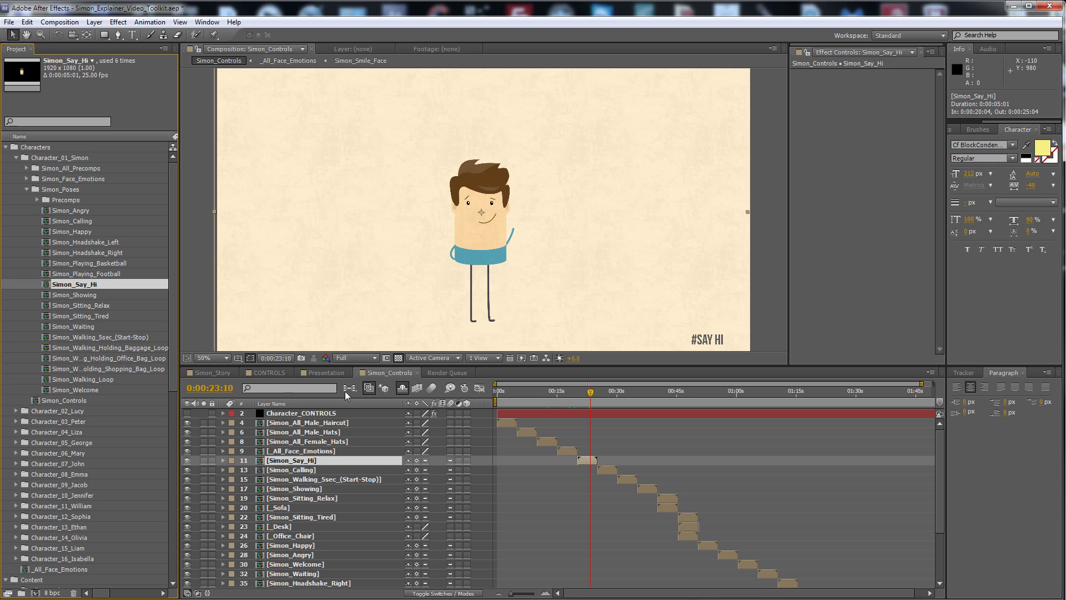
Open the Create_Your_Story composition and collapse the Content folder in the project
scroll(174, 562, "down", 10)
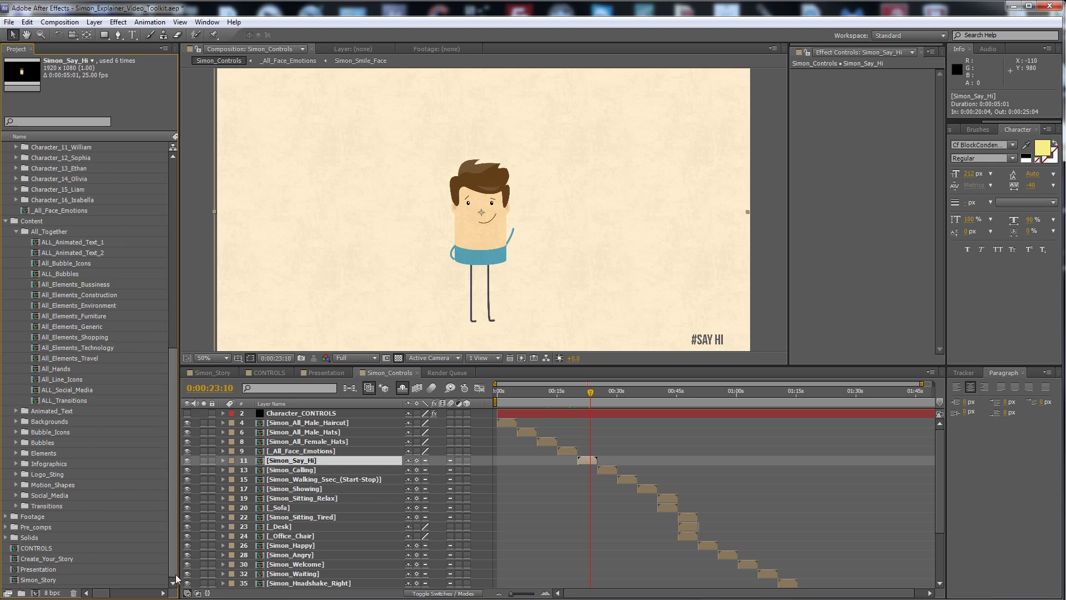
double_click(55, 559)
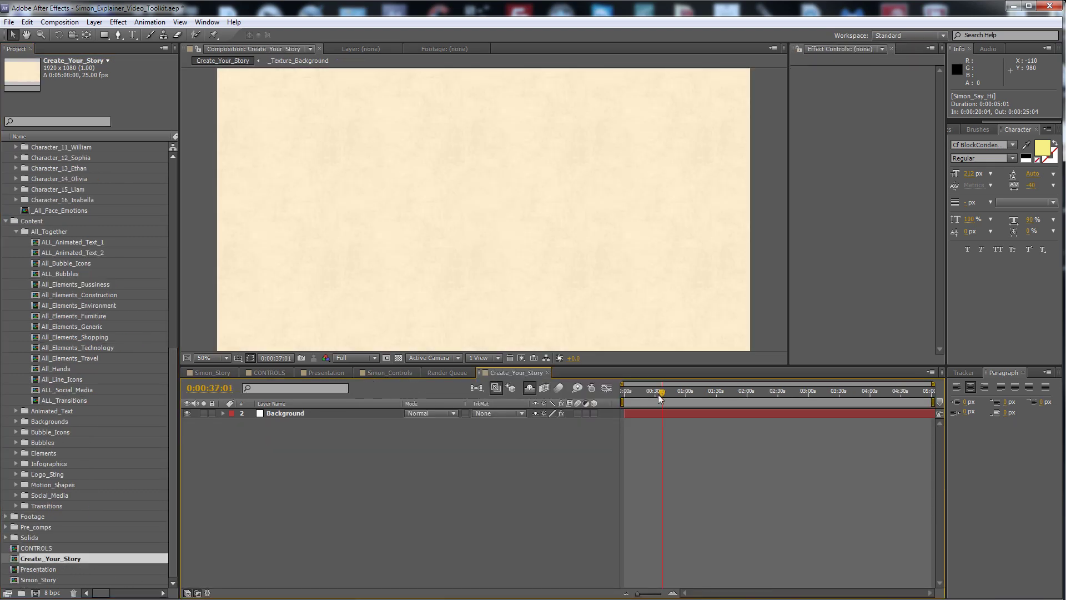
left_click(6, 221)
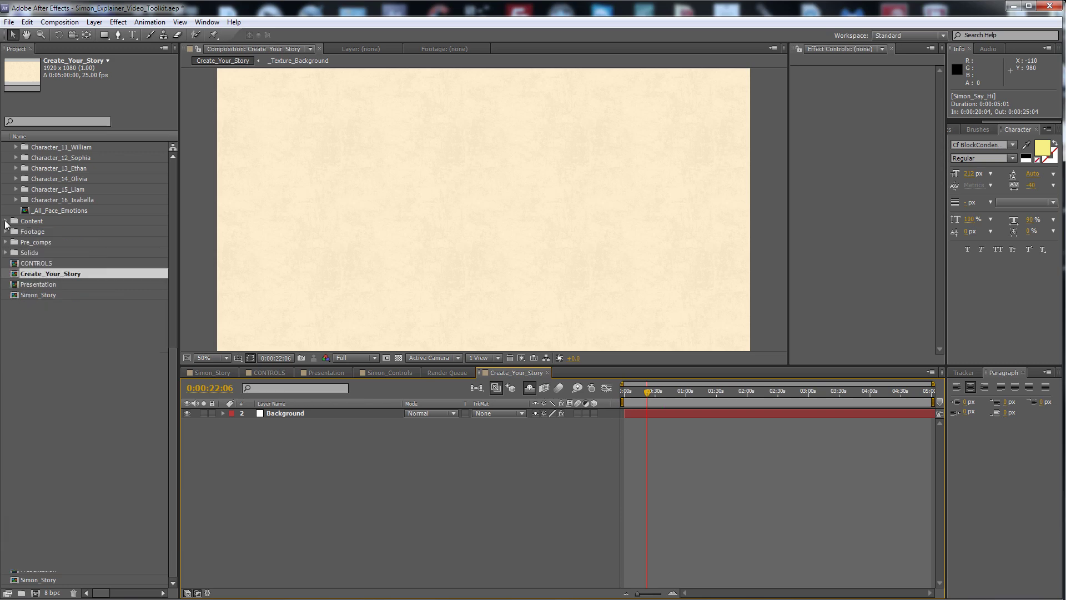
Add the Simon_Happy pose above the Background layer of Create_Your_Story and preview its animation
scroll(78, 322, "up", 3)
left_click_drag(54, 230, 295, 411)
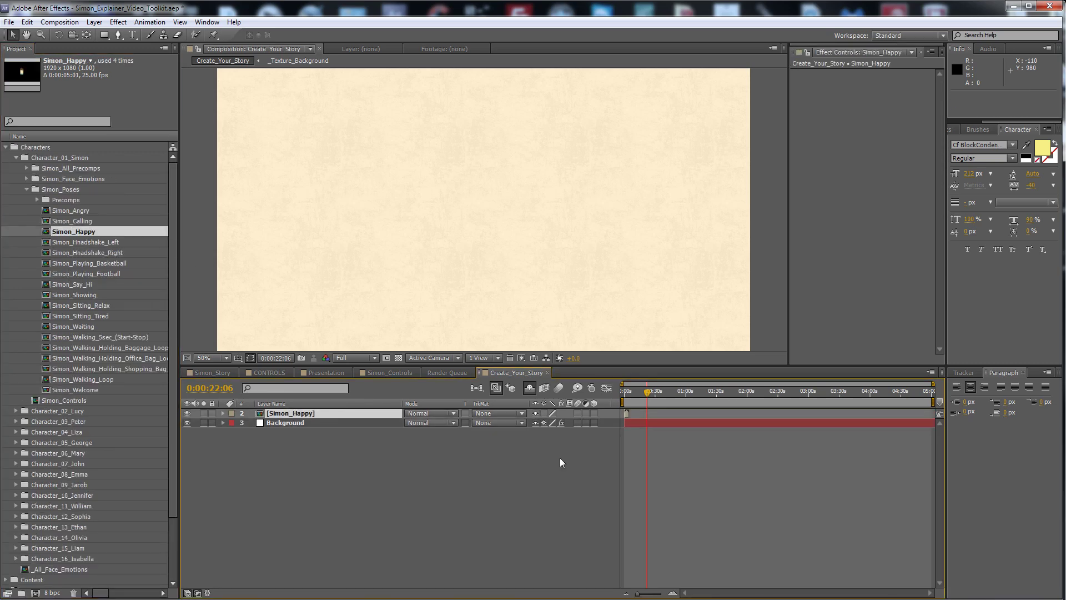
left_click_drag(636, 396, 600, 395)
key("equal")
key("equal")
key("equal")
key("equal")
key("equal")
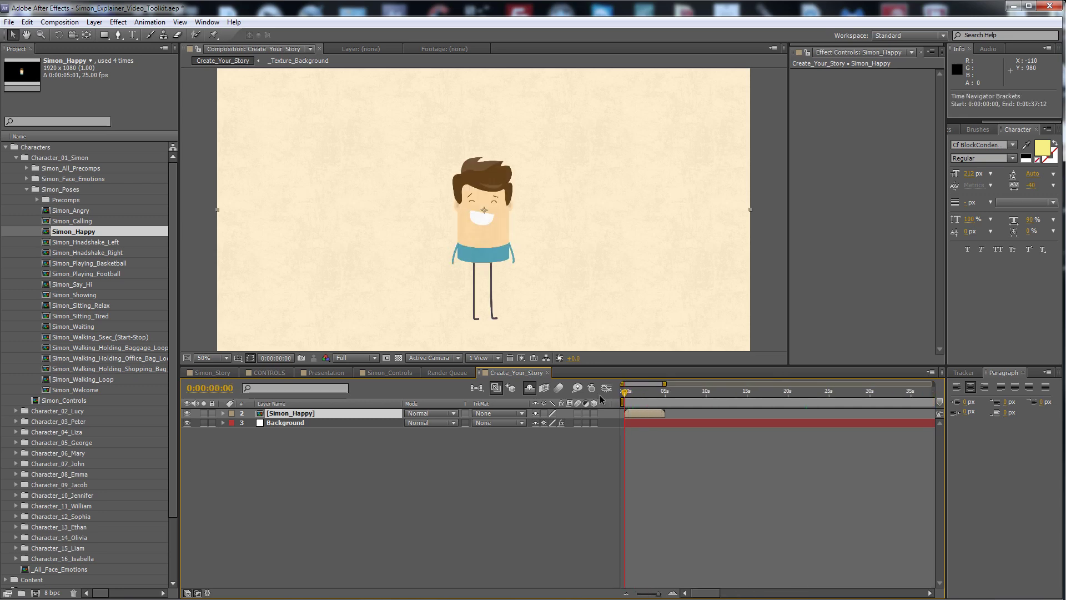
left_click(704, 393)
left_click_drag(700, 396, 661, 394)
key("minus")
key("minus")
Duplicate the Simon_Happy layer, shift one copy to start at about 0:00:04:18, and place it above the other
left_click(311, 451)
left_click(291, 423)
left_click(292, 414)
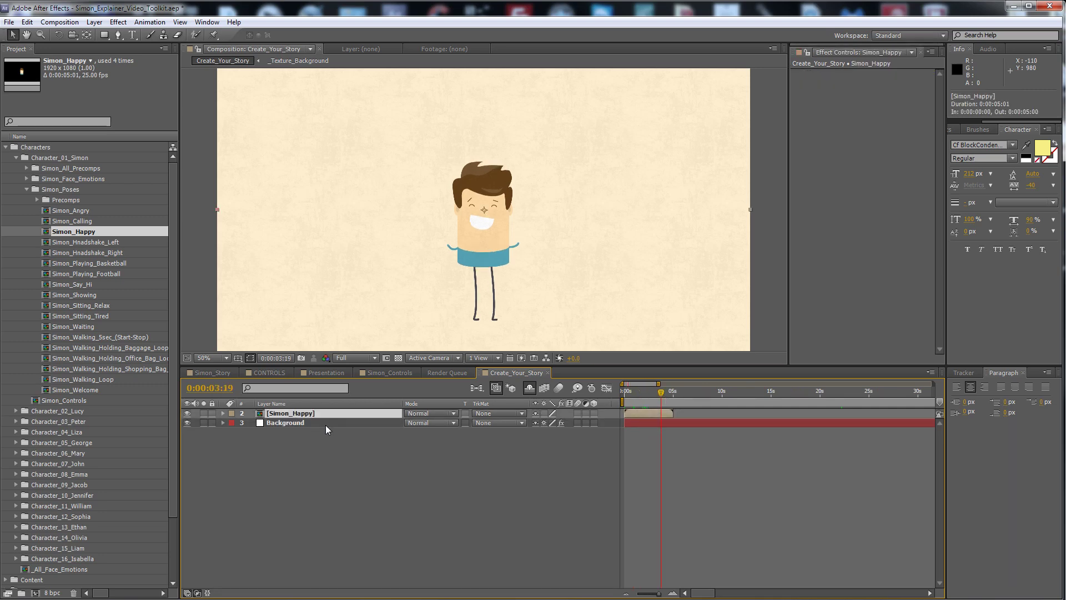
key("ctrl+d")
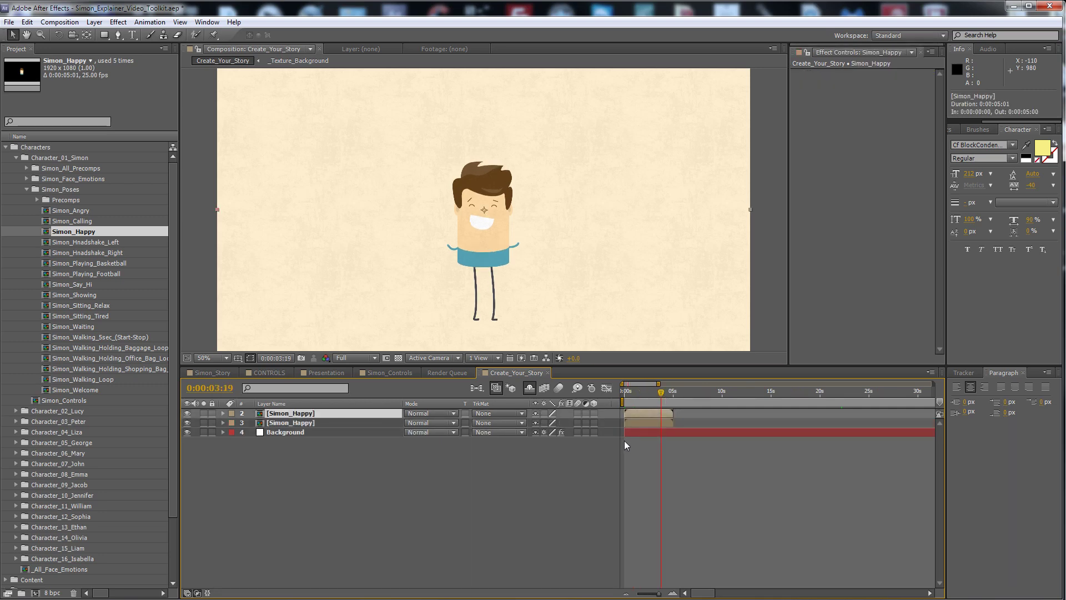
left_click_drag(661, 425, 692, 421)
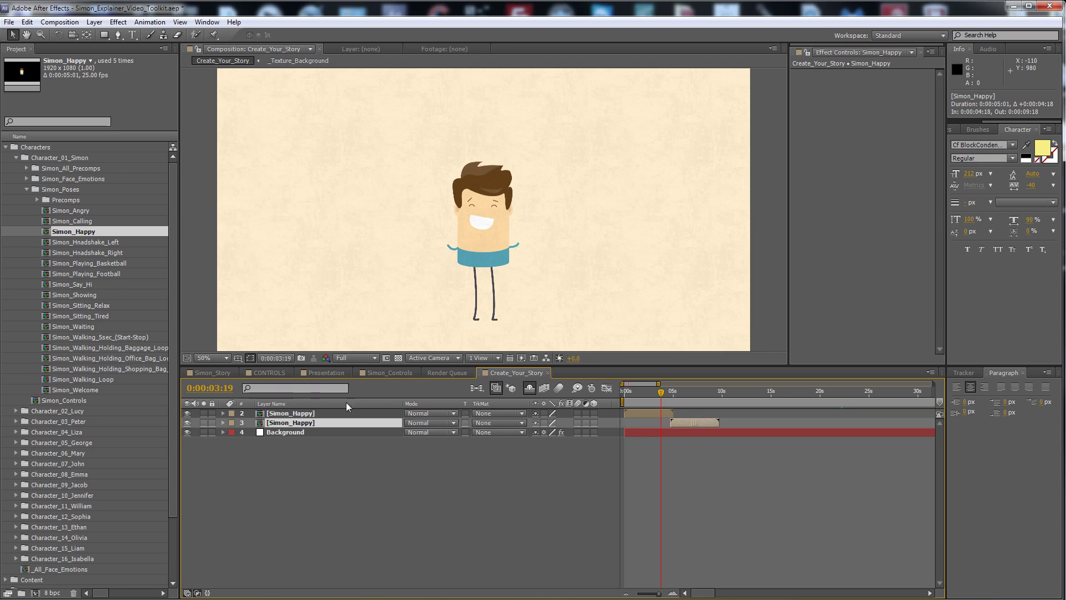
left_click_drag(305, 422, 306, 409)
Align the upper Simon_Happy clip to start at 0:00:05:01, right after the first clip ends
left_click(672, 394)
key("equal")
key("equal")
key("equal")
left_click_drag(689, 415, 692, 393)
key("minus")
key("minus")
key("minus")
Replace the upper Simon_Happy layer with the Simon_Showing pose from the Simon_Poses folder
left_click(385, 500)
left_click(286, 414)
left_click_drag(72, 298, 277, 439)
left_click(706, 480)
left_click(695, 413)
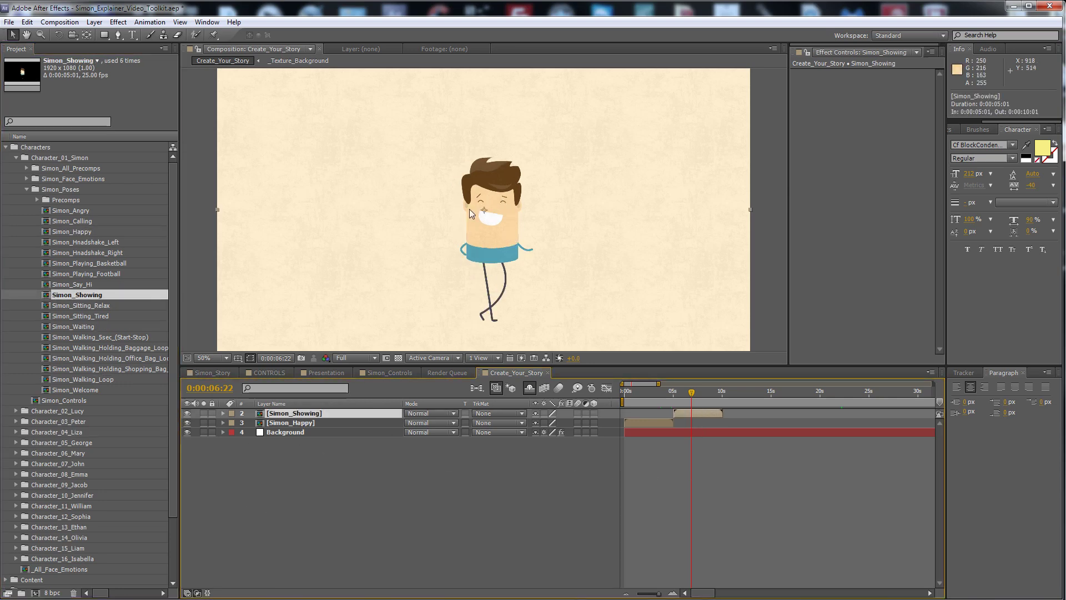
Open the Simon_Showing composition and reveal its Simon_Happy_Face layer's source in the project
double_click(298, 413)
right_click(310, 416)
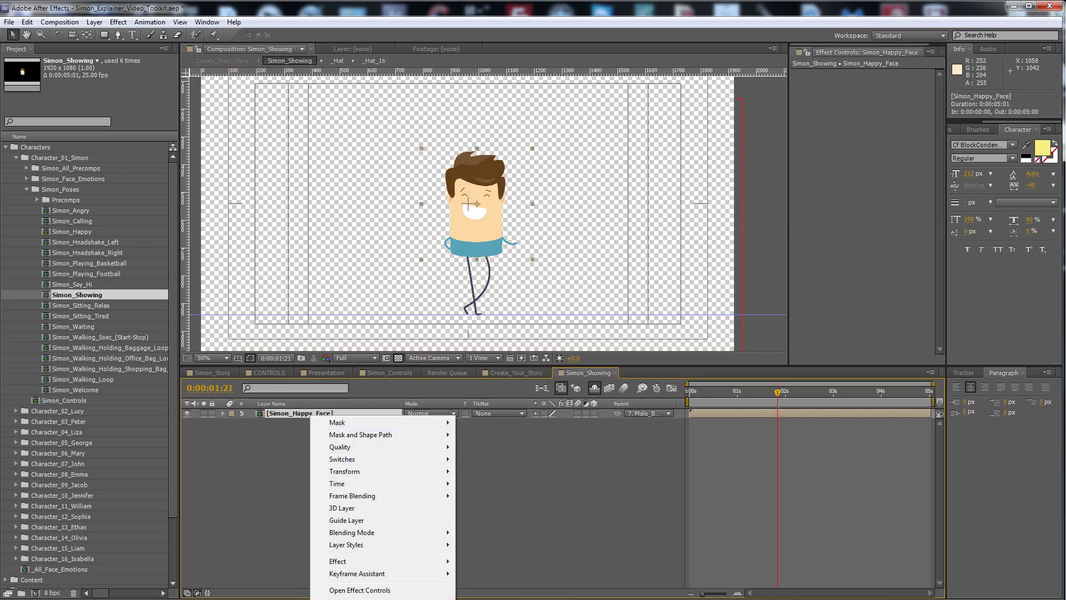
left_click(366, 599)
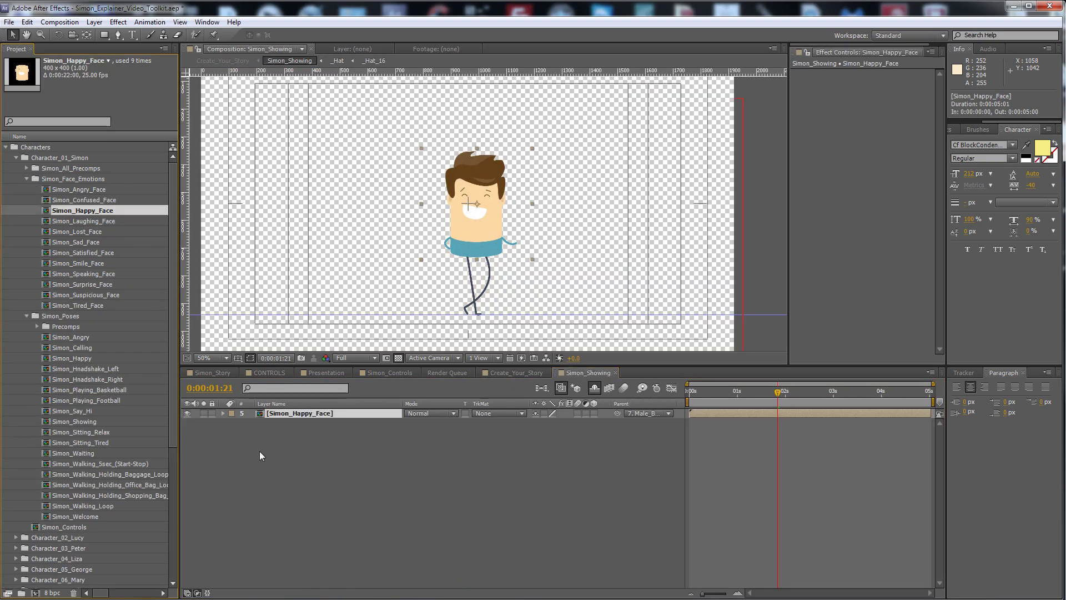
Replace the Simon_Happy_Face layer with Simon_Smile_Face from the Simon_Face_Emotions folder
left_click(63, 180)
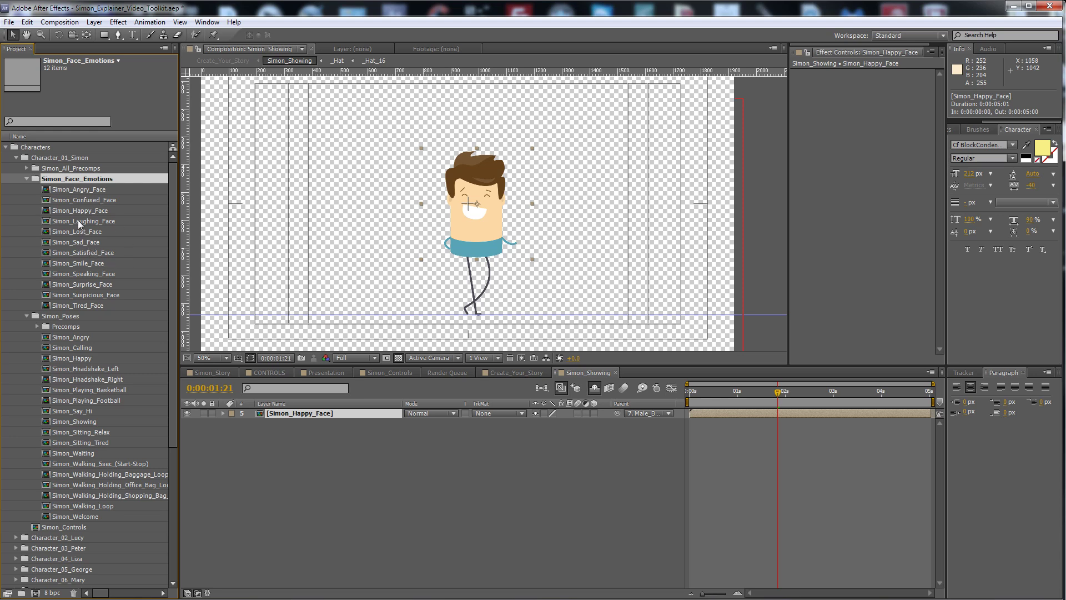
left_click(80, 263)
left_click_drag(87, 266, 302, 441)
left_click(746, 459)
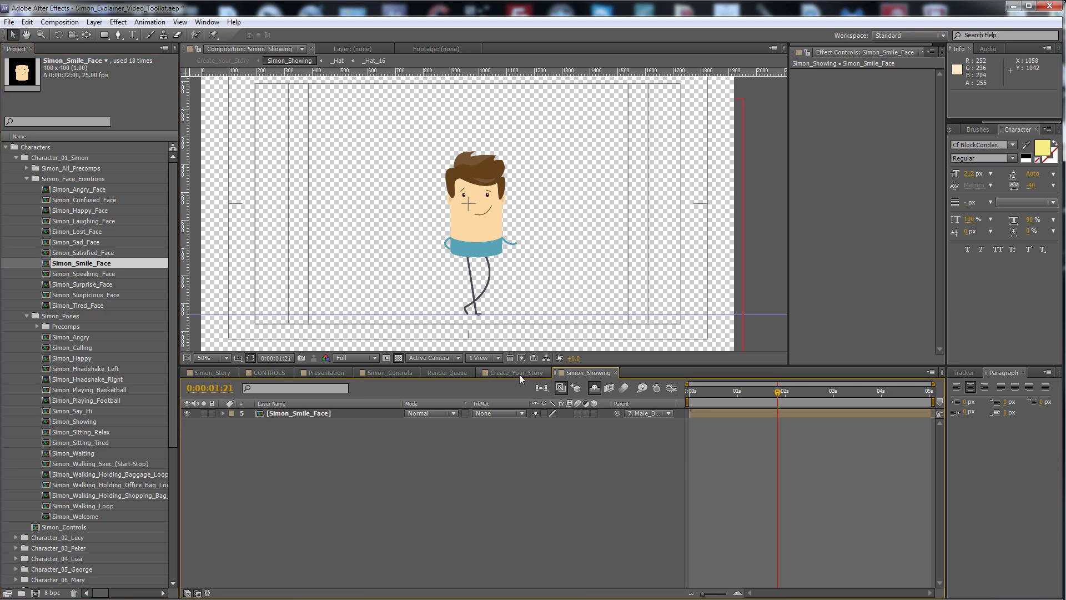
Return to Create_Your_Story and preview the Simon_Showing clip with its new face
left_click(521, 373)
left_click(653, 391)
left_click_drag(654, 392, 689, 393)
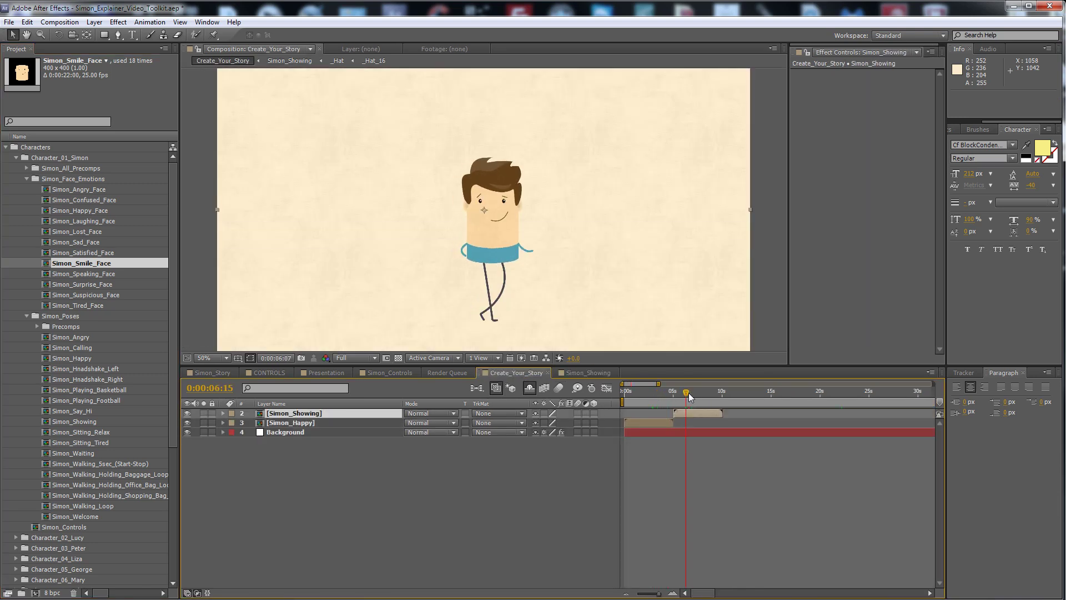
Open the Simon_Showing composition to check its Simon_Smile_Face layer, close it, and scrub the clip in Create_Your_Story
double_click(292, 414)
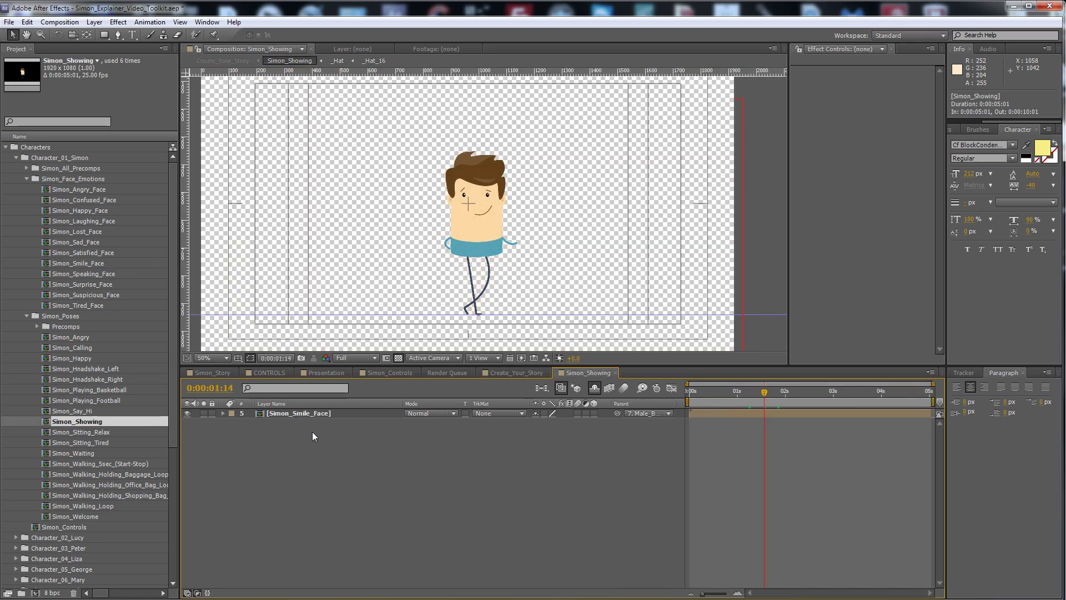
left_click(305, 414)
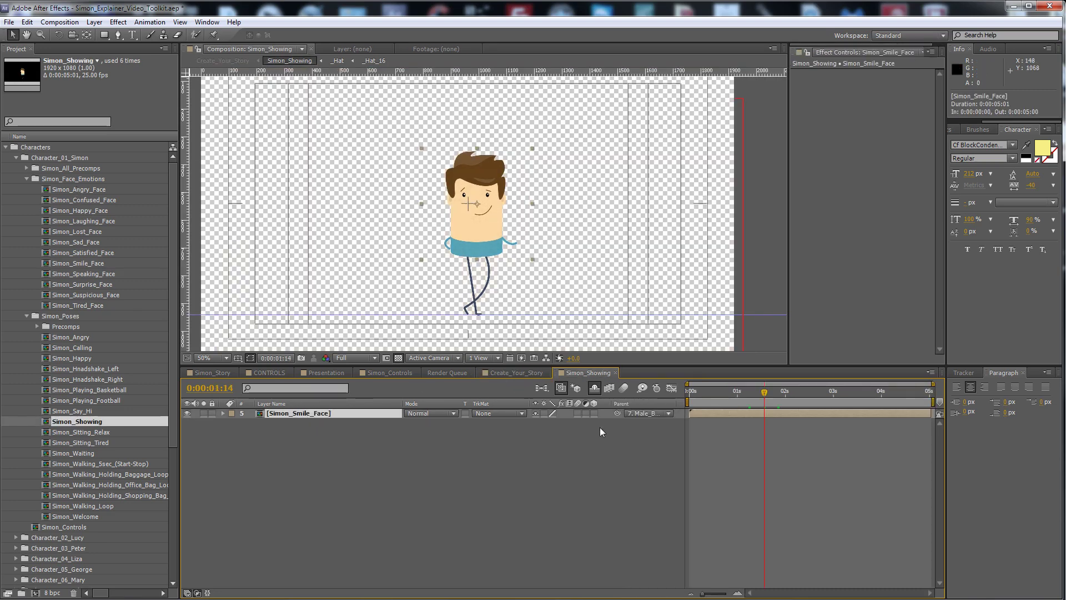
left_click(615, 373)
left_click_drag(656, 392, 689, 389)
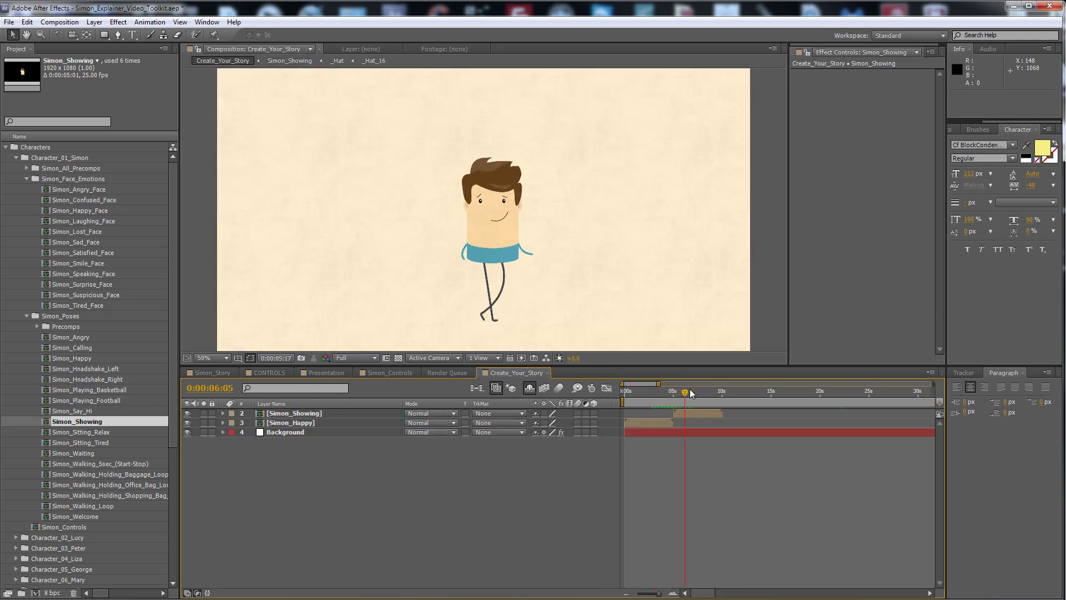
End the work area at the end of the Simon_Showing clip and preview the two-clip sequence
left_click(705, 414)
key("o")
key("n")
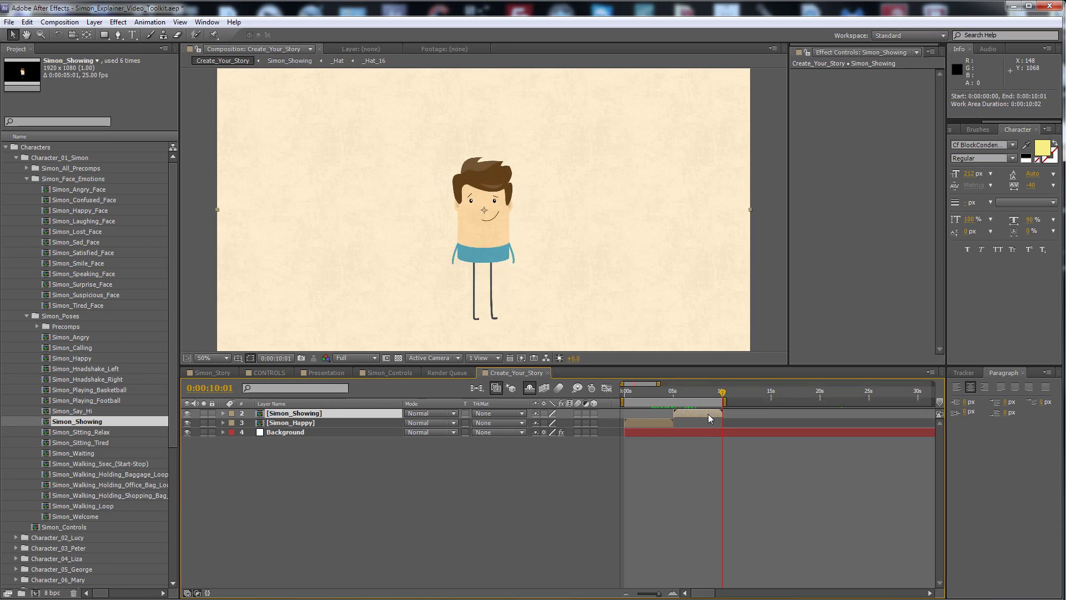
key("KP_0")
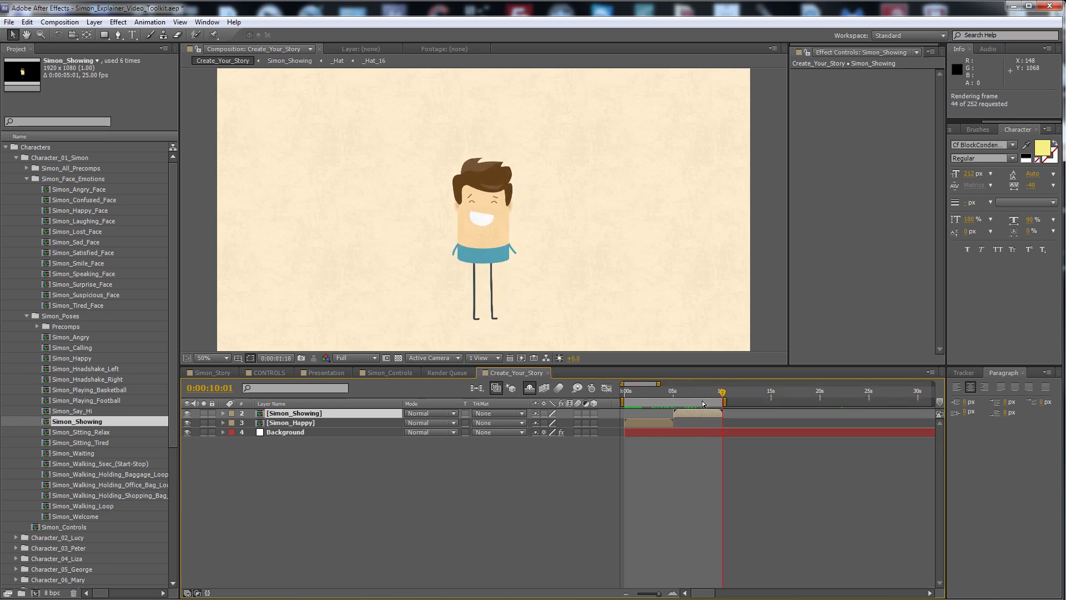
Scrub the Simon_Happy clip and time-stretch it with a stretch factor of 50
left_click(650, 395)
left_click(656, 395)
mouse_move(664, 396)
left_mouse_down()
mouse_move(692, 396)
mouse_move(645, 396)
left_mouse_up()
right_click(655, 425)
left_click(641, 423)
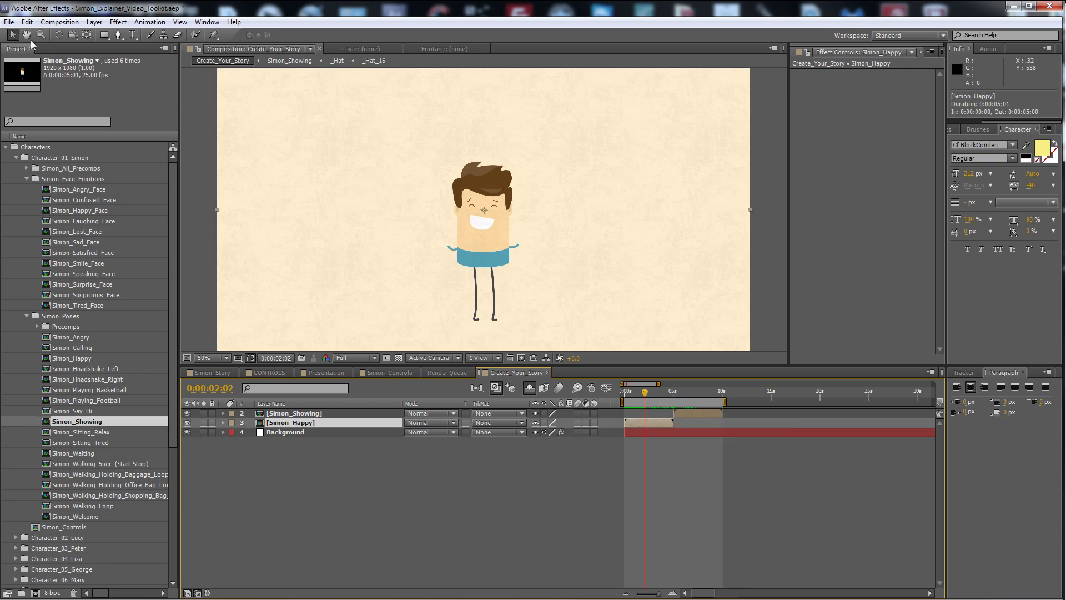
left_click(94, 21)
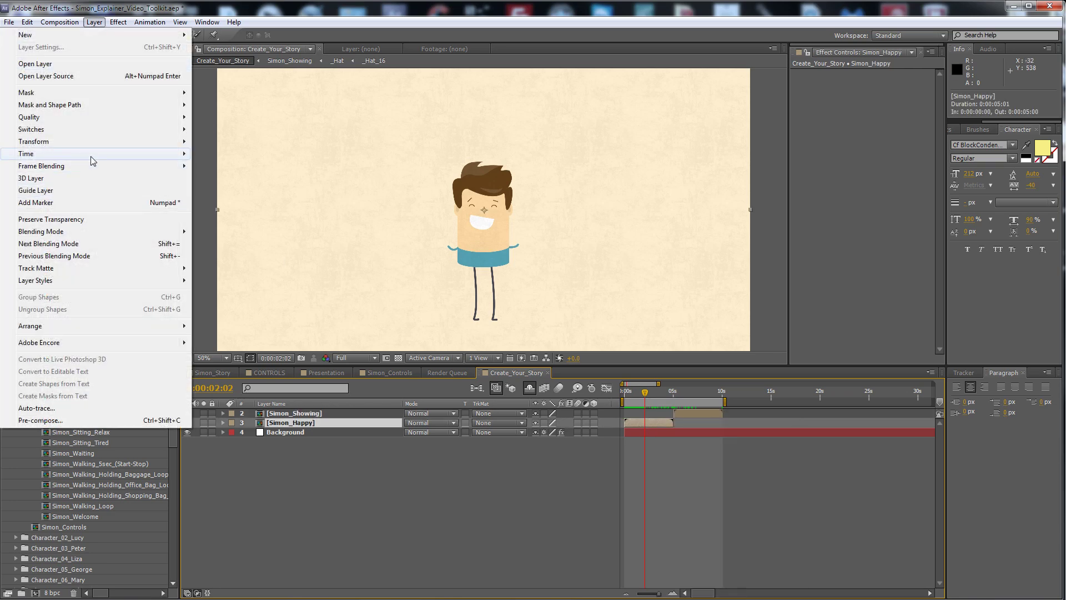
mouse_move(96, 155)
left_click(222, 179)
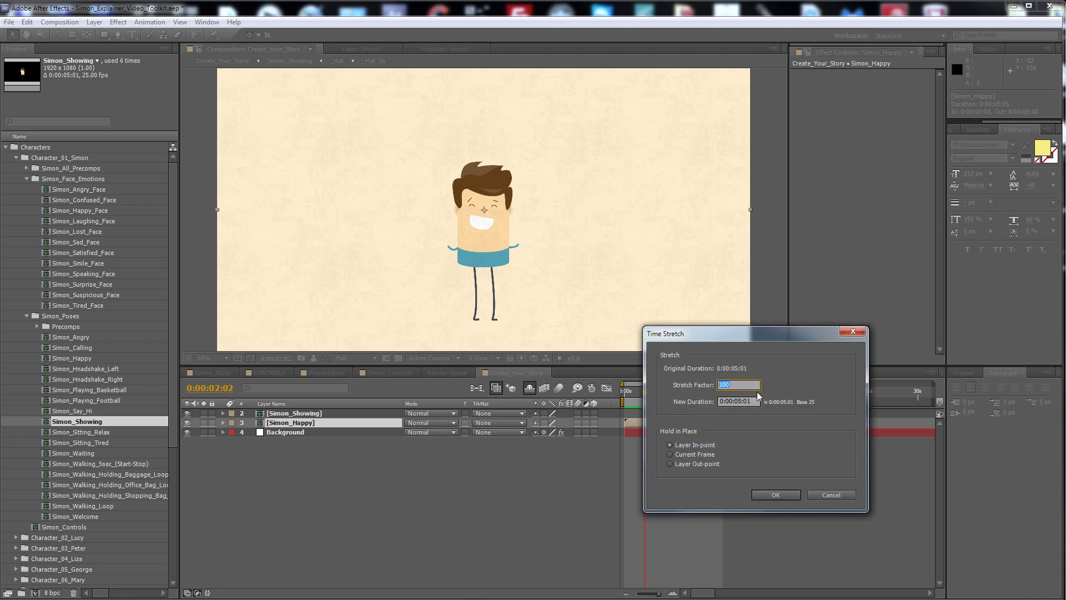
type("50")
key("Return")
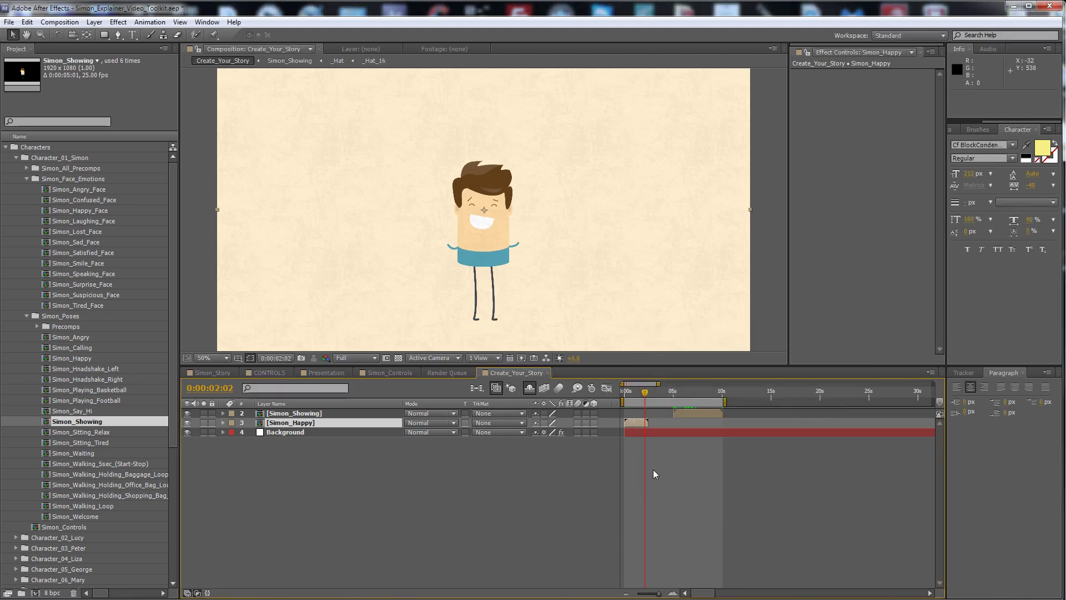
Move the Simon_Showing clip earlier in the timeline so it starts where the Simon_Happy clip ends
left_click(654, 469)
left_click_drag(686, 413, 640, 399)
key("equal")
key("equal")
key("equal")
key("minus")
key("minus")
key("minus")
Time-stretch the Simon_Showing clip with a stretch factor of 70, holding the layer in-point
left_click(94, 23)
mouse_move(150, 159)
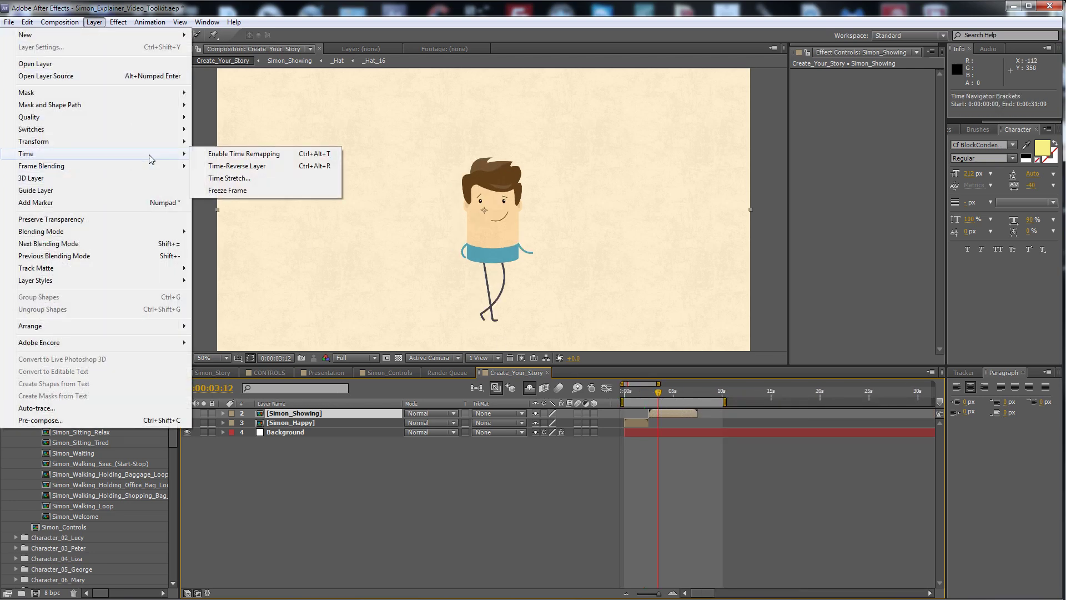
left_click(229, 178)
type("70")
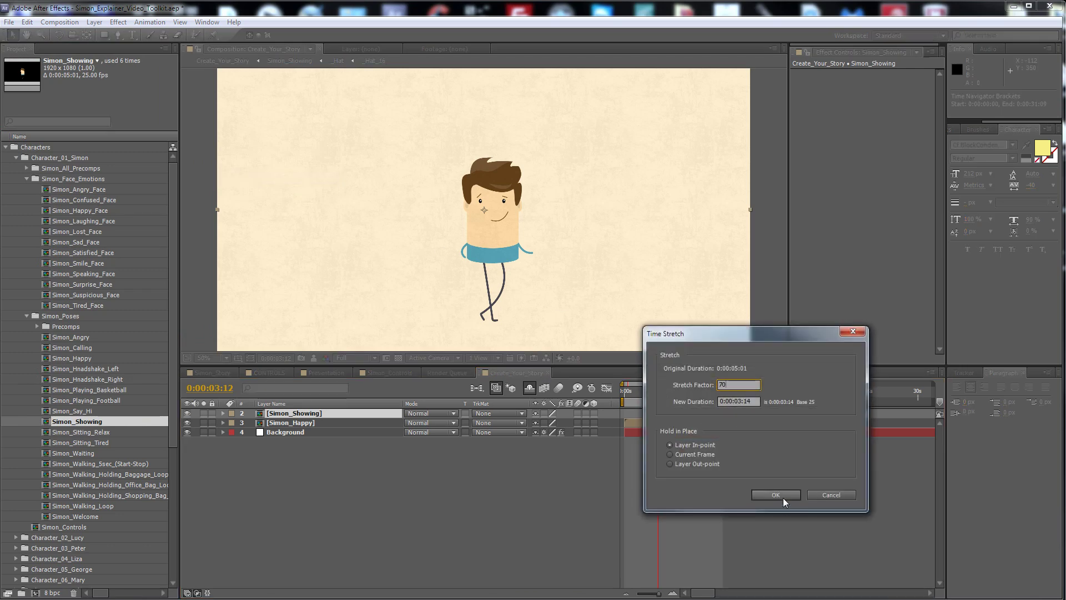
left_click(776, 494)
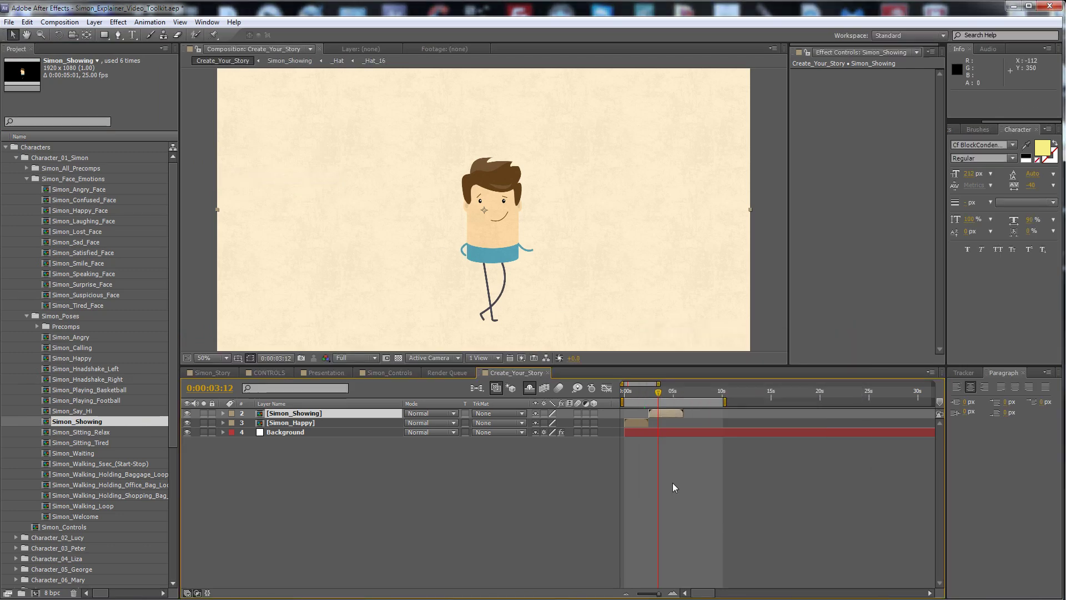
End the work area at the shortened Simon_Showing clip's end and preview the sped-up story
left_click(664, 415)
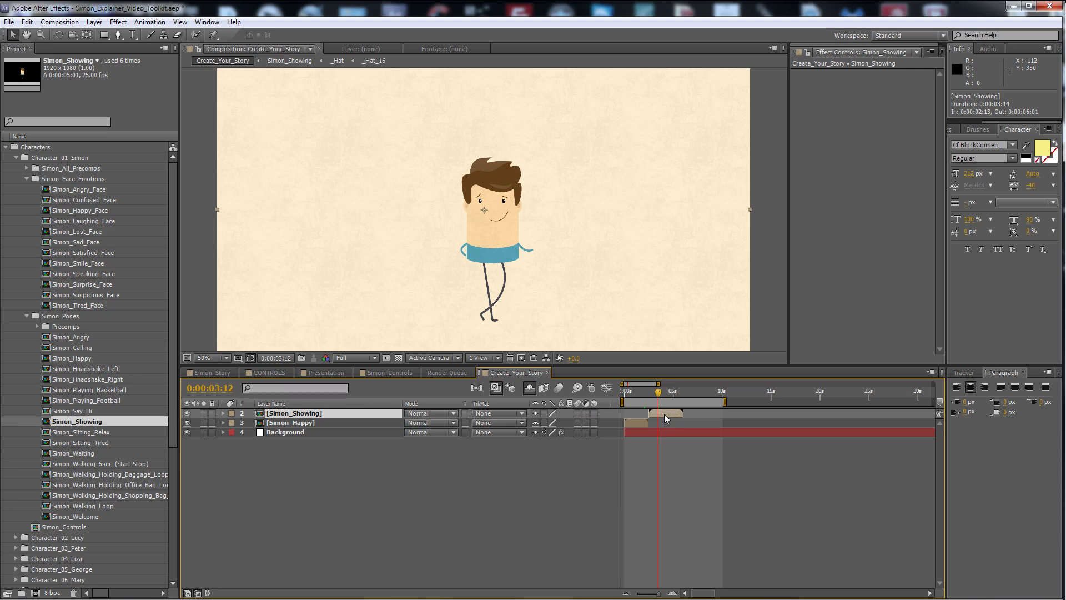
key("o")
key("n")
key("KP_0")
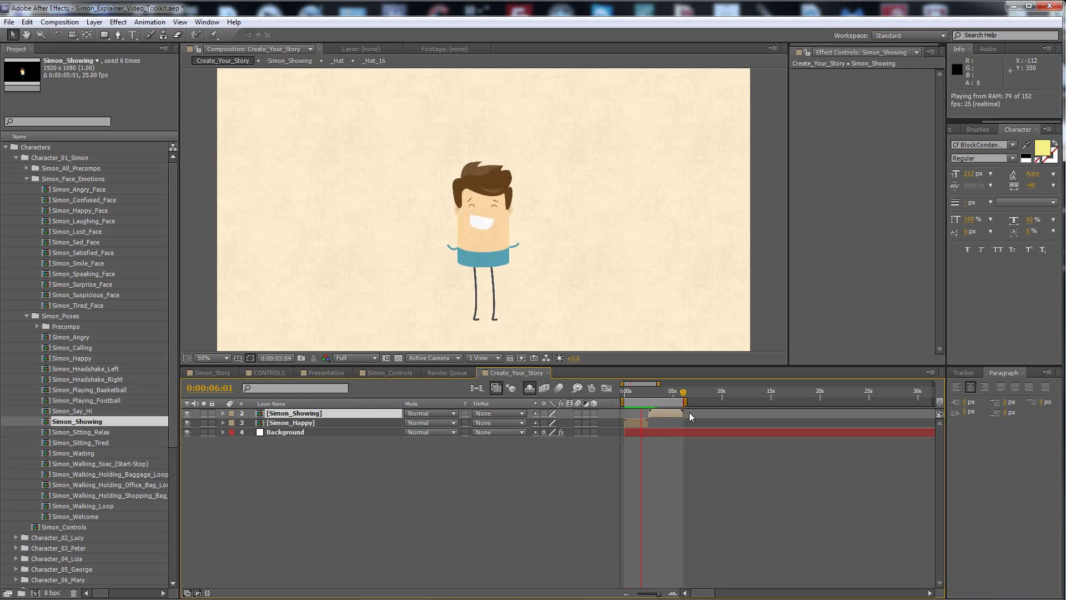
left_click_drag(653, 393, 665, 395)
left_click(668, 443)
left_click(657, 412)
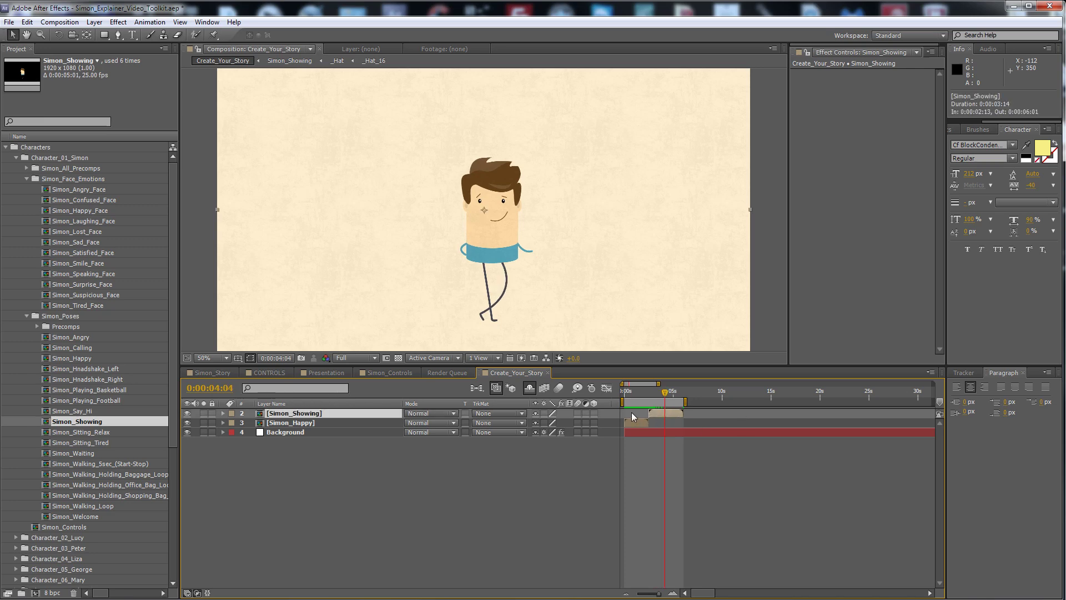
left_click(685, 402)
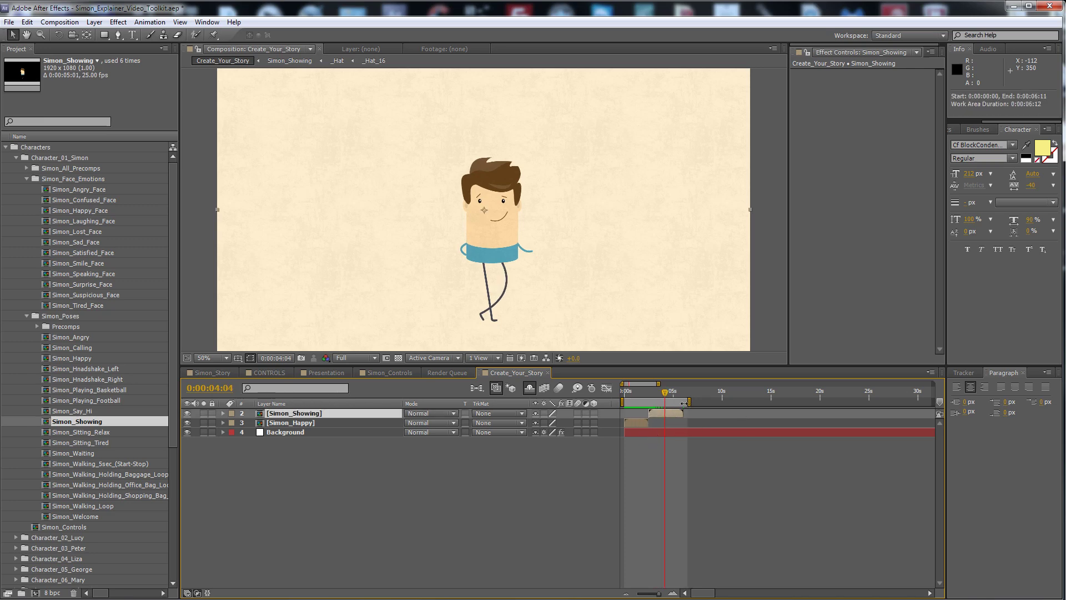
Reveal the Simon_Showing layer's source in the project and select Simon_Walking_5sec_(Start-Stop) in the Simon_Poses folder
right_click(664, 415)
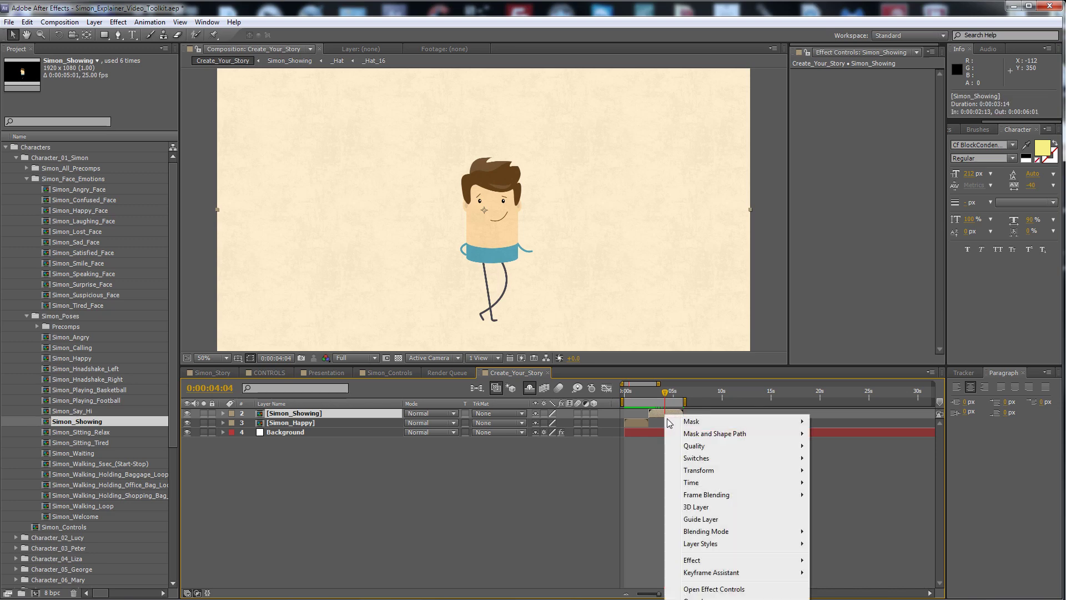
left_click(701, 599)
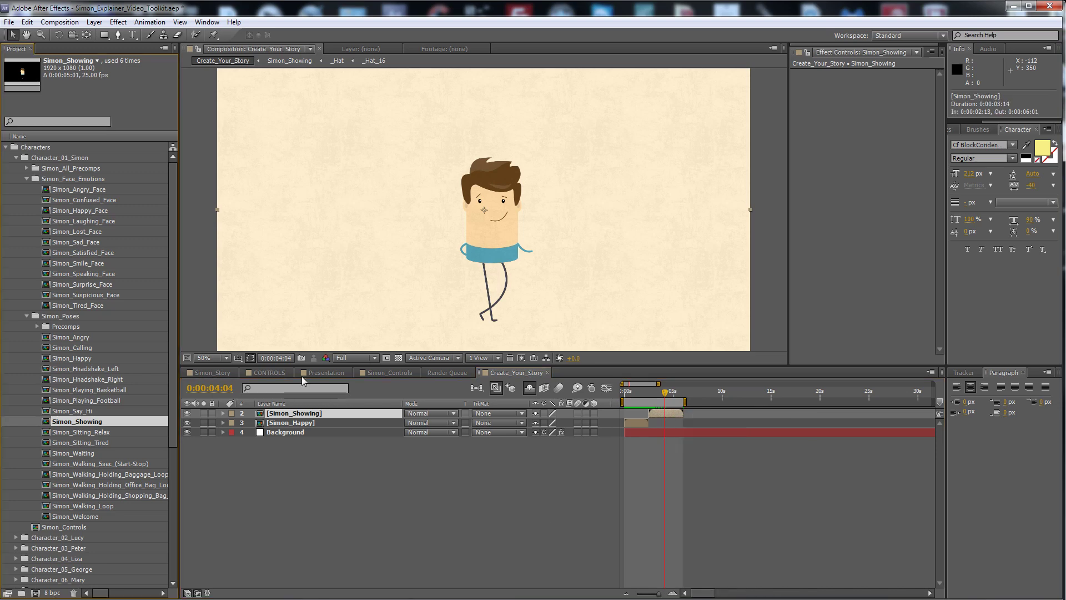
left_click(63, 331)
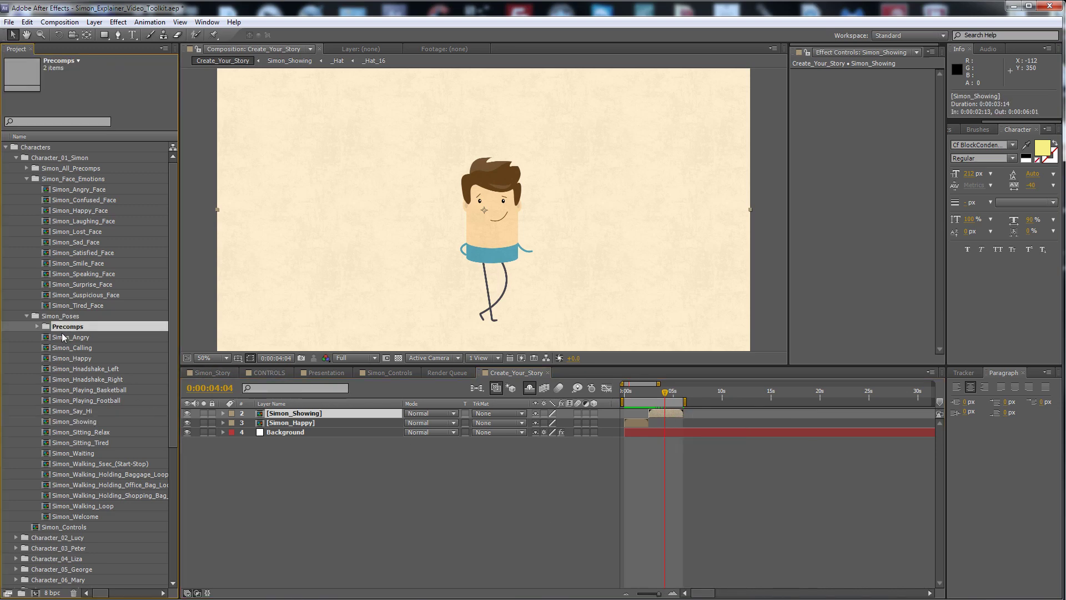
left_click(87, 465)
Look through the poses in the Simon_Controls composition up to the left and right handshake clips
left_click(449, 372)
left_click(393, 373)
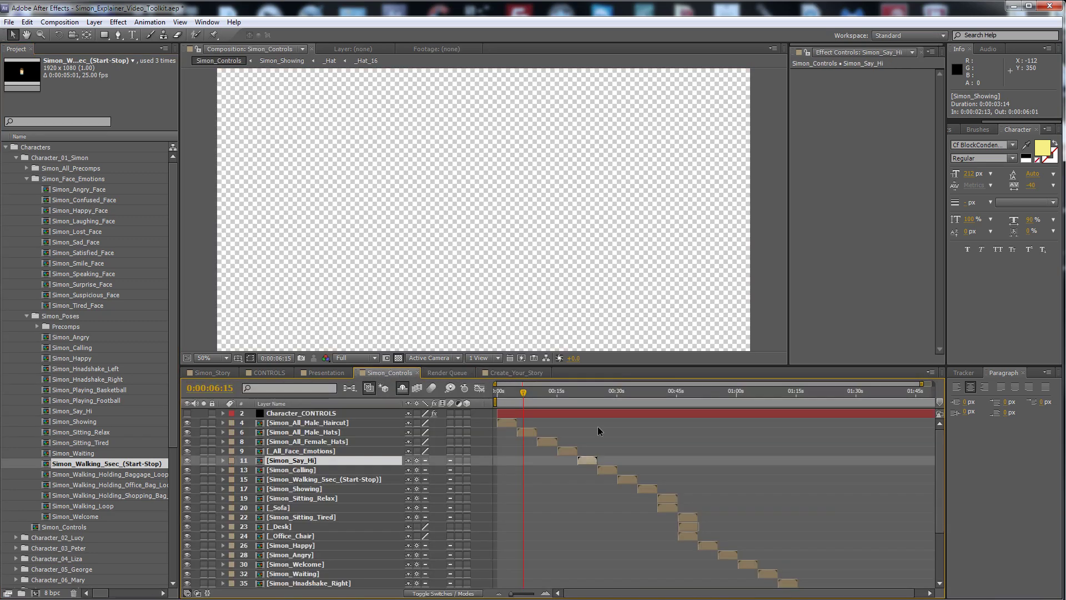
left_click_drag(524, 392, 690, 392)
scroll(932, 547, "down", 3)
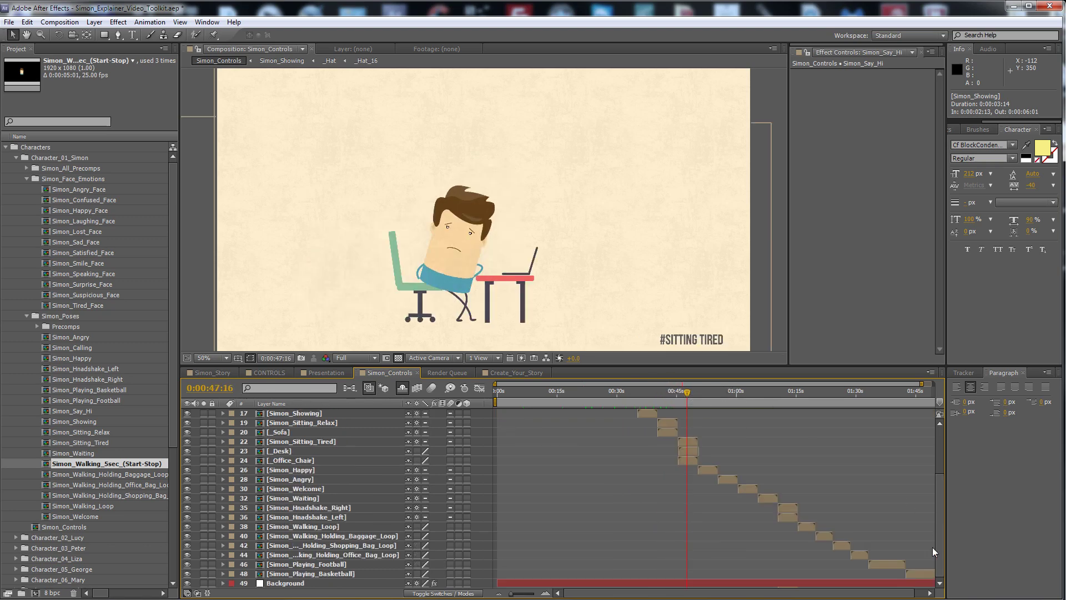
left_click(708, 393)
left_click_drag(748, 398, 790, 396)
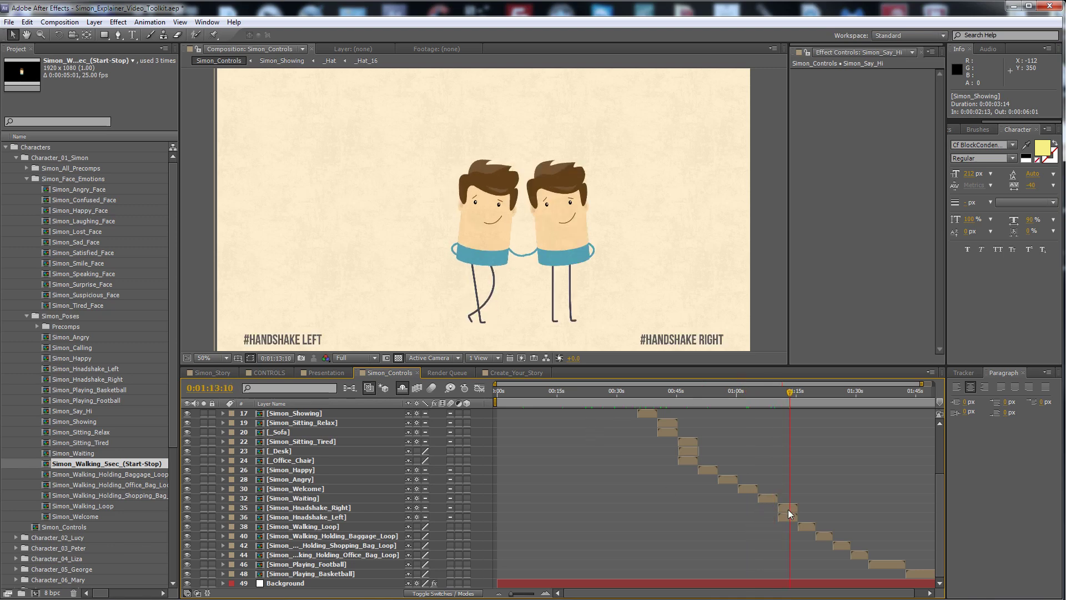
left_click(788, 508)
left_click(787, 517)
View the walking and basketball pose clips in Simon_Controls and return to scrub Create_Your_Story
left_click(808, 395)
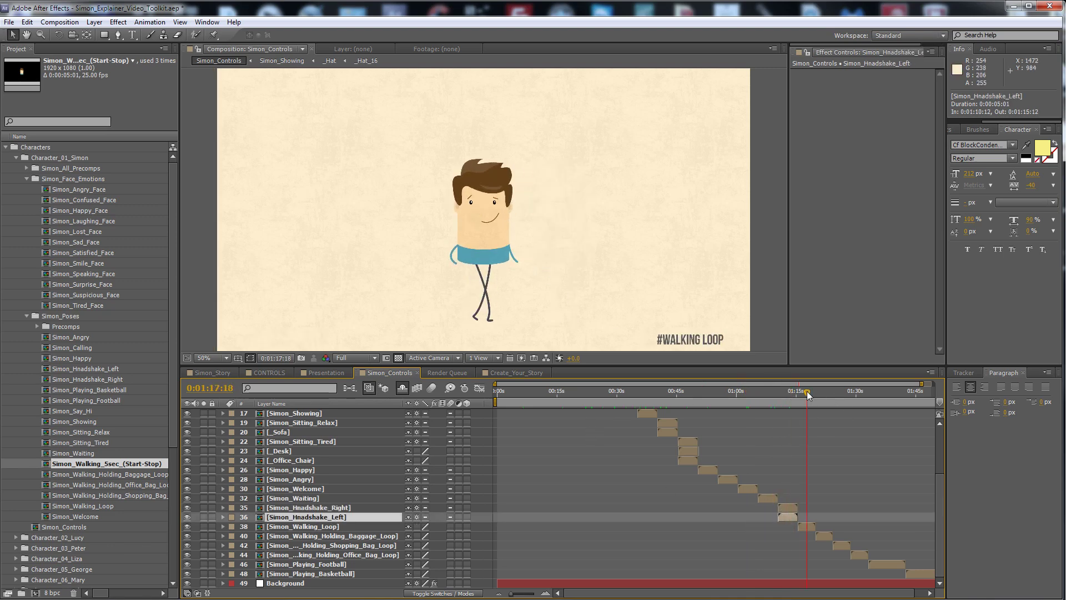
left_click_drag(812, 395, 844, 396)
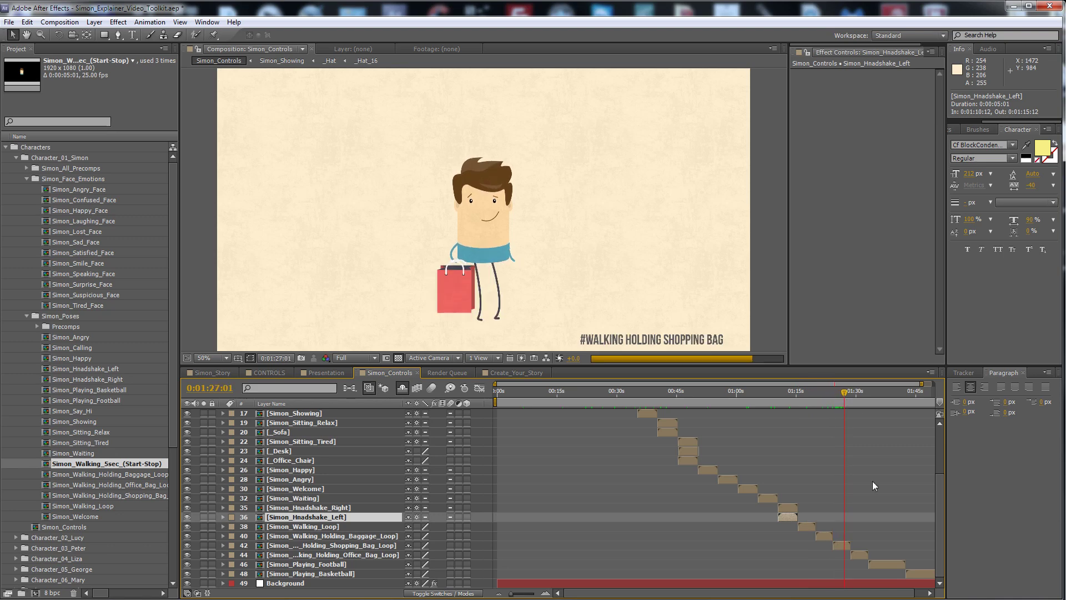
left_click(559, 476)
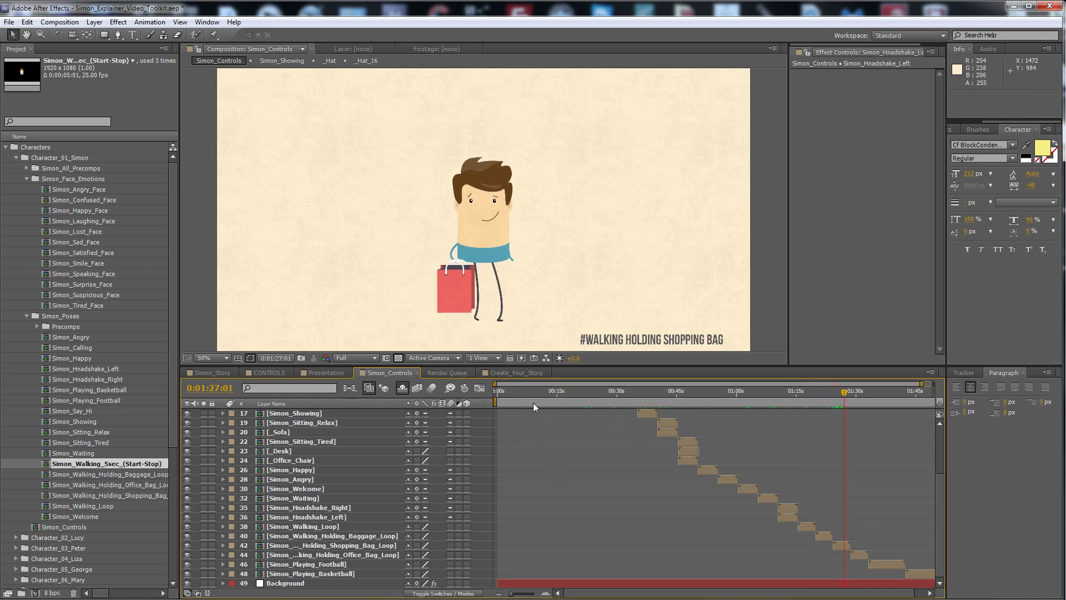
left_click_drag(862, 396, 917, 401)
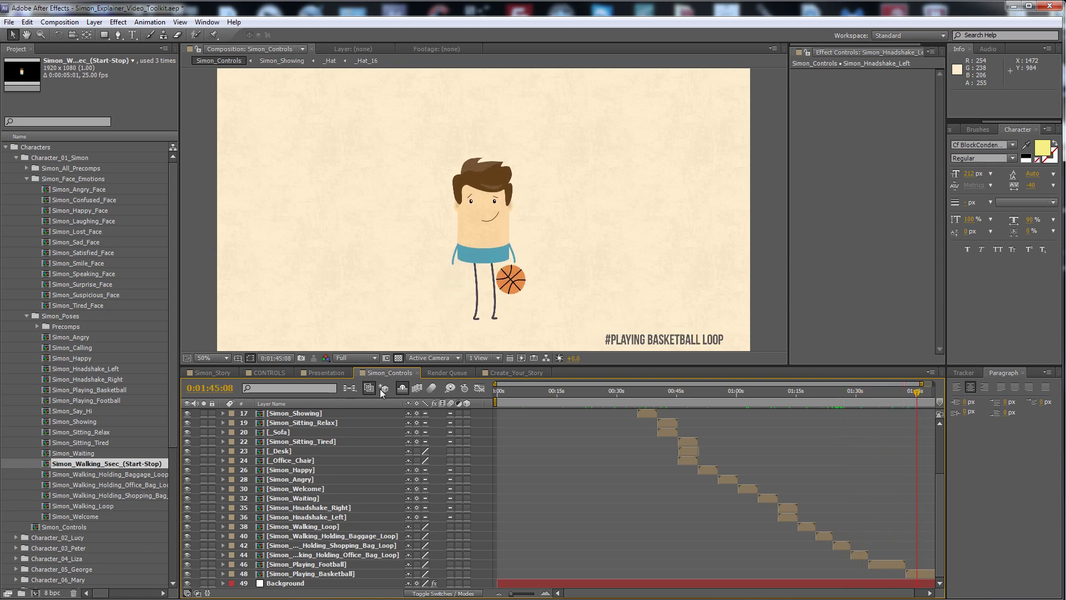
left_click(517, 373)
left_click_drag(665, 395, 643, 395)
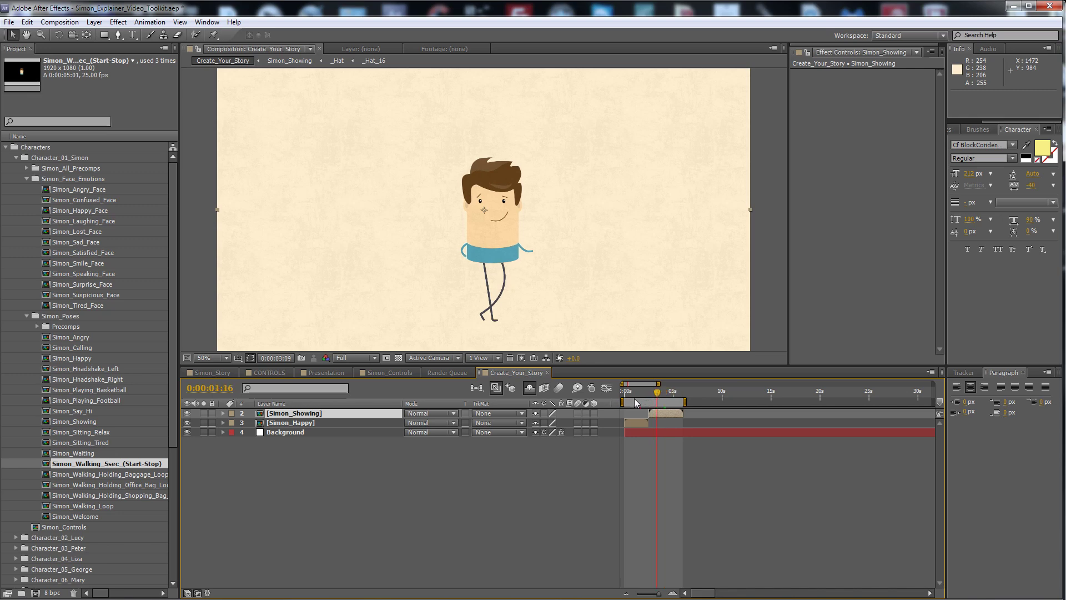
Switch to the CONTROLS composition and open its Infographic_1 layer
left_click(270, 373)
left_click(487, 393)
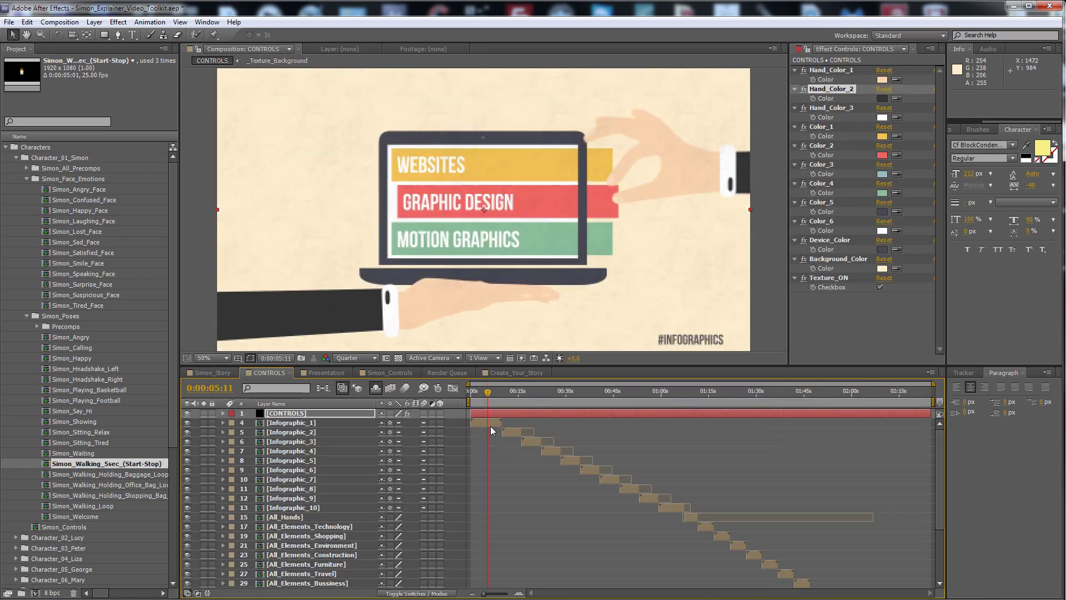
left_click(490, 425)
double_click(489, 425)
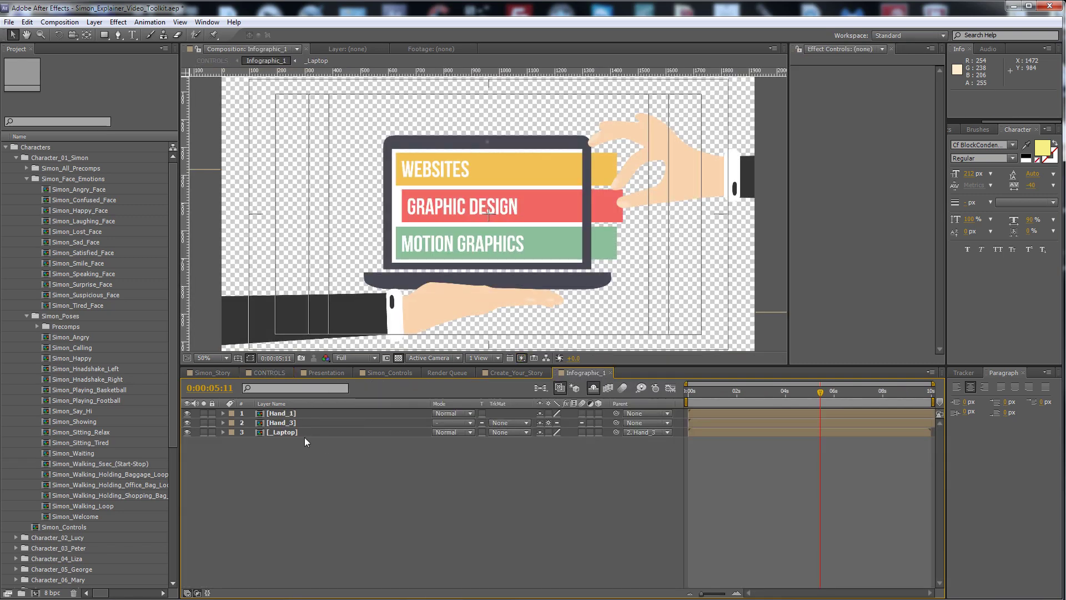
Open the _Laptop composition inside Infographic_1 and open the websites text layer for editing
double_click(289, 432)
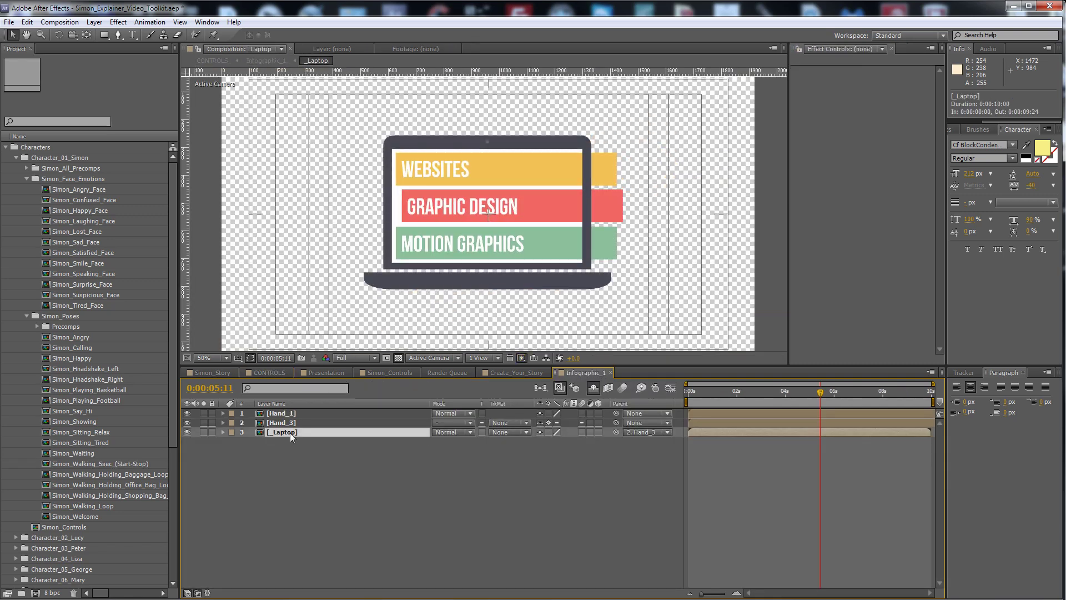
double_click(772, 414)
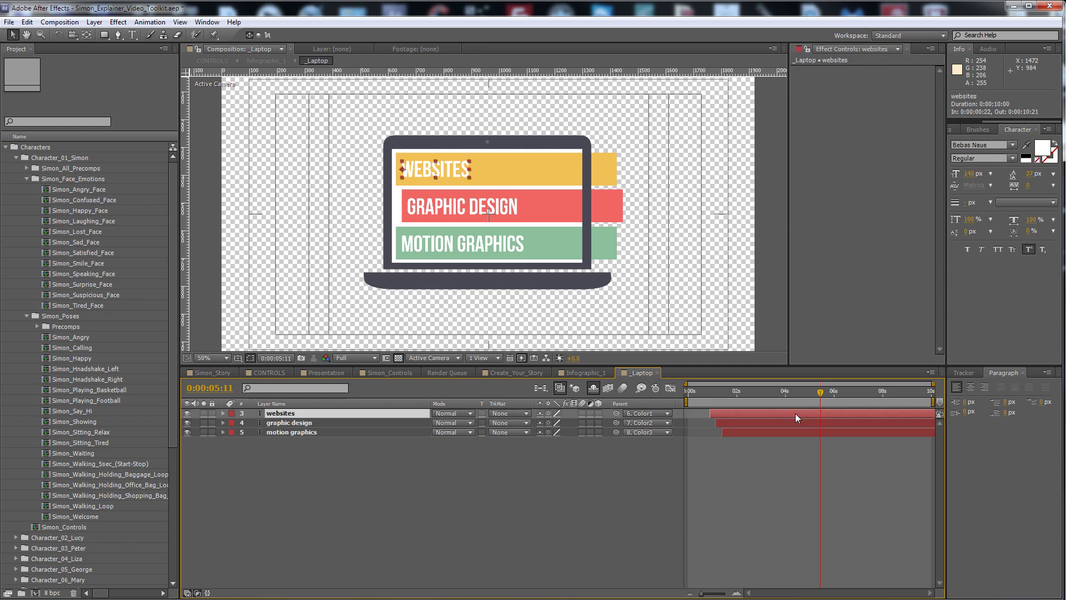
left_click(805, 447)
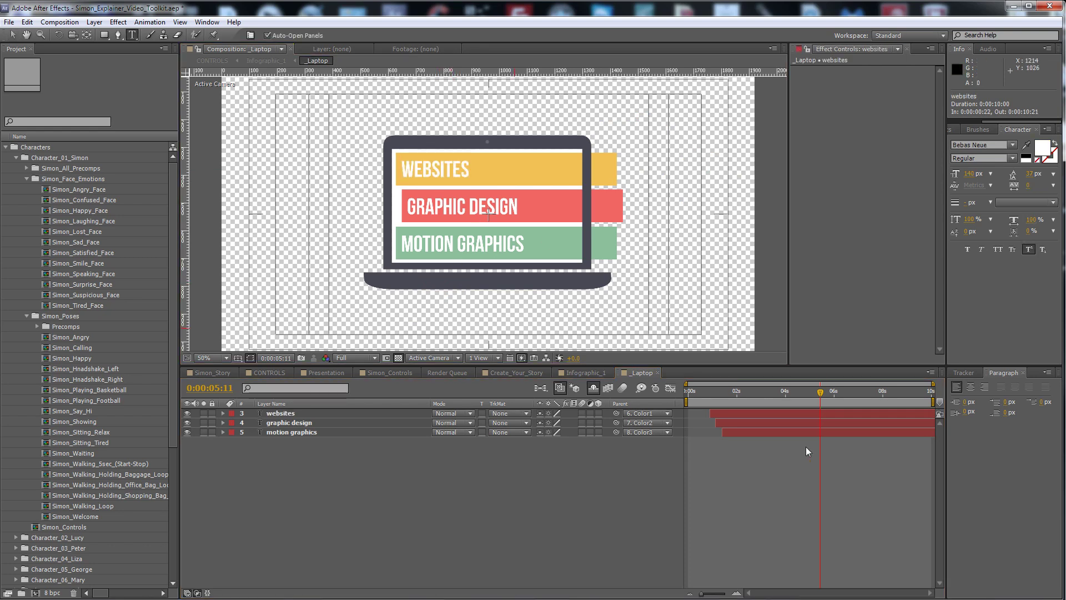
Close the _Laptop and Infographic_1 compositions and switch to the Presentation composition
left_click(658, 372)
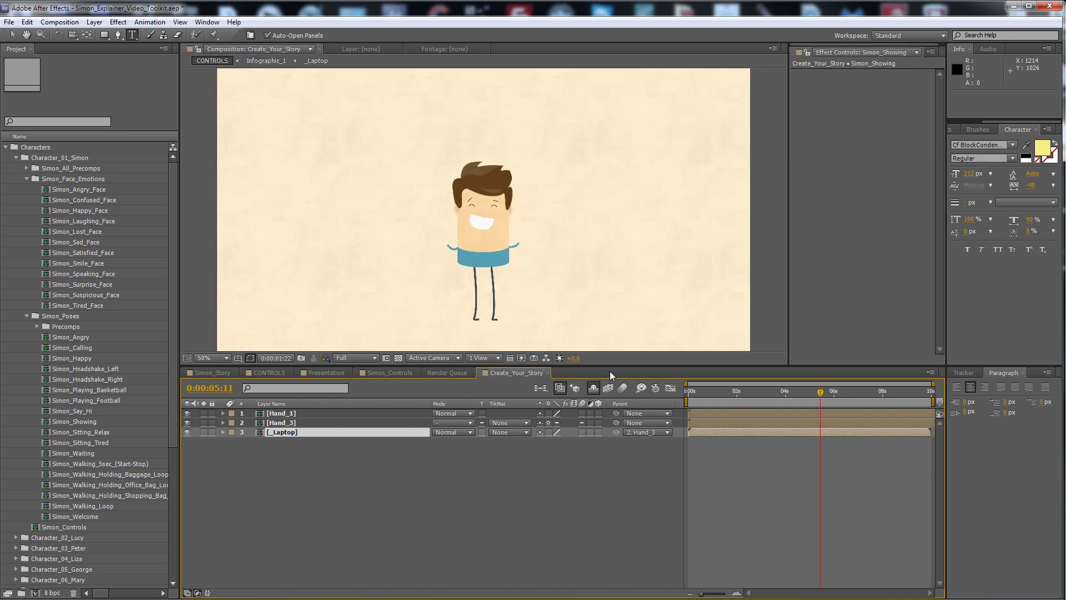
left_click(611, 373)
left_click(381, 371)
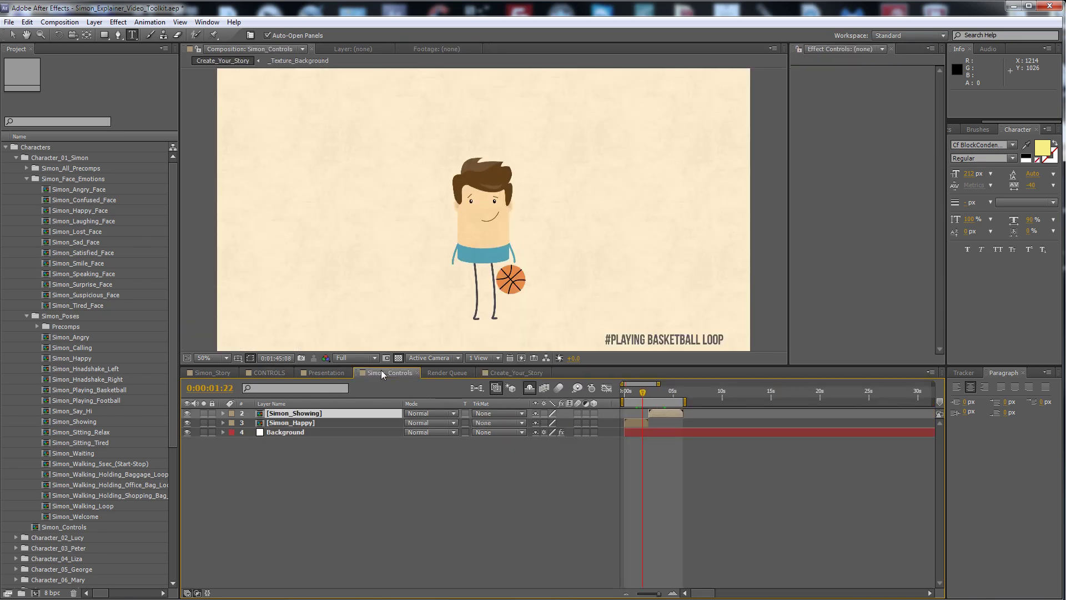
left_click(319, 371)
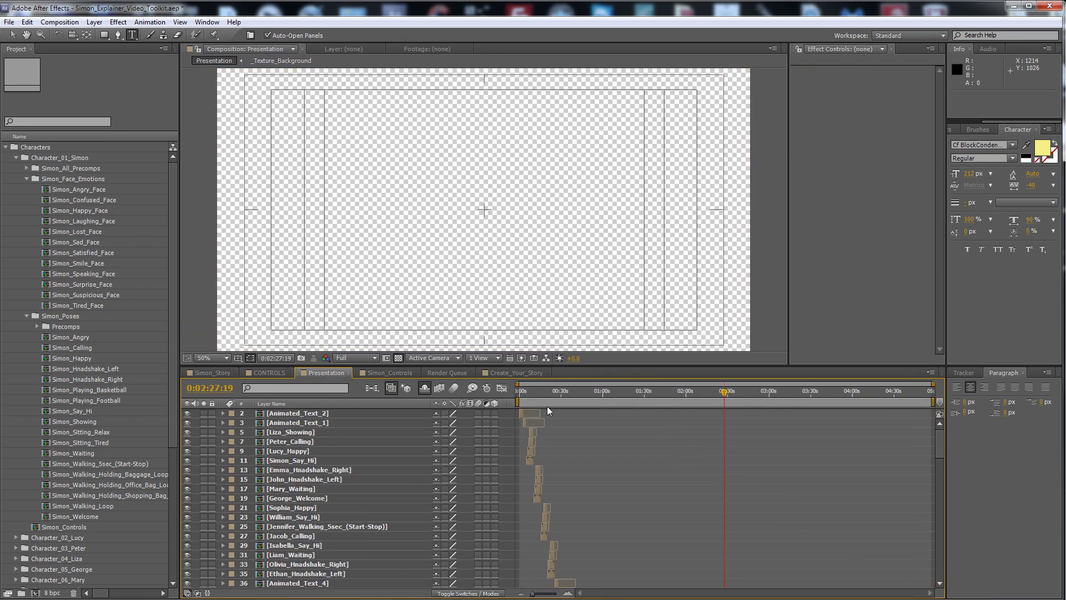
Return to the CONTROLS composition and scrub from the infographics through the travel elements to the animated text at 0:01:52:24
left_click(265, 373)
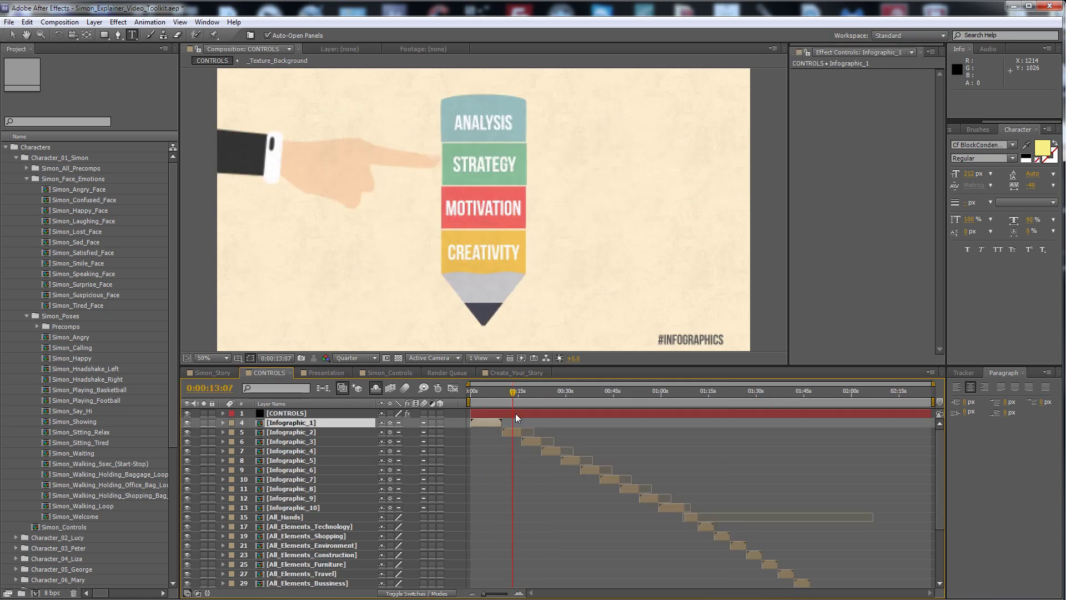
left_click(512, 431)
left_click_drag(557, 393, 780, 418)
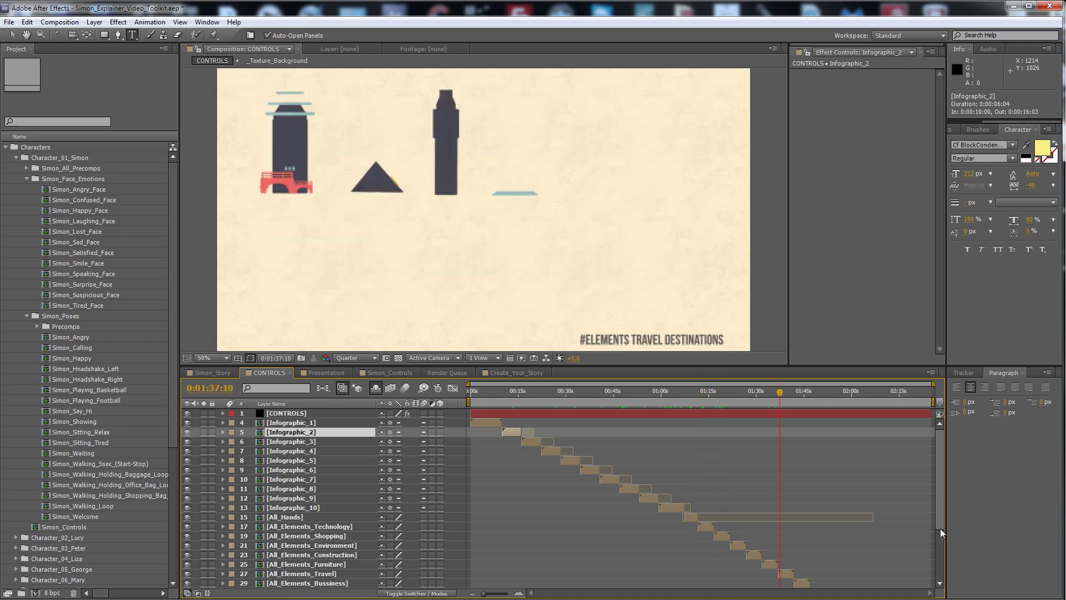
left_click_drag(941, 515, 941, 559)
left_click_drag(785, 393, 832, 401)
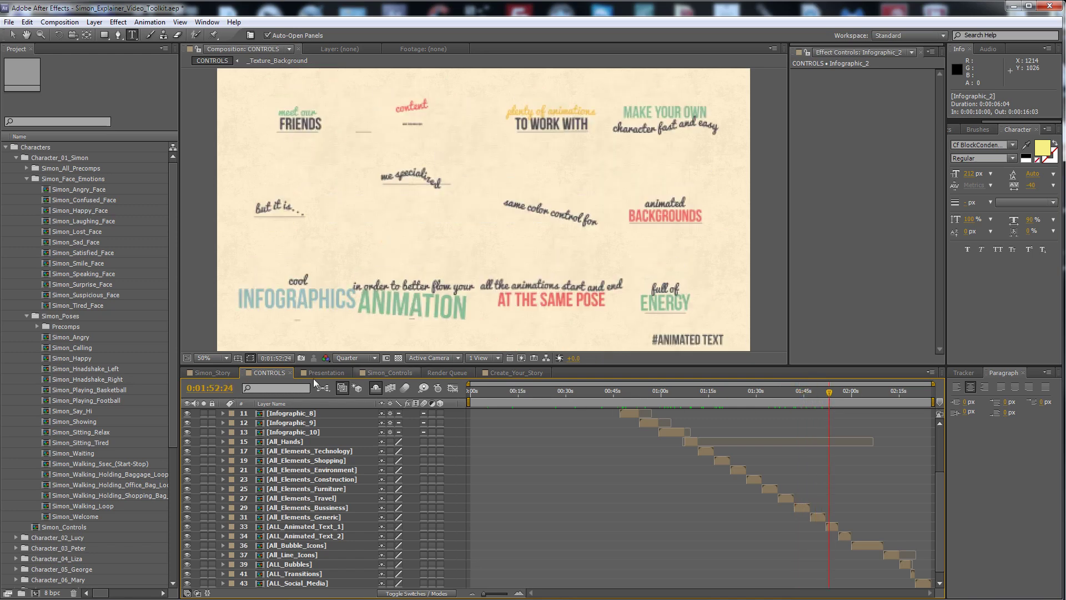
Switch to Simon_Story, select the _Bubble_1 layer at 0:00:01:08 and toggle its visibility off and back on
left_click(211, 373)
left_click(542, 393)
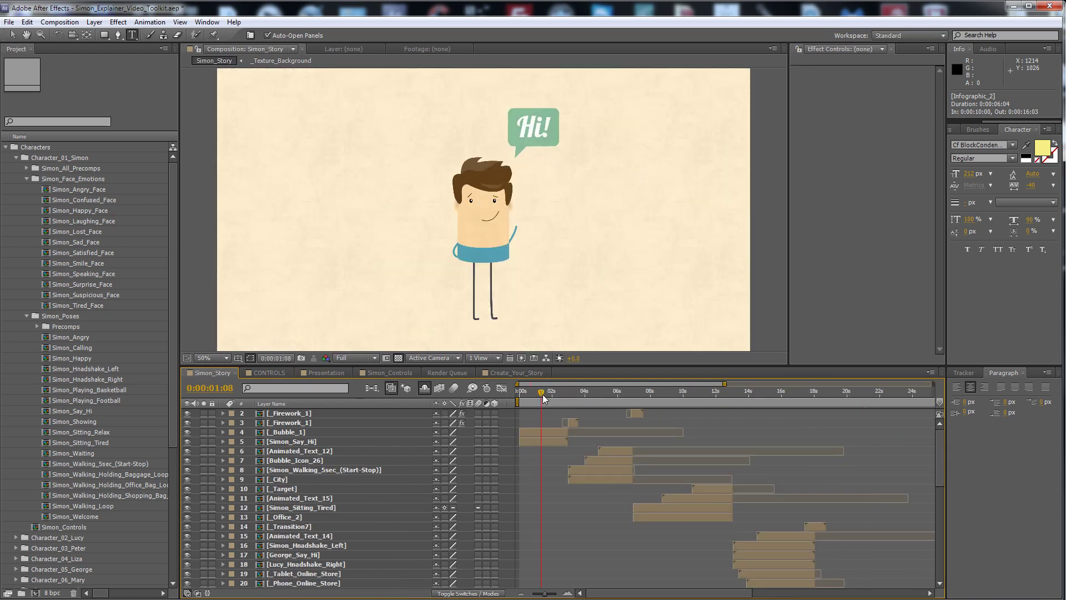
left_click(547, 433)
left_click(187, 432)
left_click(187, 432)
Reveal the _Bubble_1 layer's source in the project and select the alternative _Bubble_2 composition
right_click(553, 436)
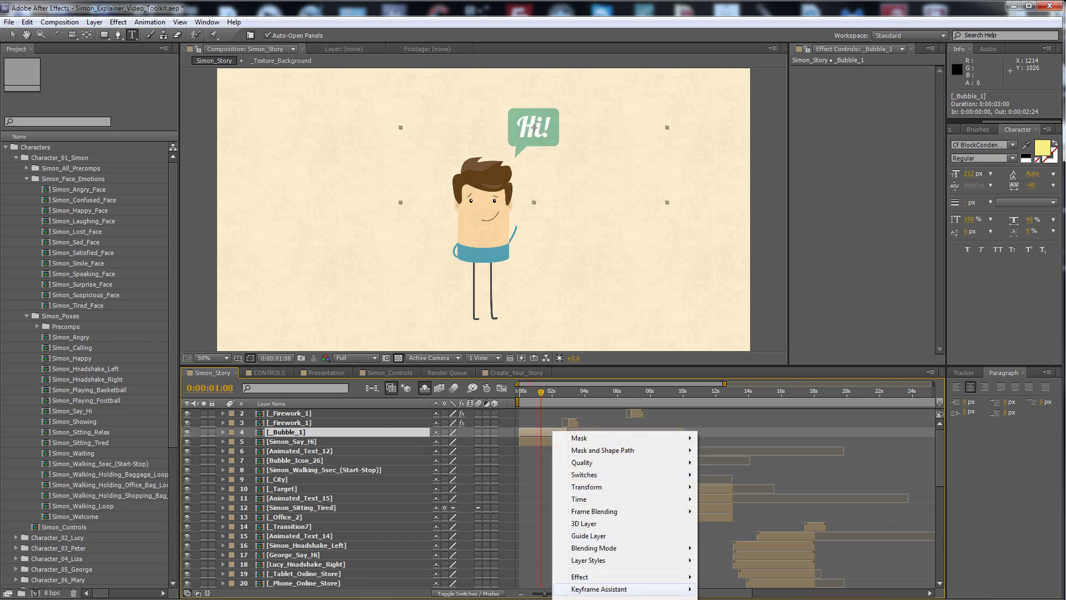
left_click(611, 576)
scroll(94, 532, "down", 2)
scroll(95, 531, "down", 3)
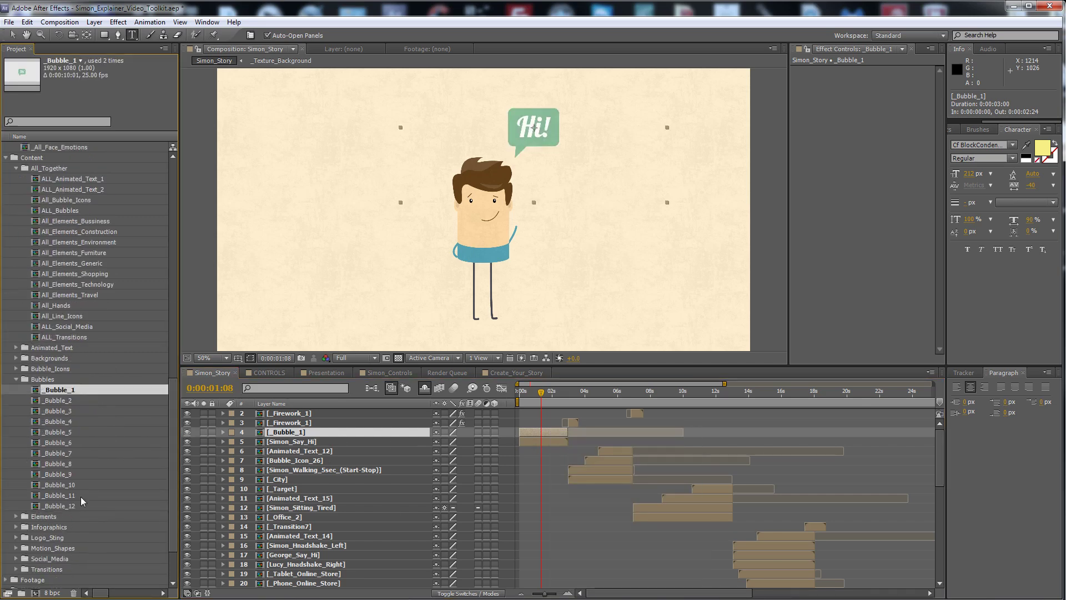
left_click(71, 401)
Collapse the Character_01_Simon folders, open the ALL_Bubbles composition and view it at 0:00:02:19
scroll(99, 441, "up", 15)
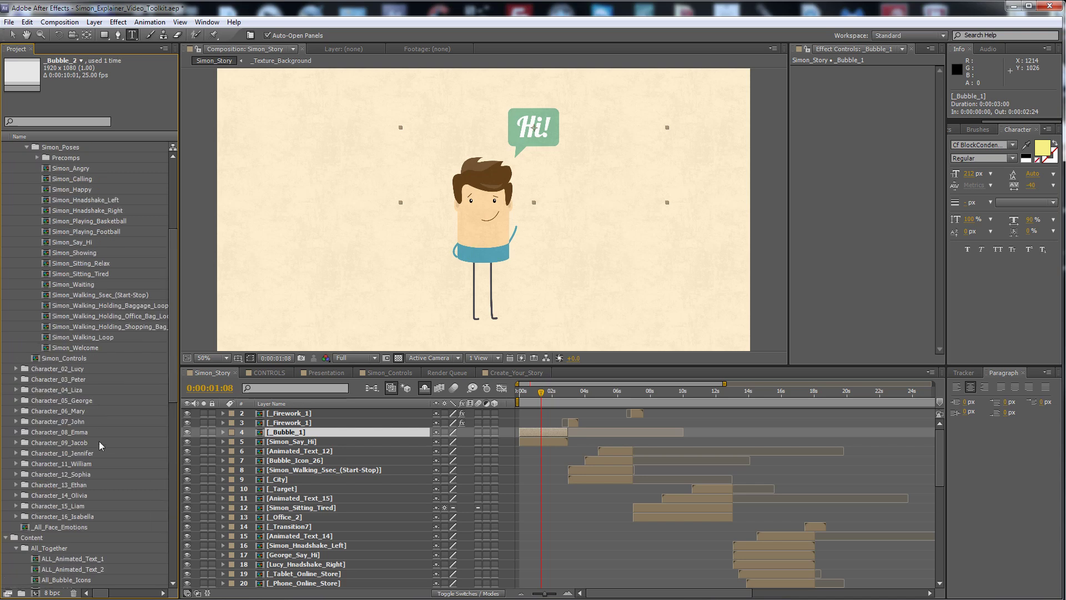
left_click(27, 179)
left_click(26, 190)
left_click(16, 159)
scroll(106, 361, "down", 1)
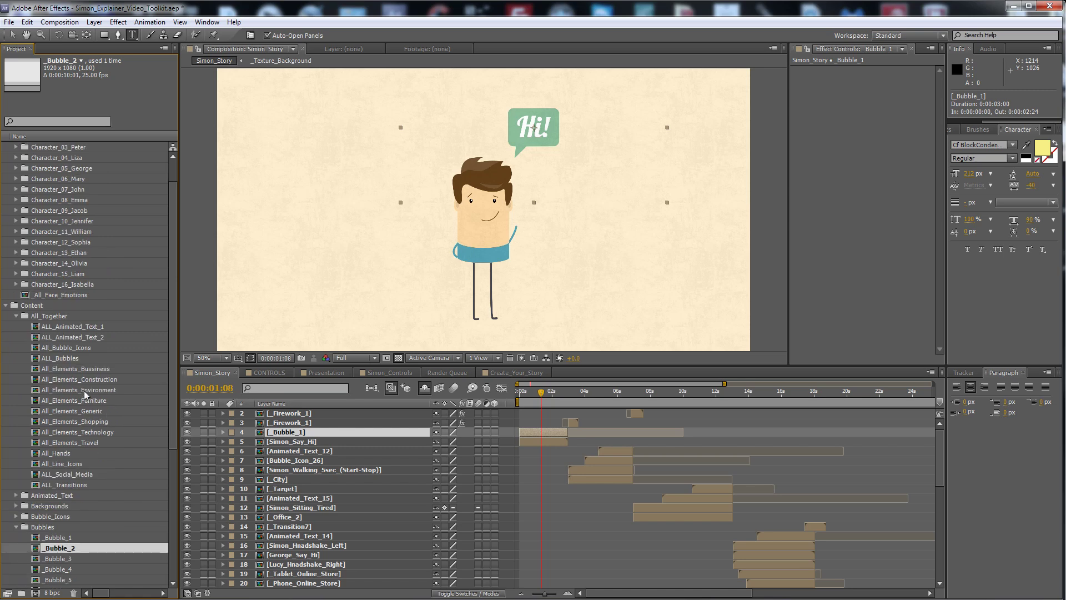
double_click(61, 359)
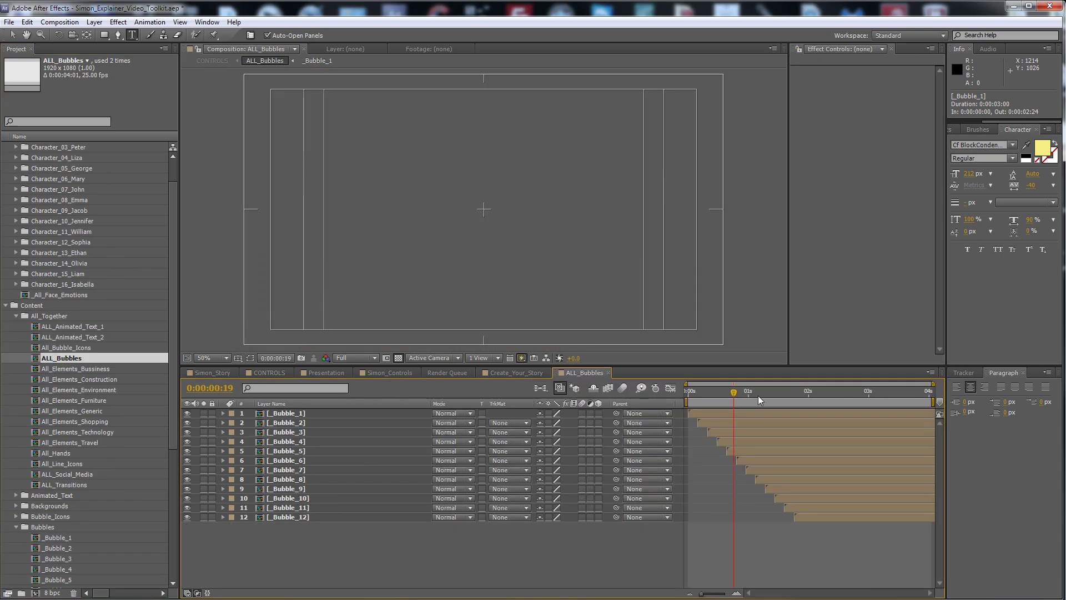
left_click(855, 402)
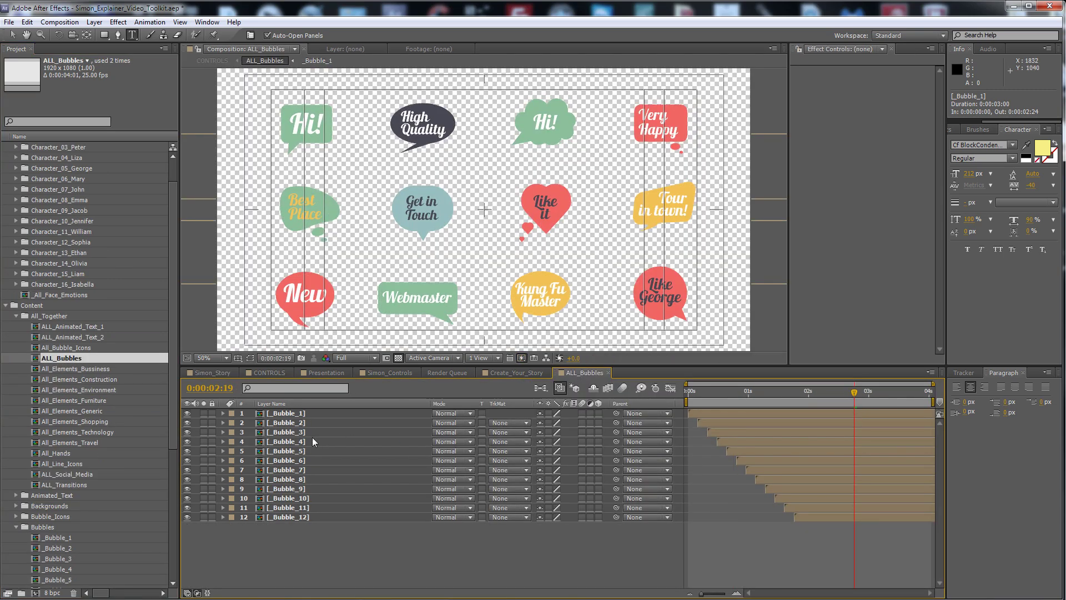
Inspect the _Bubble_6 and _Bubble_12 layers, view frame 0:00:02:07 and close the ALL_Bubbles composition
left_click(296, 461)
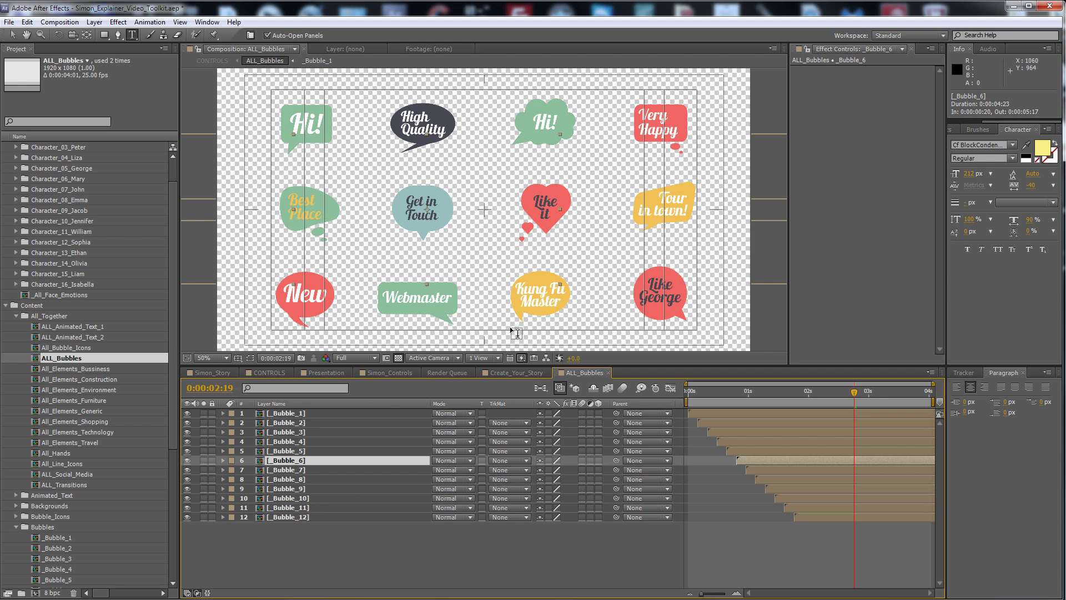
left_click(807, 539)
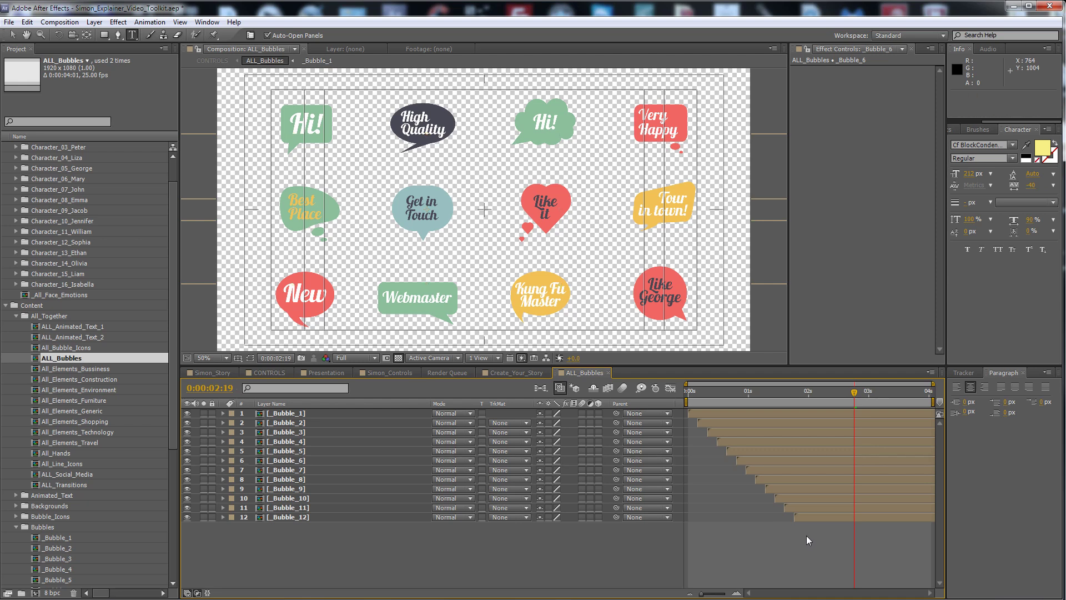
left_click(814, 517)
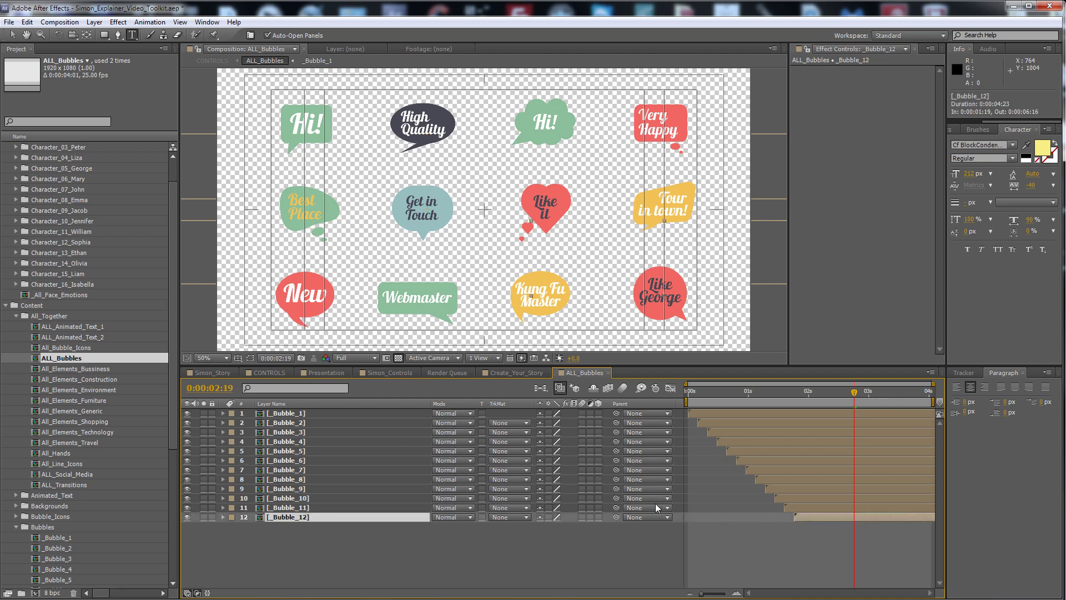
left_click(825, 548)
left_click(826, 399)
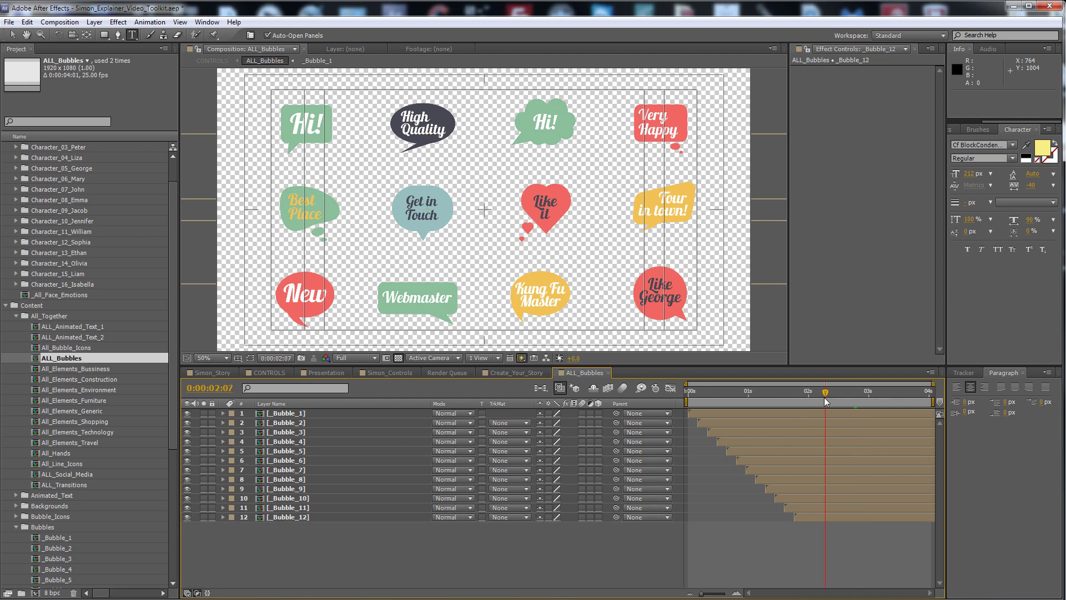
left_click(608, 373)
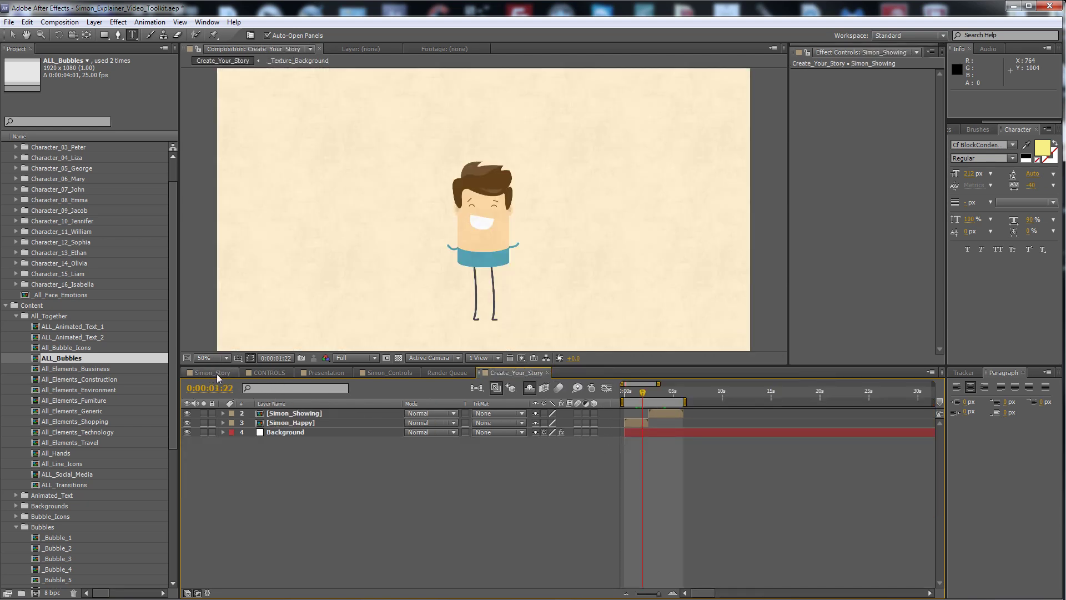
Open Lucy_Controls from the Character_02_Lucy folder and show the effects of its Character_CONTROLS layer
left_click(637, 423)
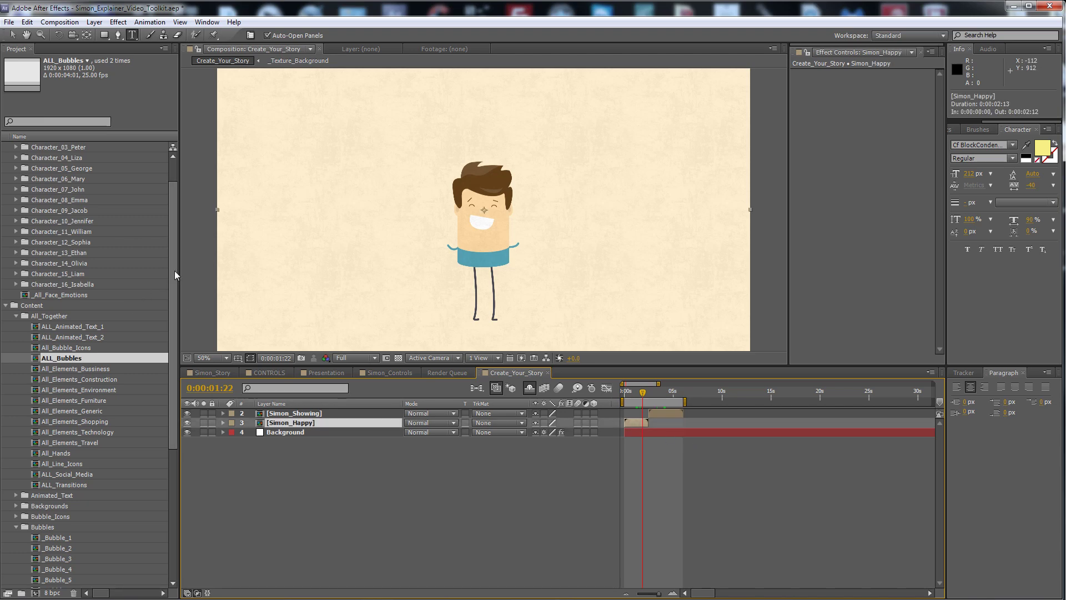
scroll(161, 250, "up", 3)
left_click(16, 169)
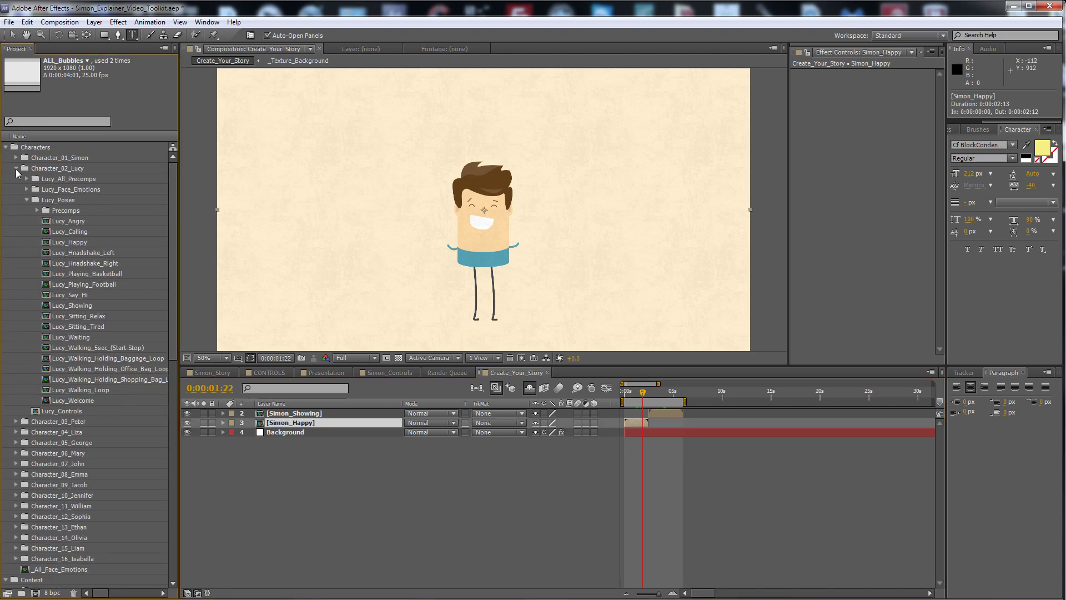
left_click(27, 200)
double_click(63, 210)
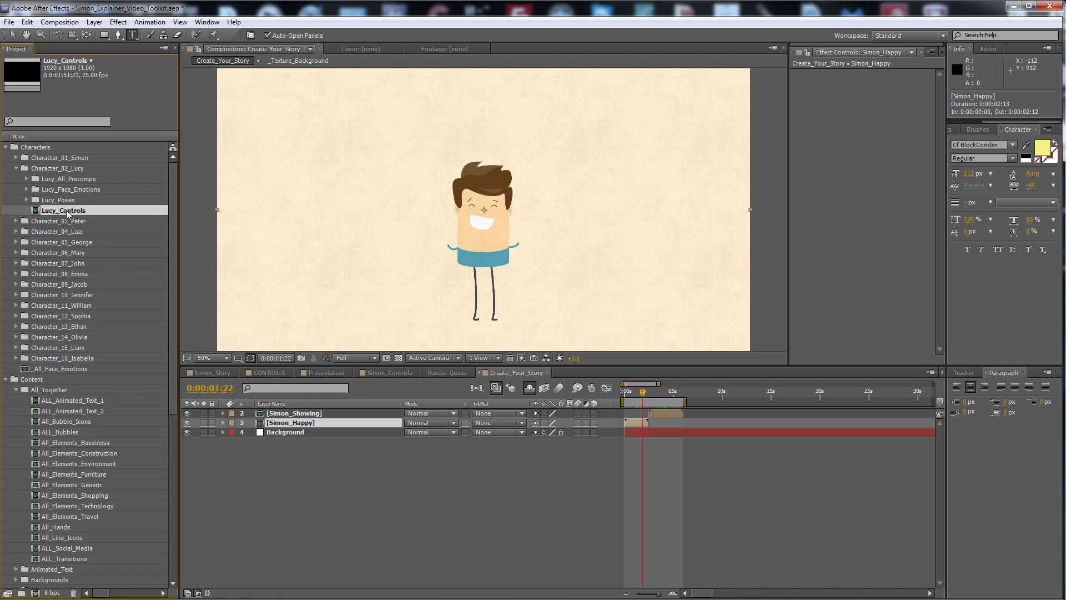
left_click(705, 413)
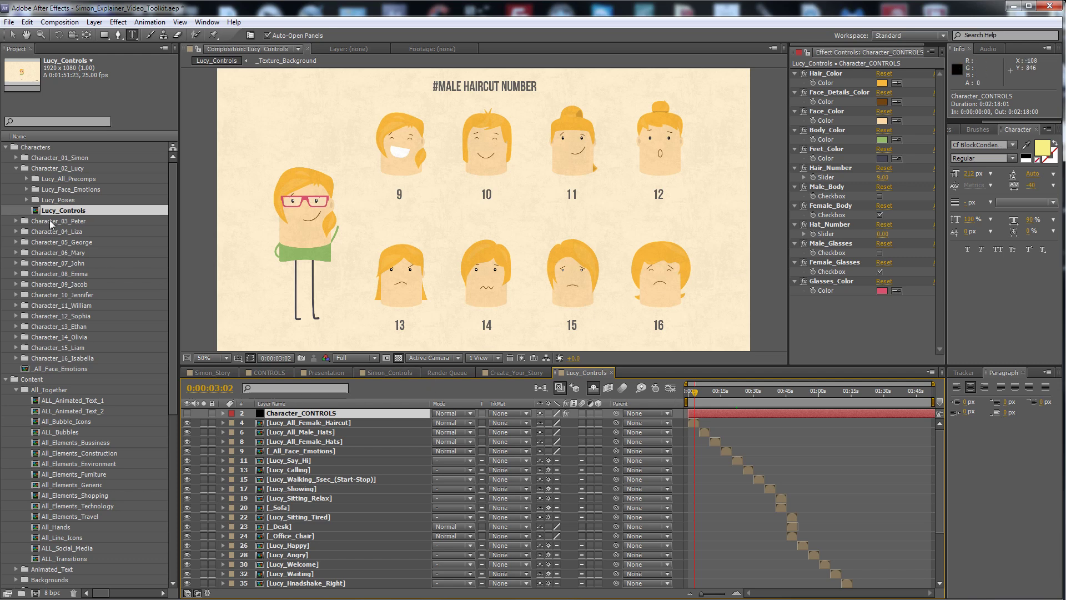
Collapse the Lucy folder, review the Lucy_All_Female_Haircut and Character_CONTROLS layers, and return to the Create_Your_Story composition
left_click(32, 170)
left_click(17, 169)
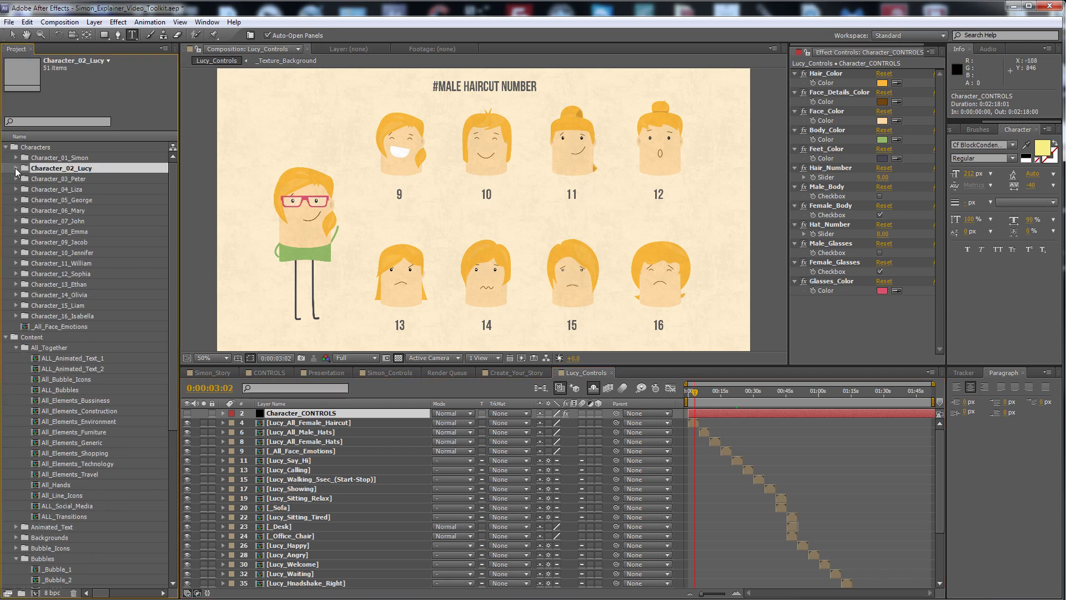
left_click(65, 179)
left_click(696, 424)
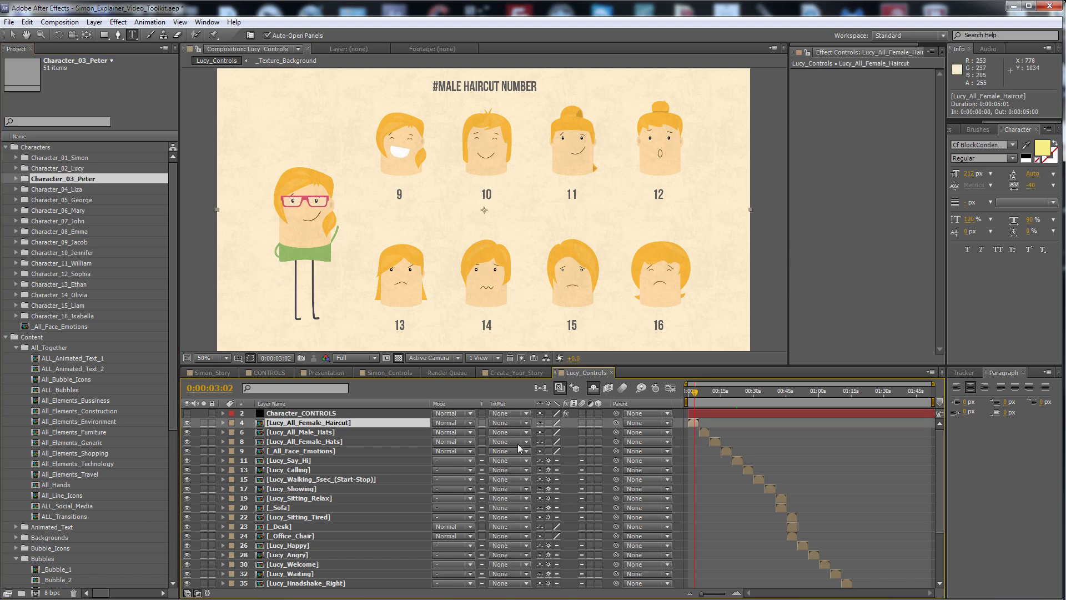
left_click(724, 415)
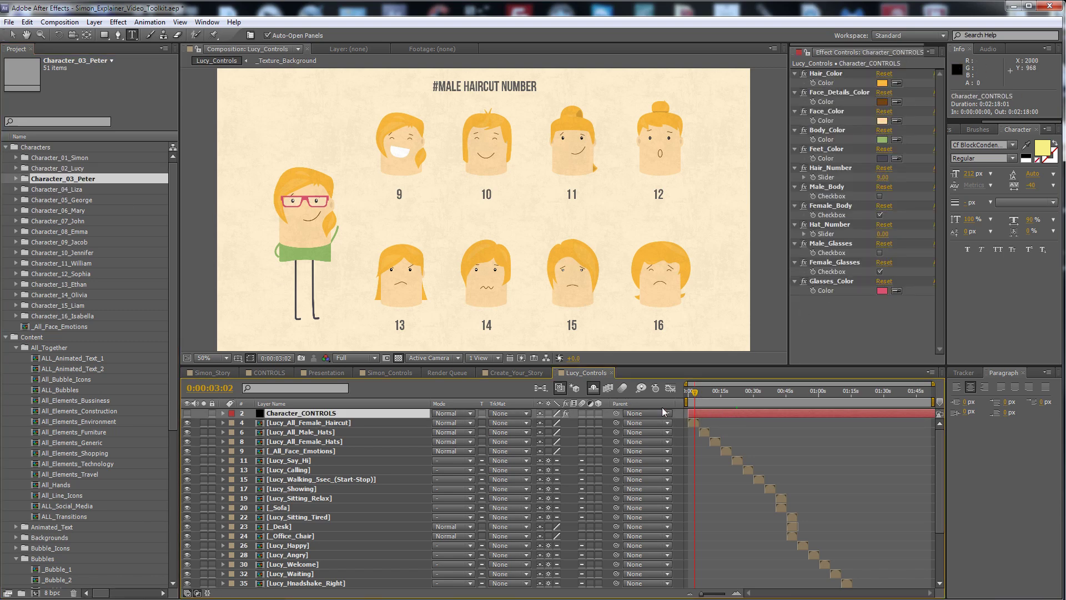
left_click(522, 373)
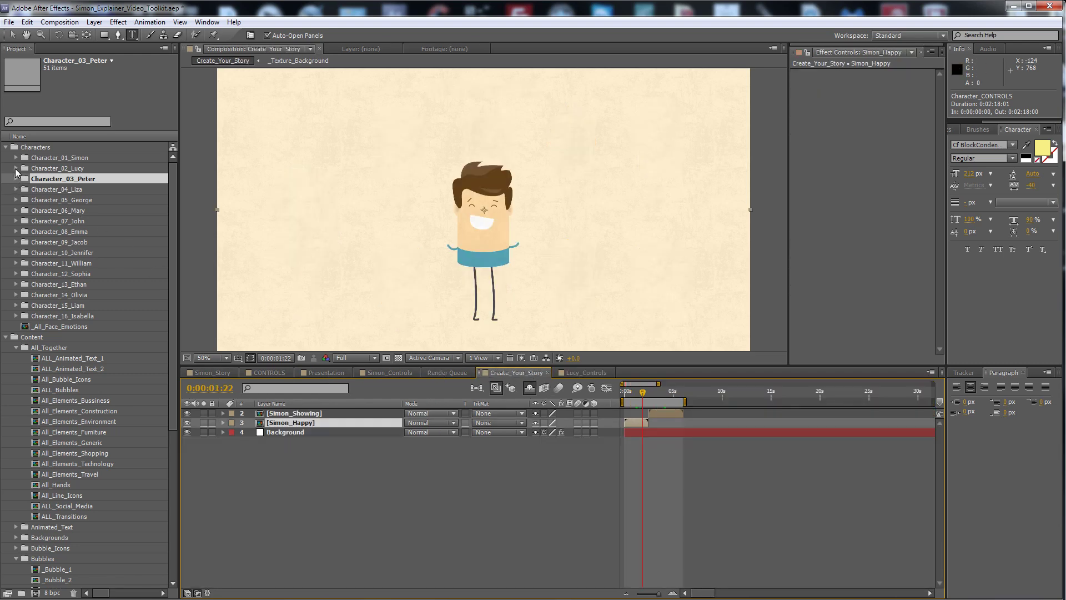
Add the Lucy_Say_Hi pose from the Lucy_Poses folder to Create_Your_Story, directly above the Simon_Happy layer
left_click(16, 169)
left_click(26, 200)
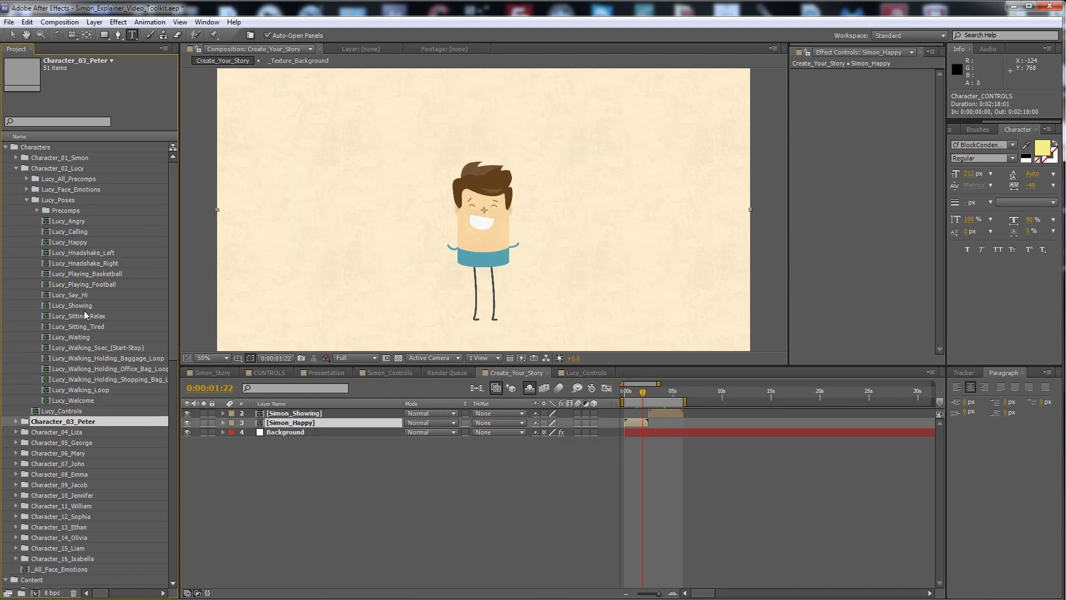
left_click_drag(72, 295, 488, 428)
Move Lucy to the right of Simon at about 1282, 540 and trim the Lucy_Say_Hi layer to end at 0:00:02:14
left_click(13, 35)
left_click_drag(547, 249, 636, 214)
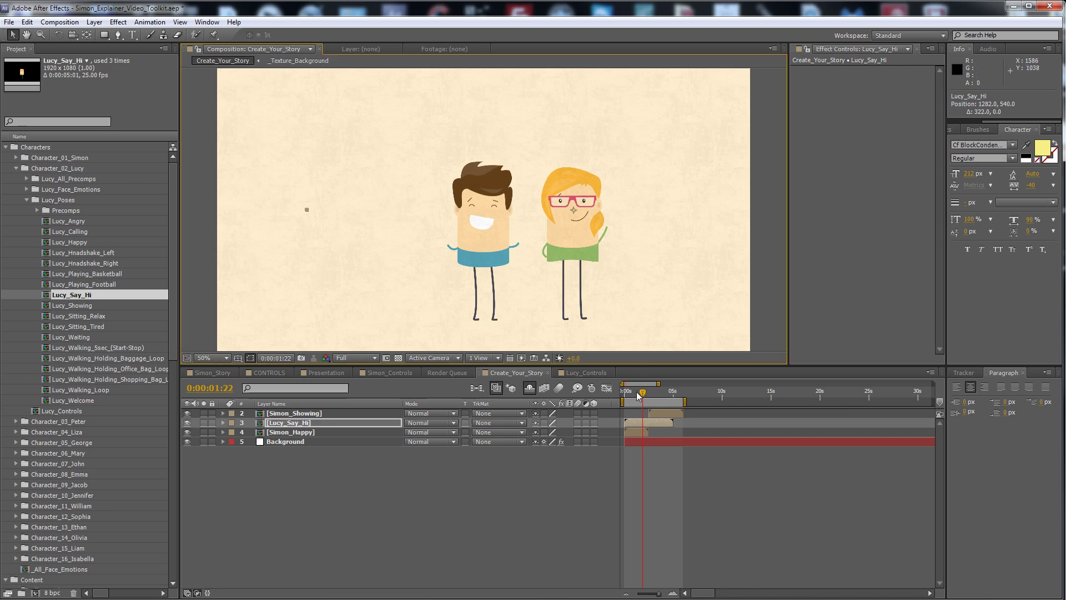
left_click_drag(628, 401, 656, 433)
left_click(678, 482)
Return to Simon_Story, scrub to 0:00:03:05, reveal the _City layer's source in the project and select the _Home background
left_click(213, 372)
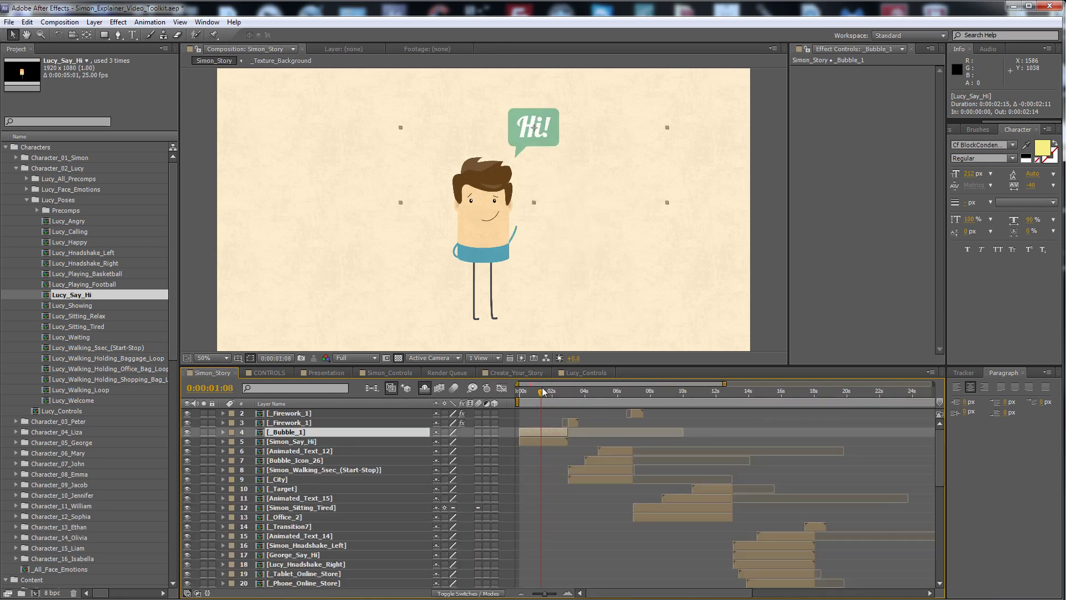
left_click_drag(558, 394, 572, 394)
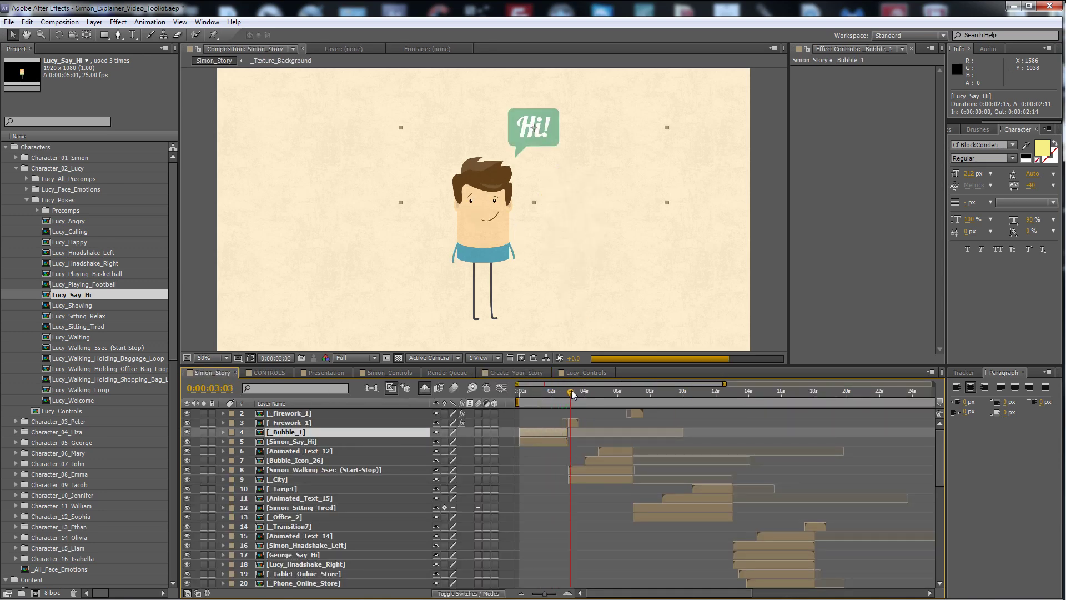
left_click(587, 479)
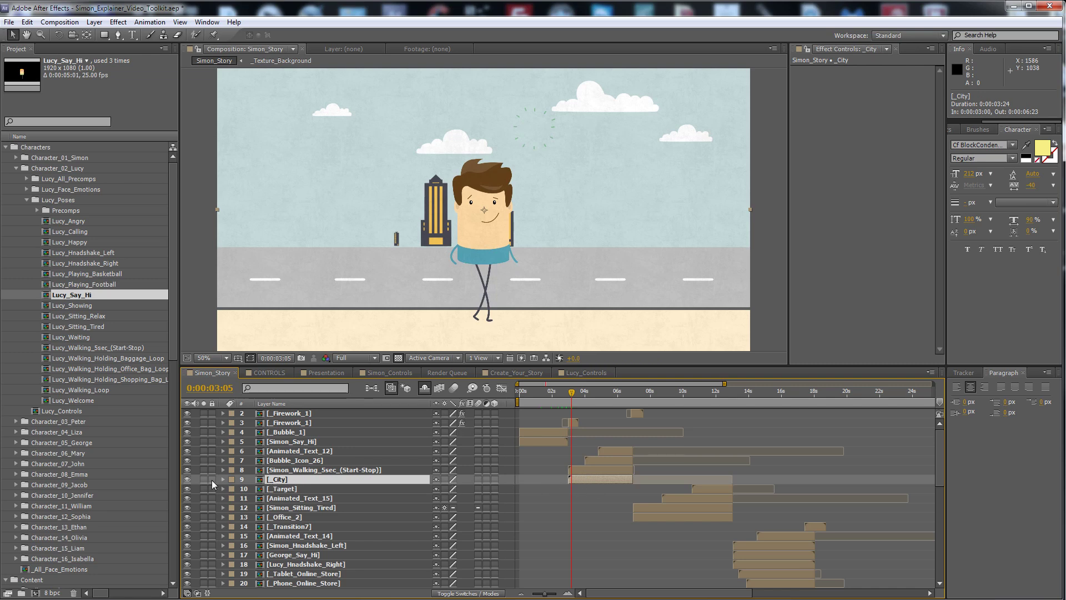
right_click(271, 479)
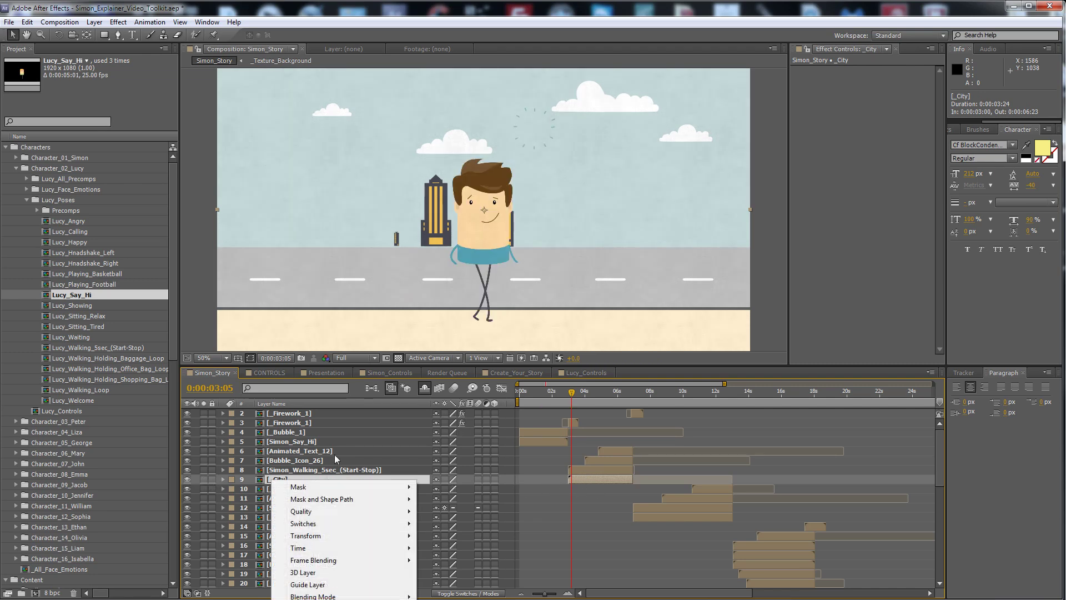
left_click(327, 599)
scroll(139, 426, "down", 6)
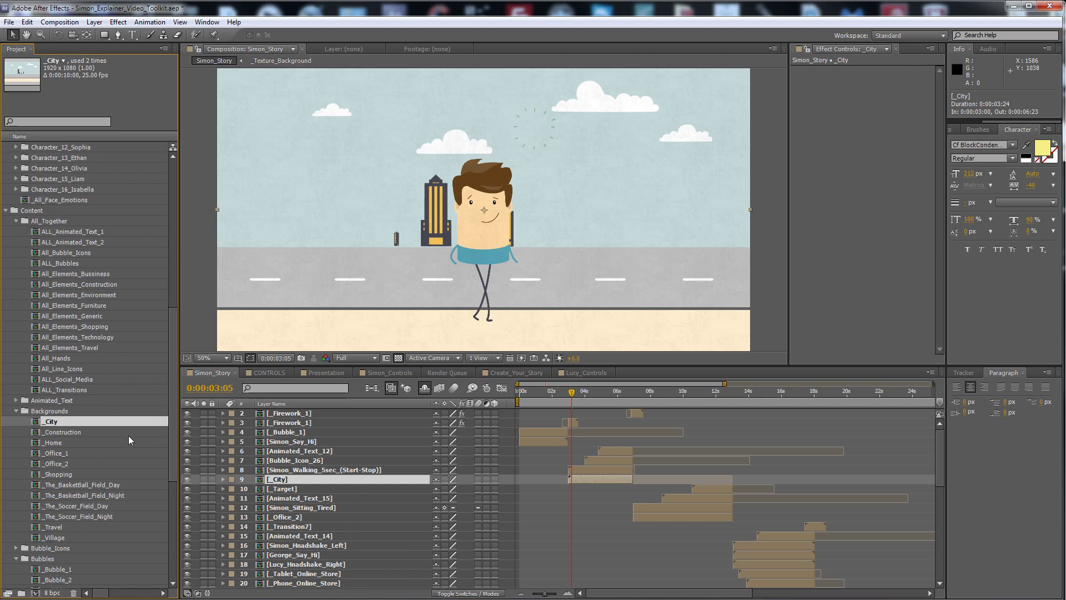
left_click(65, 401)
left_click(55, 411)
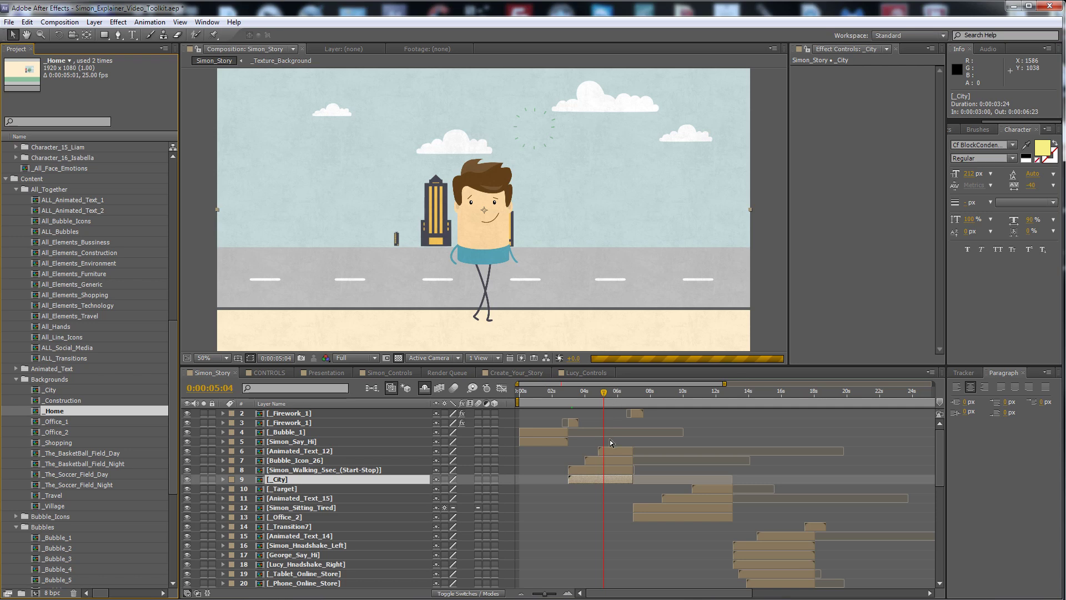
View the city scene at 0:00:05:15 and the office scene at 0:00:10:06, selecting the _Office_2 background layer
left_click(612, 392)
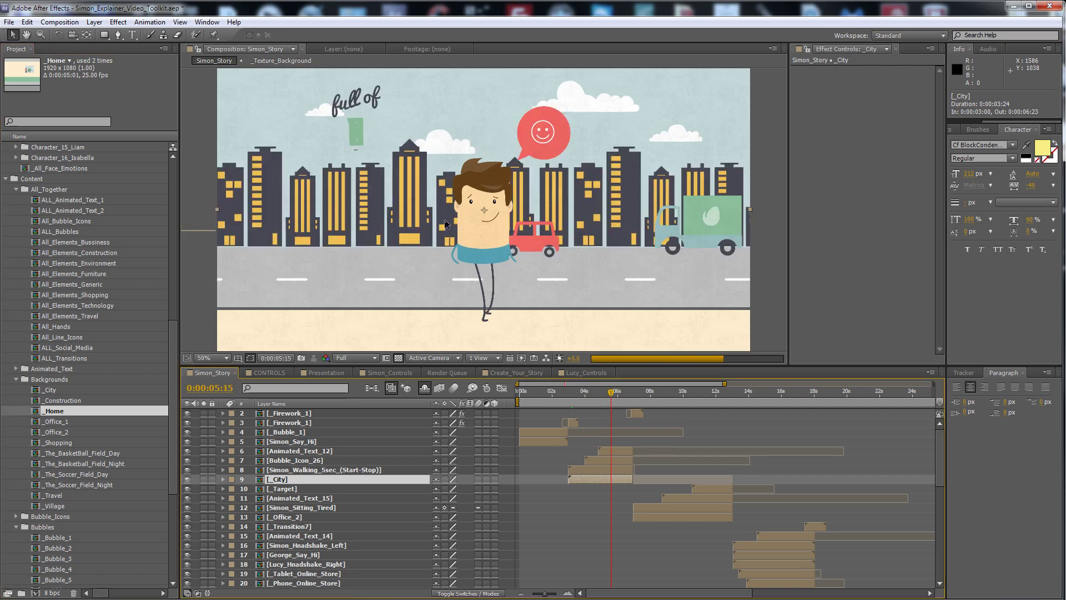
left_click(687, 392)
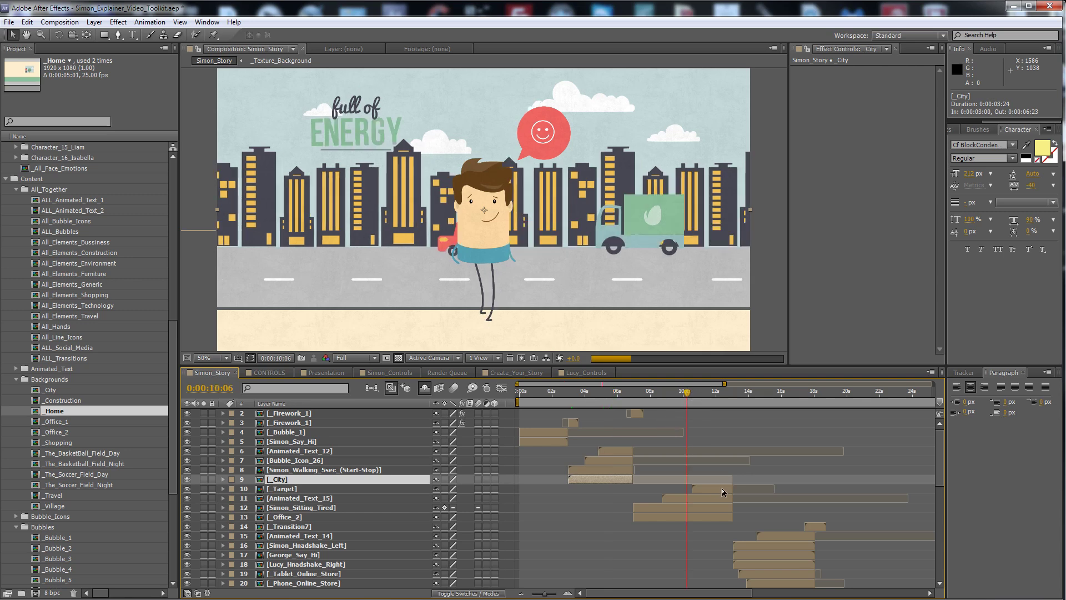
left_click(696, 520)
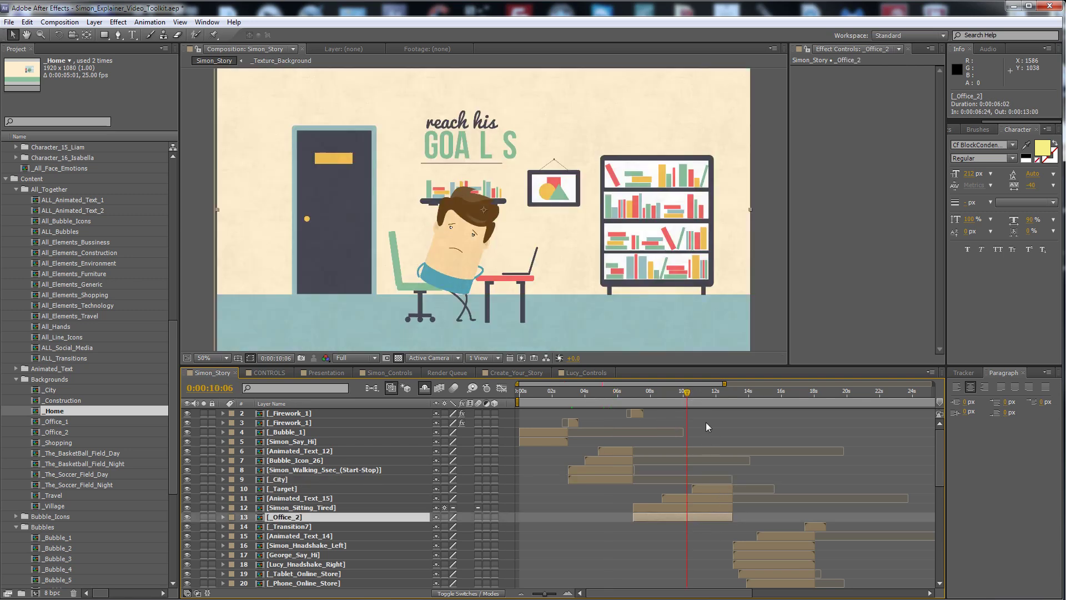
key("minus")
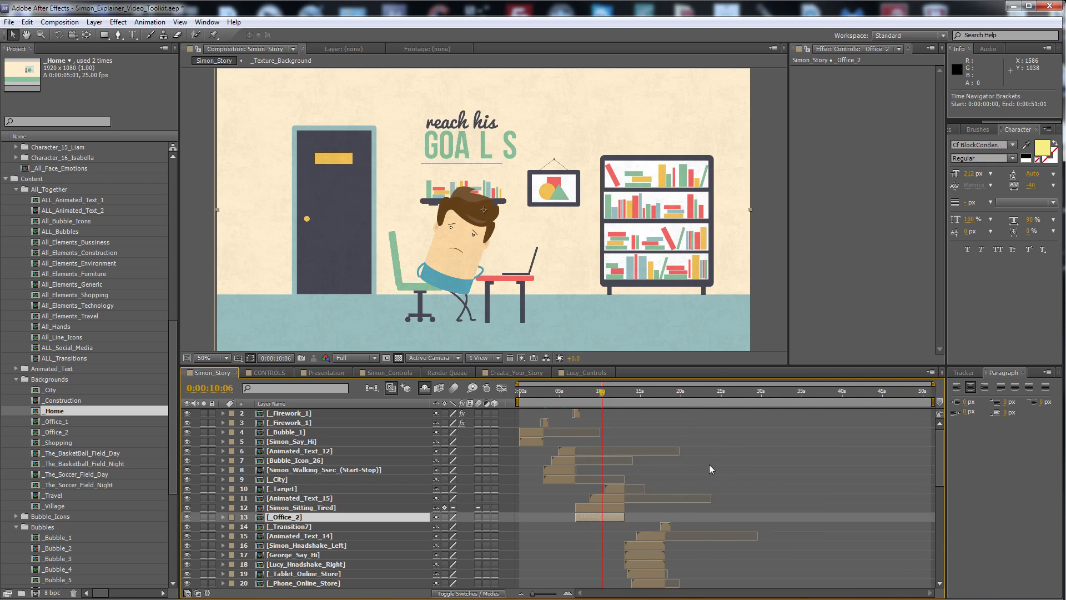
Review the Simon_Story scenes at 0:00:15:24, 0:00:25:00, 0:00:33:18 and 0:00:38:01, selecting the Animated_Text_14 layer
scroll(710, 468, "down", 4)
scroll(668, 430, "up", 1)
left_click(648, 393)
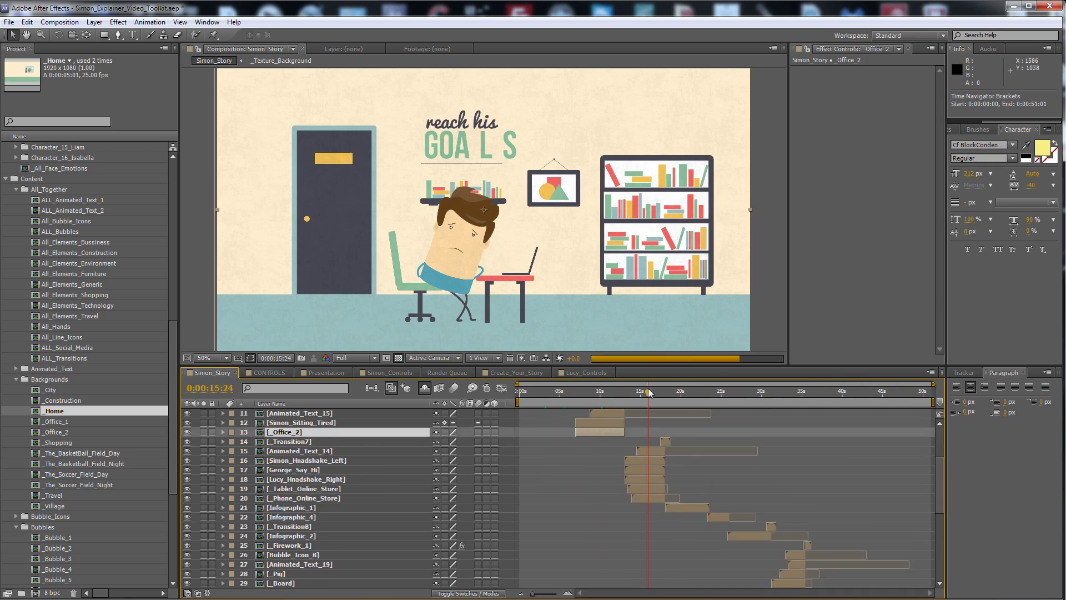
left_click(649, 452)
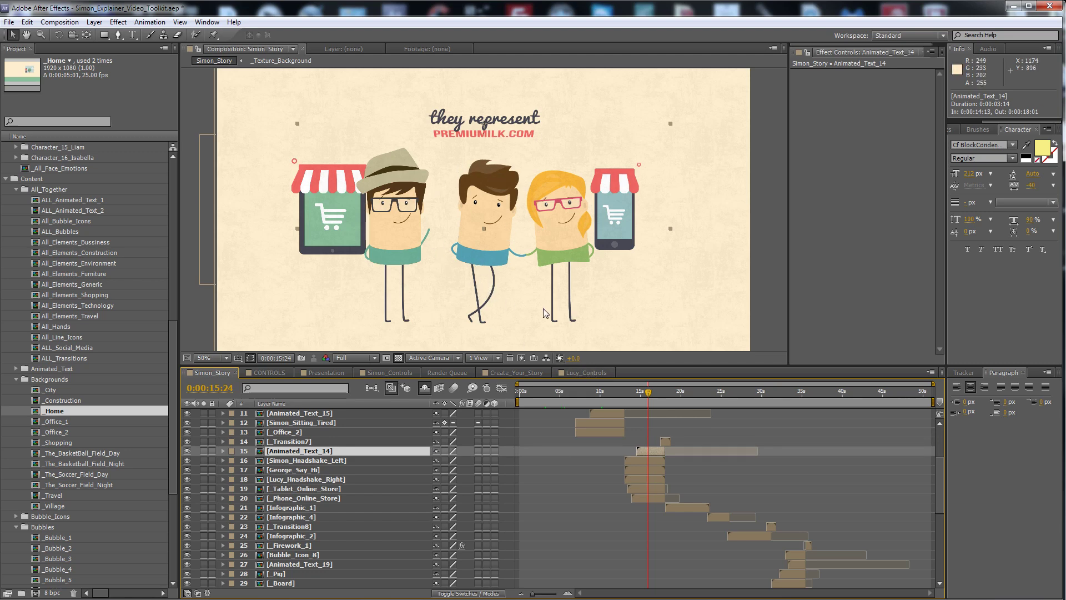
left_click_drag(659, 395, 724, 394)
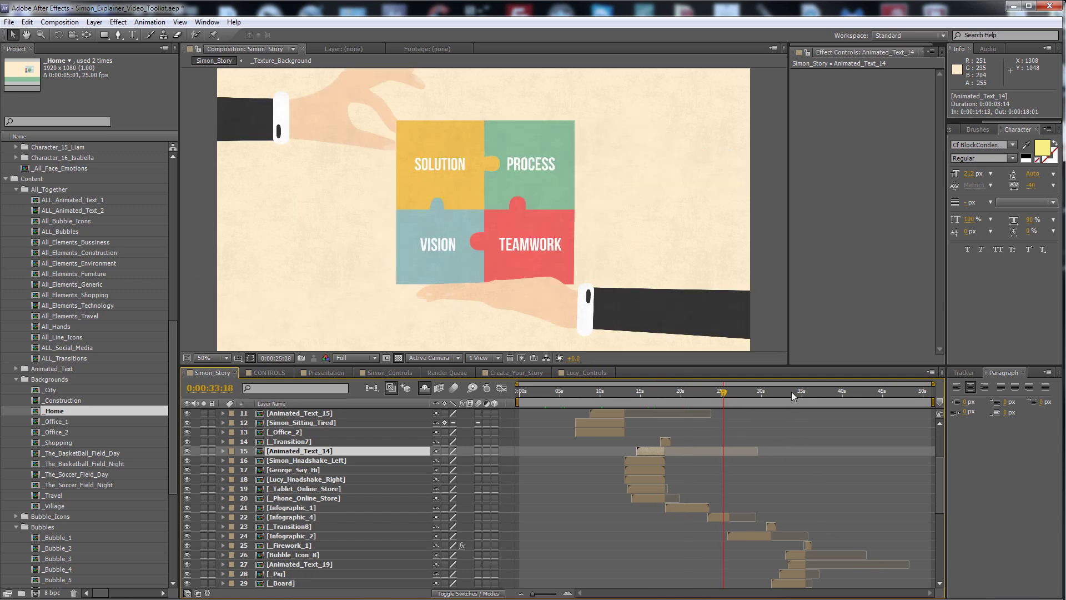
left_click(792, 391)
scroll(841, 443, "down", 3)
left_click_drag(793, 394, 800, 396)
left_click(827, 391)
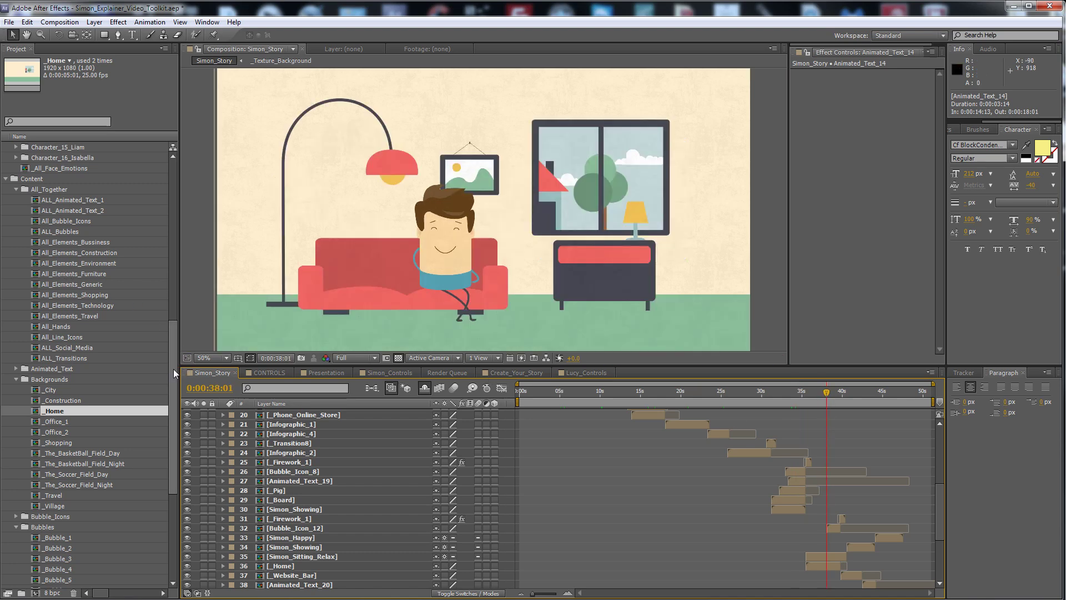
Collapse the Content folder and view the male and female hat charts in Lucy_Controls at 0:00:06:22 and 0:00:11:12
scroll(138, 378, "up", 10)
left_click(6, 527)
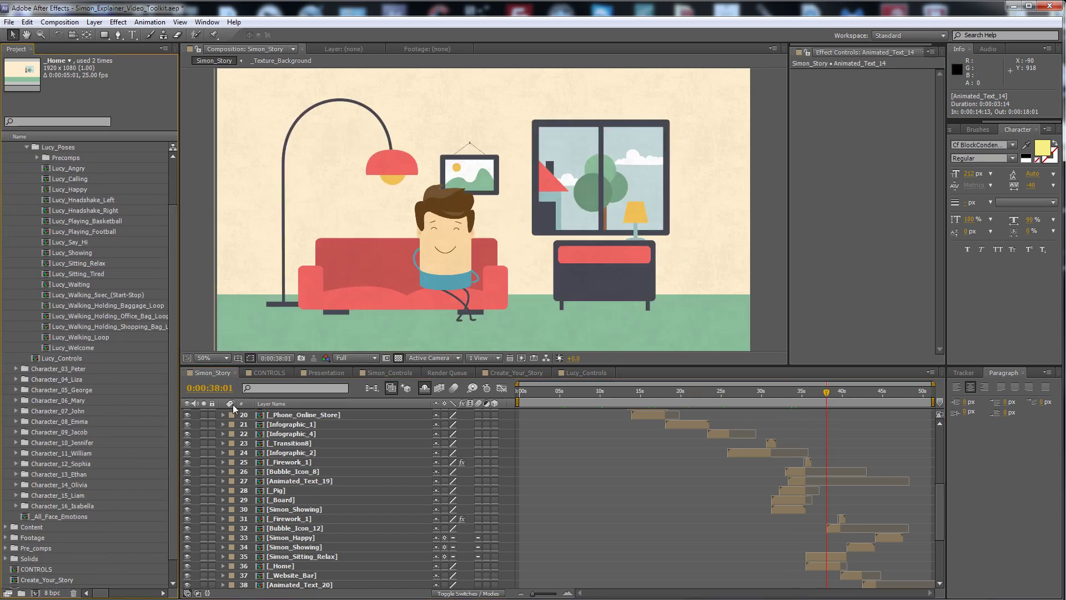
left_click(579, 372)
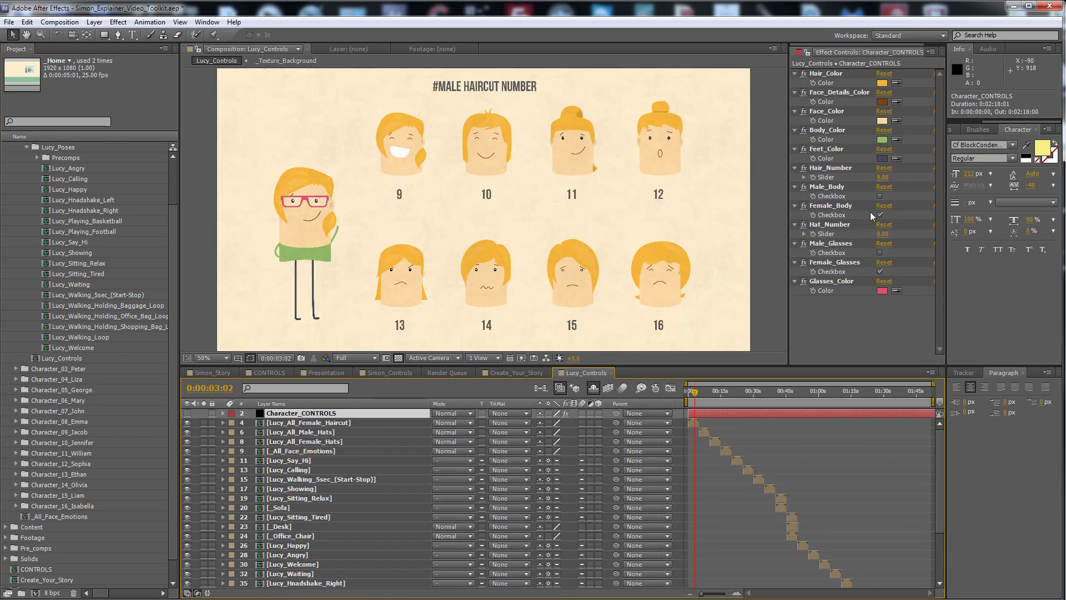
left_click(705, 391)
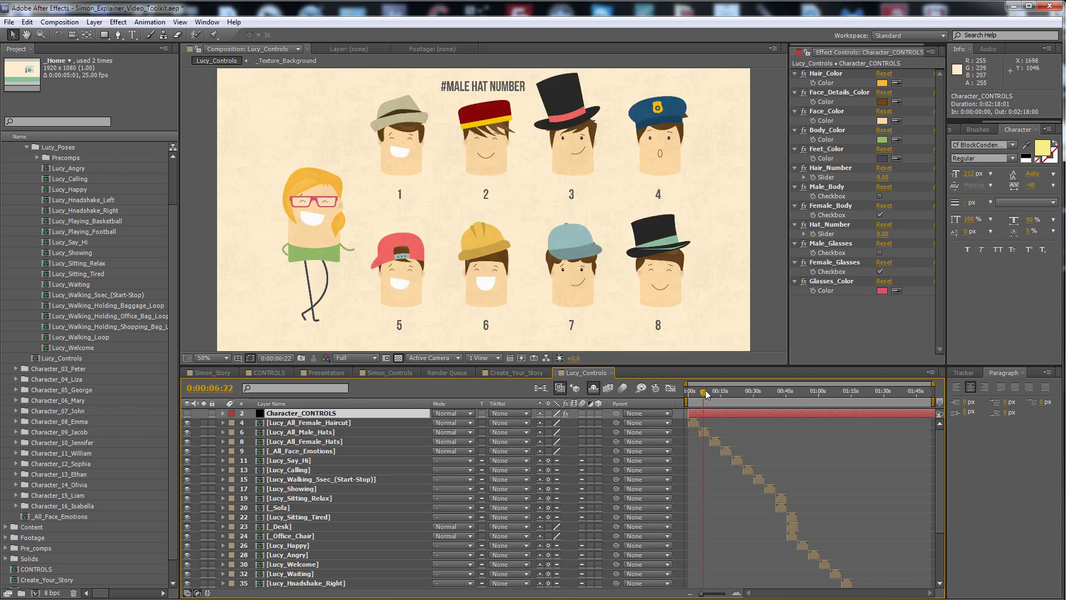
left_click(715, 393)
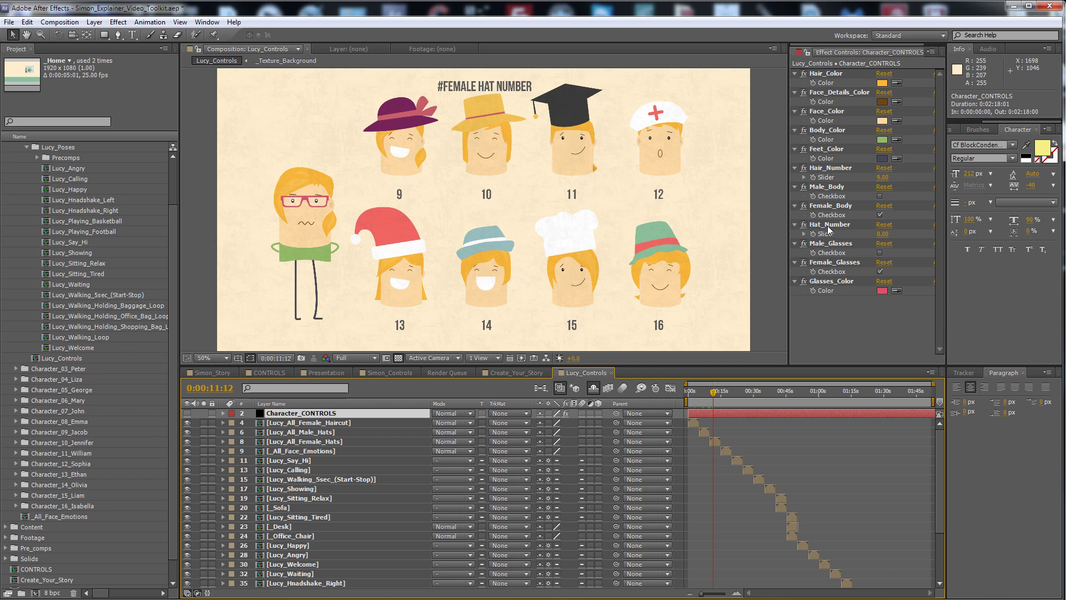
Try hat number 14 on Lucy and set Hat_Number back to 0
left_click(829, 226)
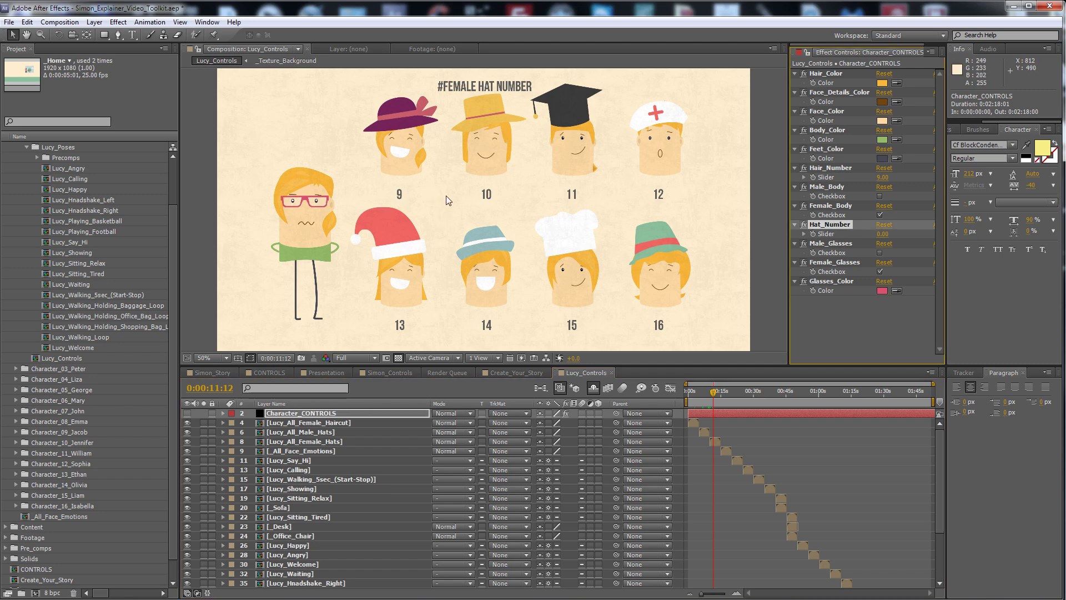
left_click(884, 234)
type("14")
key("Return")
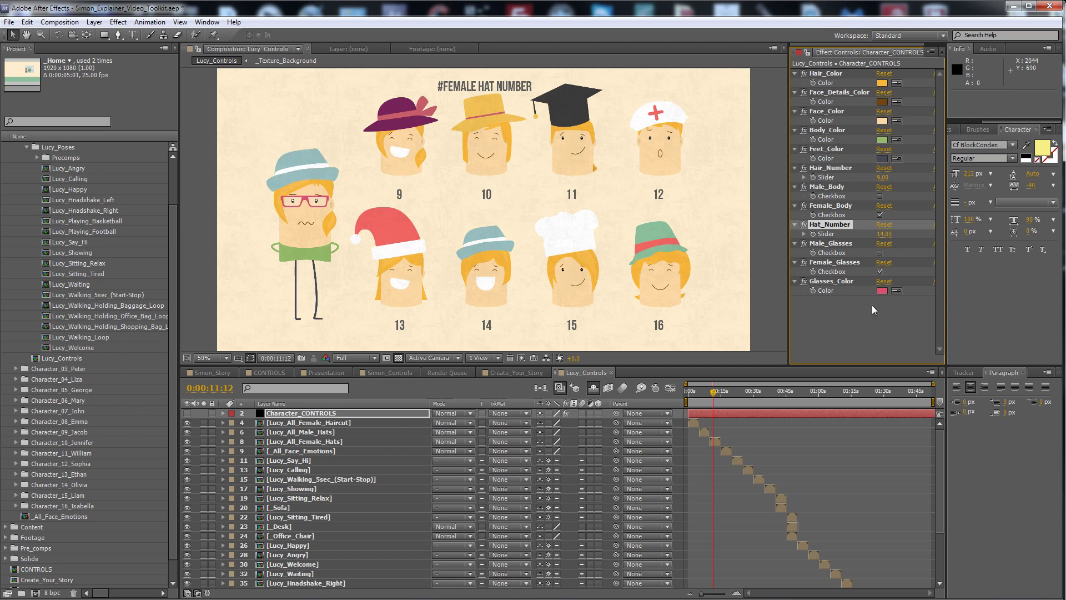
left_click(885, 234)
type("0")
key("Return")
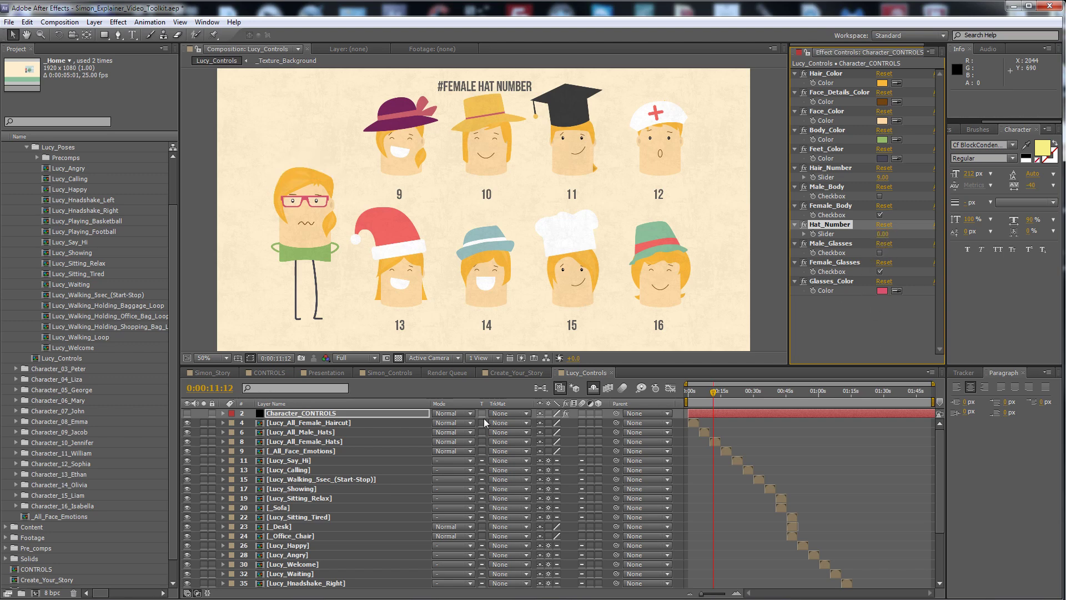
Close Lucy_Controls, look through Create_Your_Story, Simon_Controls and Presentation, and view the CONTROLS composition at 0:01:28:21
left_click(612, 373)
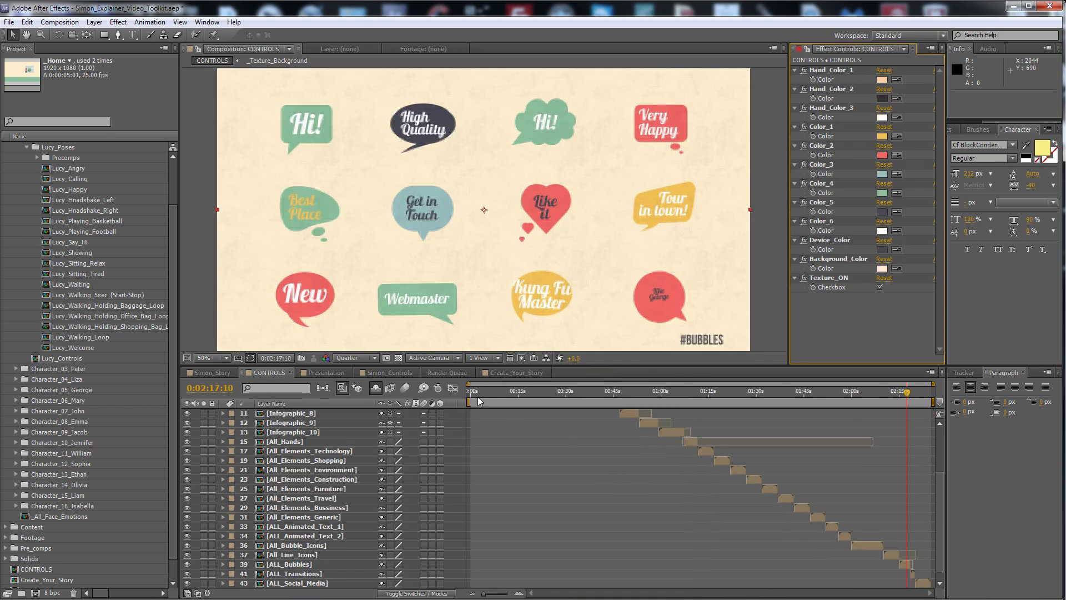
left_click(515, 376)
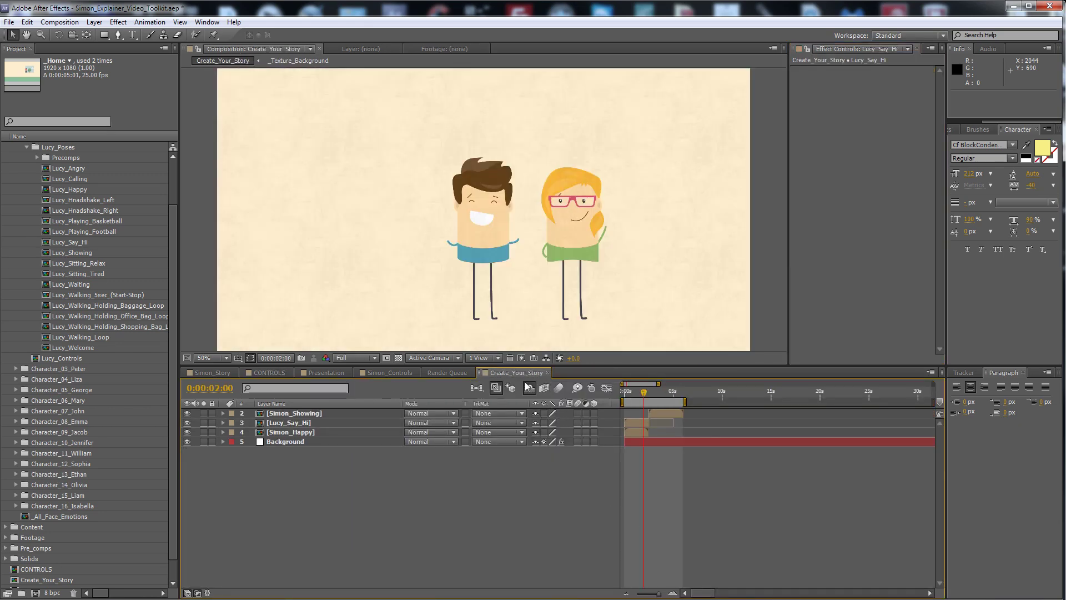
left_click(409, 376)
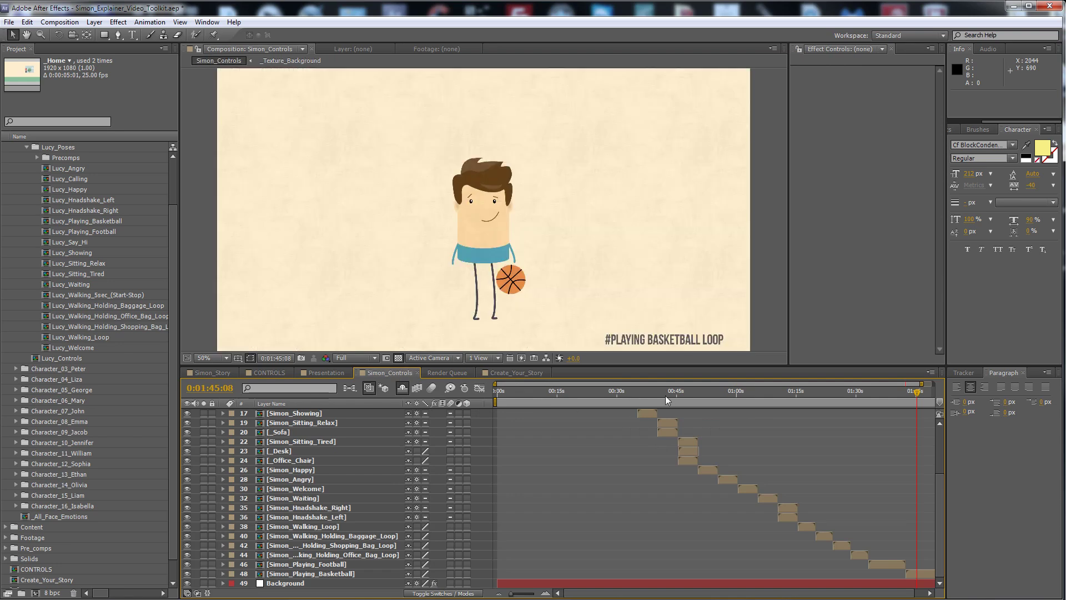
left_click(666, 395)
left_click(328, 375)
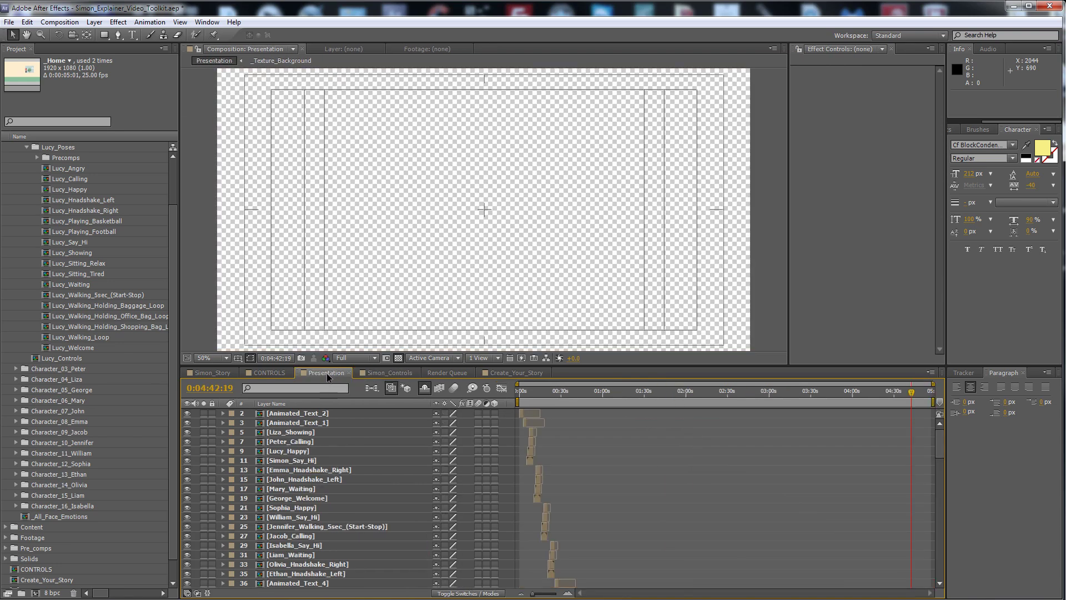
left_click(273, 374)
left_click(752, 393)
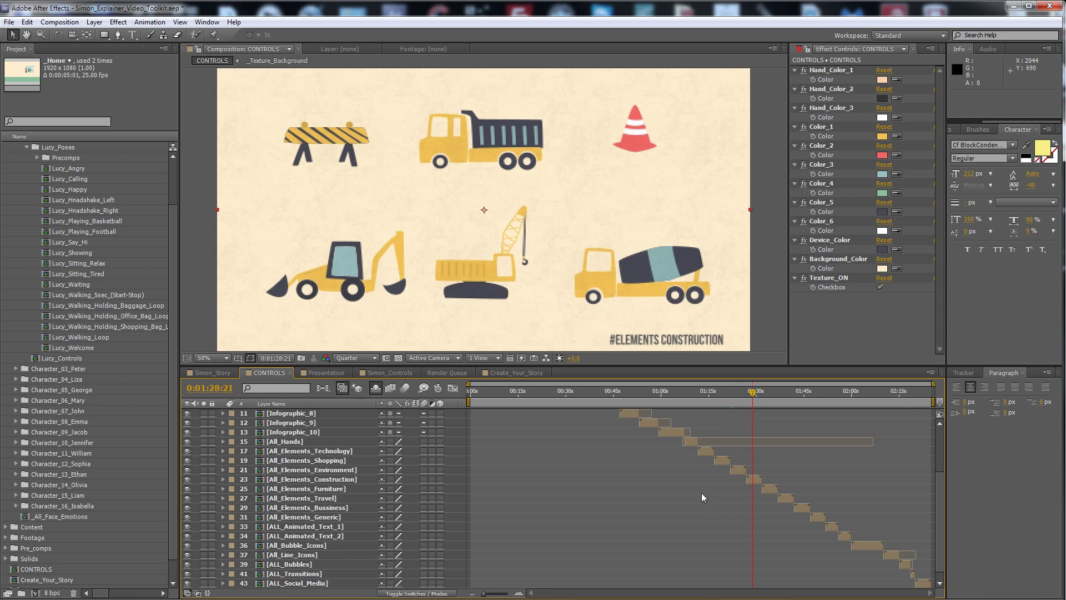
Open the All_Elements_Construction composition and reveal the _Construction_Truck_1 layer's source in the project
right_click(757, 481)
double_click(757, 481)
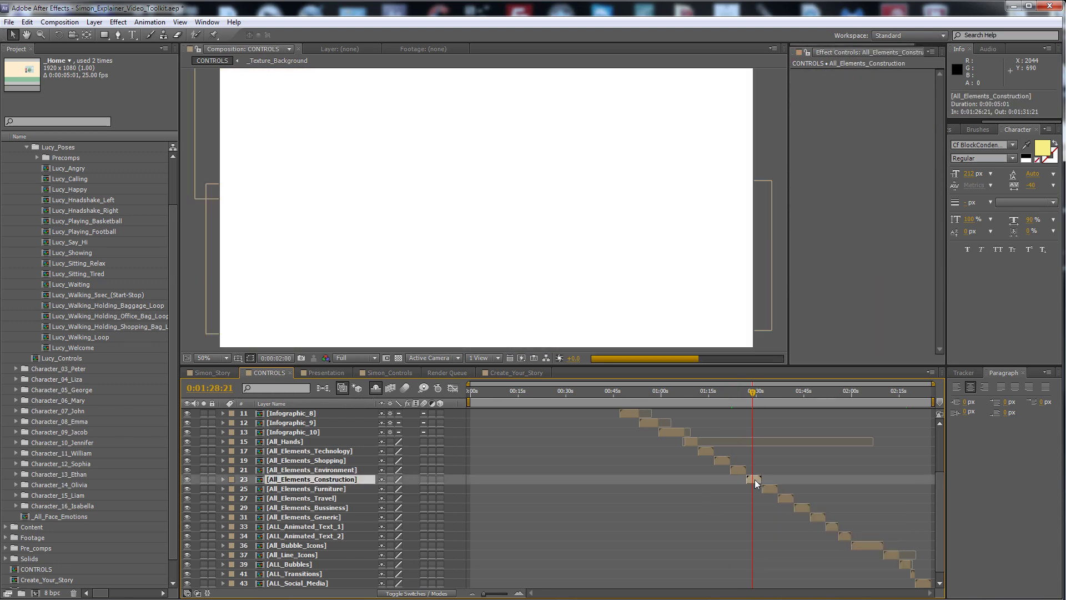
key("KP_Enter")
right_click(329, 461)
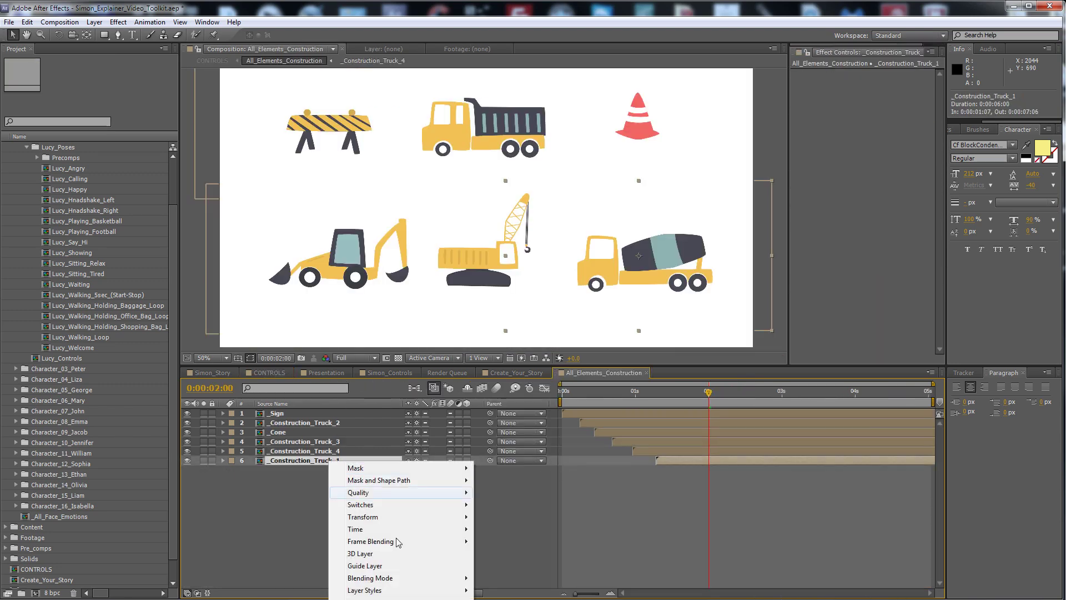
left_click(388, 598)
Collapse the All_Together, Backgrounds, Bubbles and Construction folders in the project
left_click_drag(175, 365, 171, 277)
left_click(16, 337)
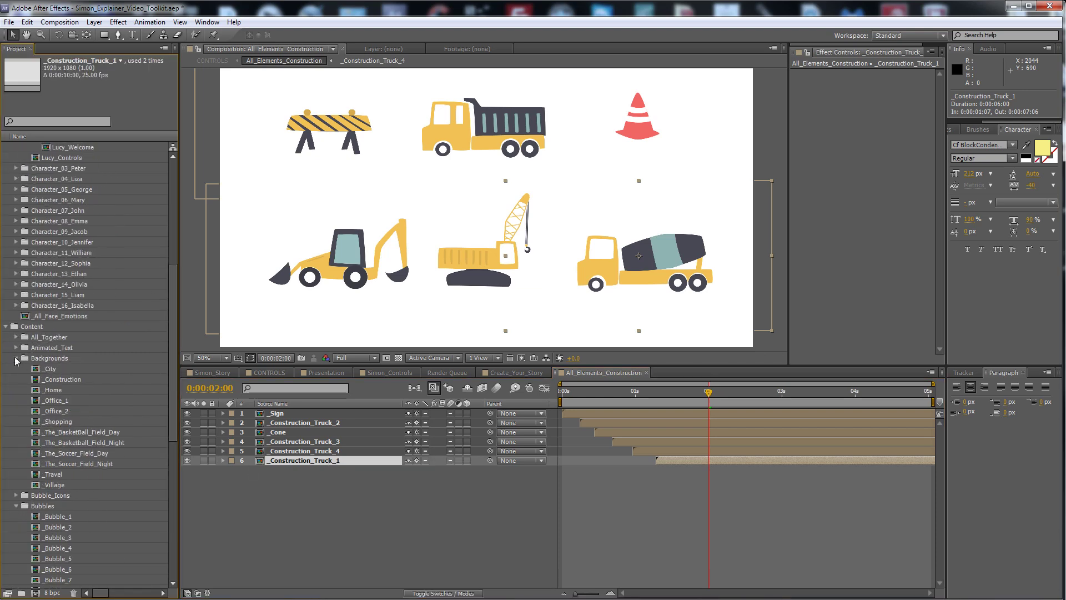
left_click(17, 358)
left_click(17, 380)
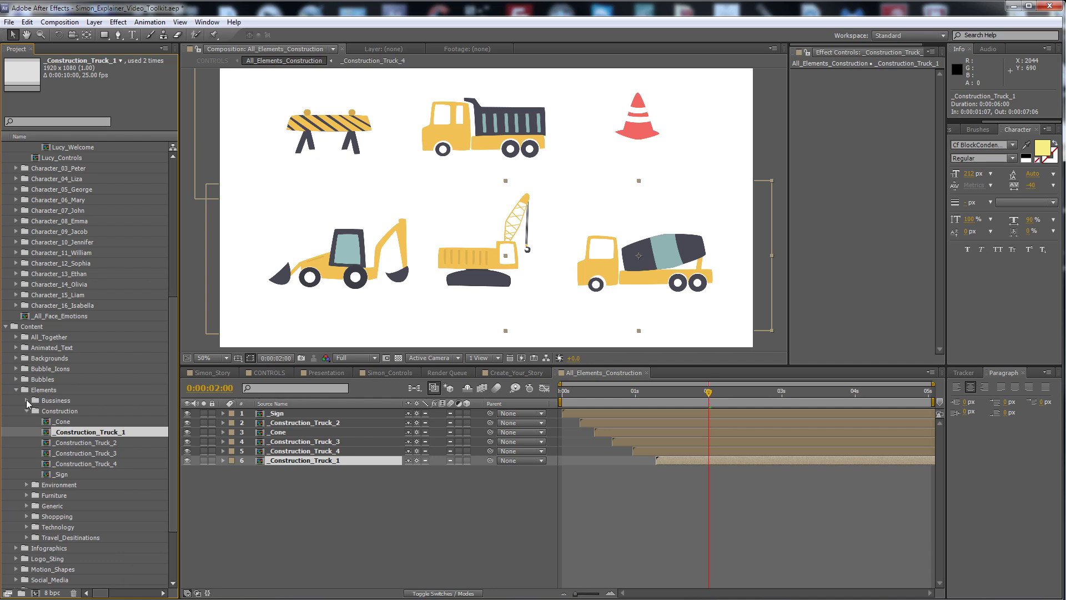
left_click(26, 411)
Look through the Bussiness, Construction and Environment folders under Elements and expand the Furniture folder
left_click(46, 390)
left_click(61, 401)
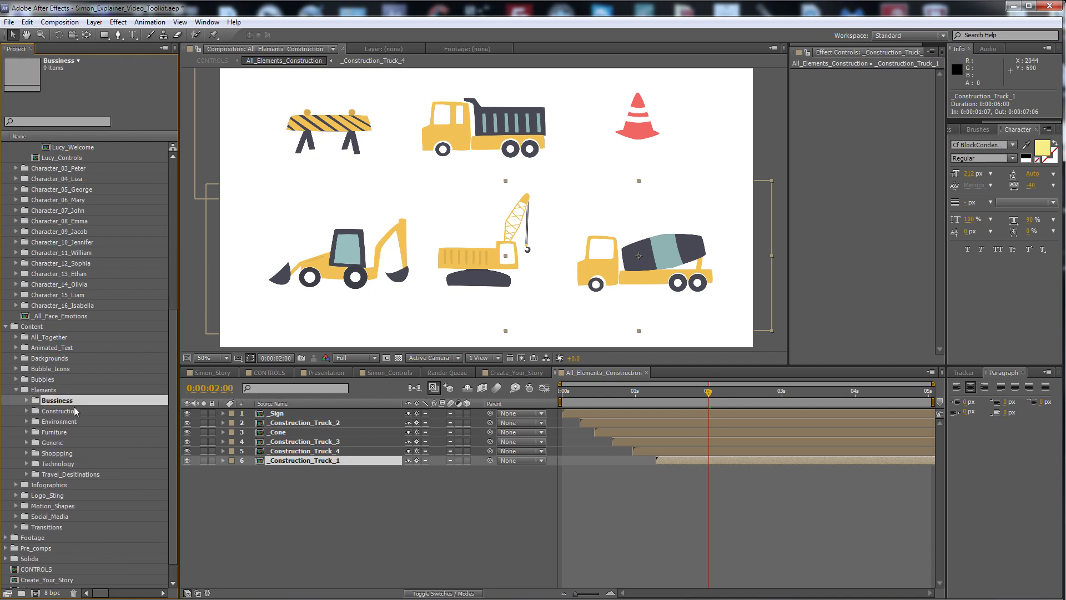
left_click(64, 412)
left_click(27, 411)
left_click(27, 411)
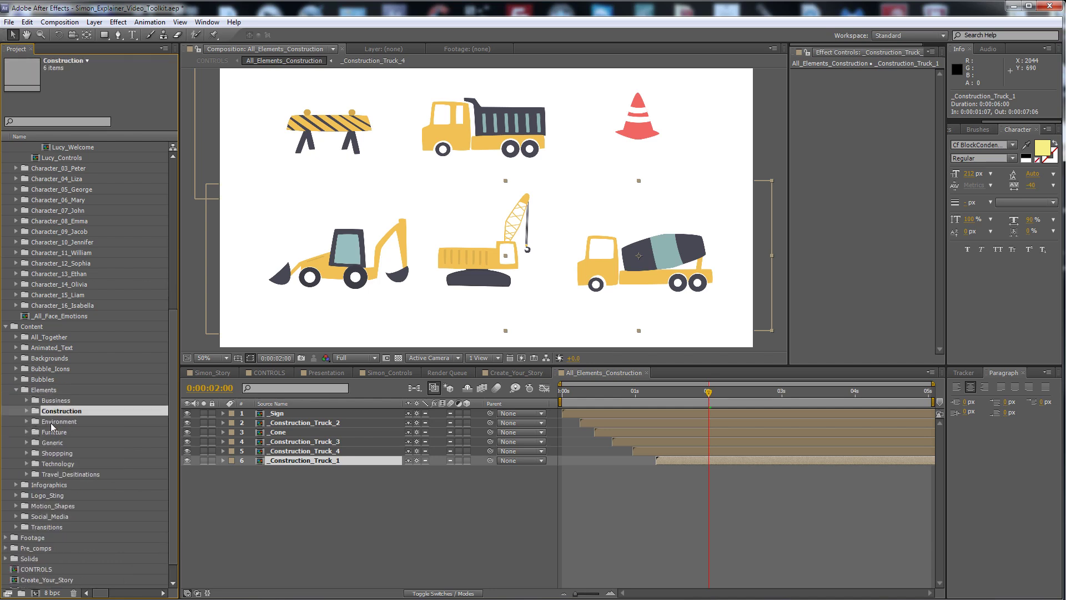
left_click(51, 423)
left_click(52, 432)
left_click(25, 432)
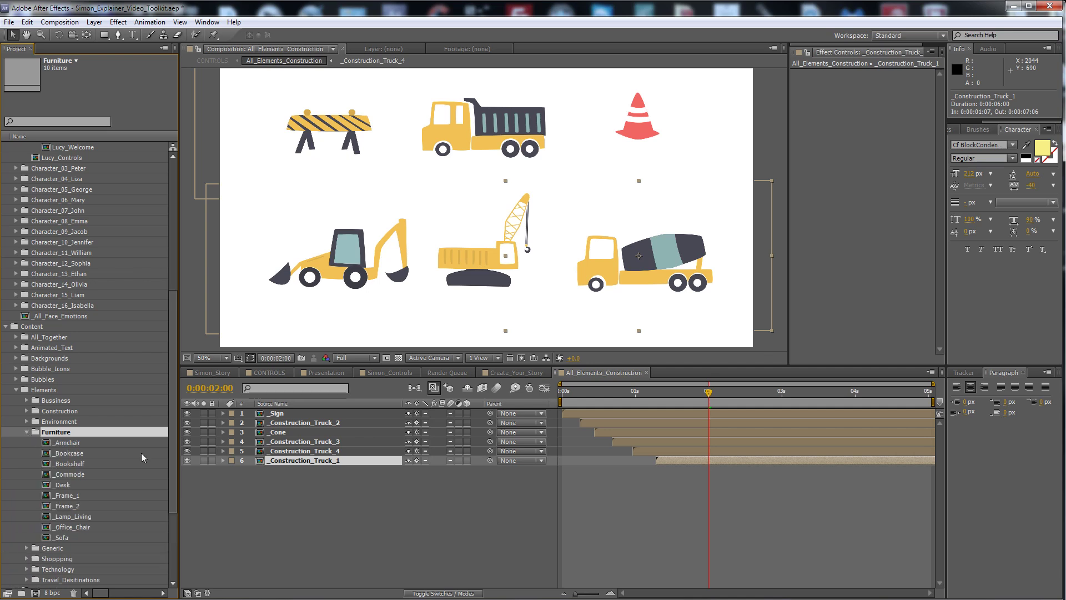
Return to Create_Your_Story by way of CONTROLS and extend the work area to about 11 seconds
left_click(267, 372)
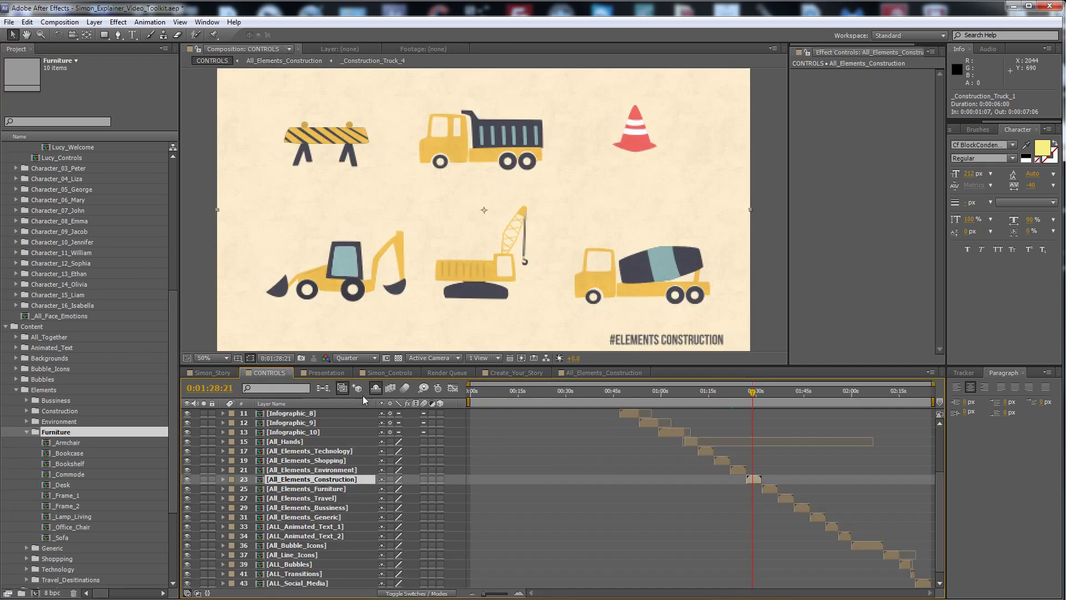
left_click(512, 375)
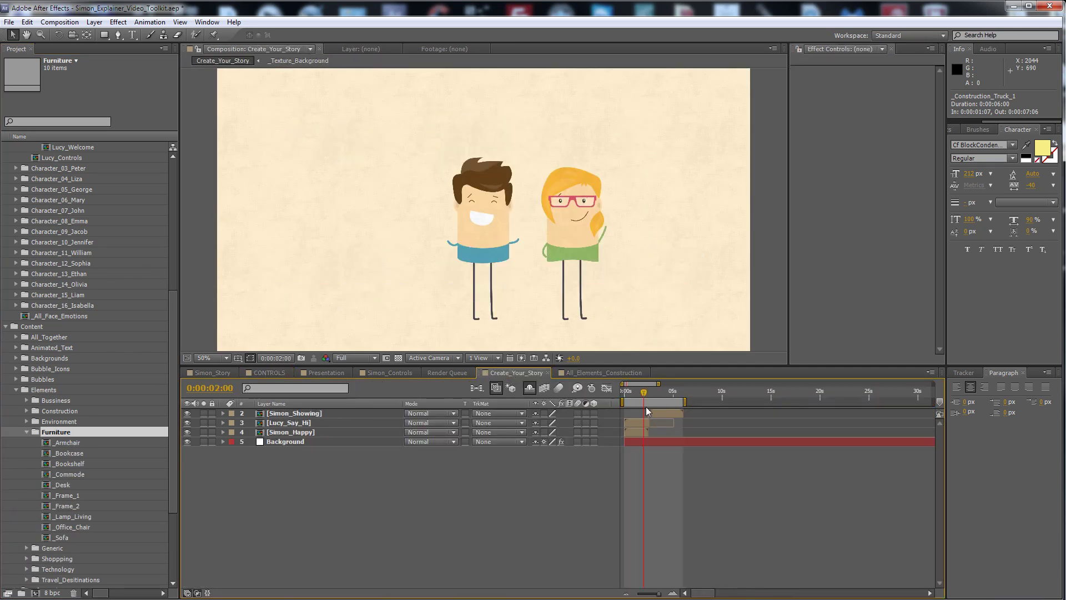
left_click_drag(671, 392, 731, 401)
Duplicate the Simon_Showing layer, move the copy to start at 0:00:06:04 and view it at 0:00:07:22
left_click(668, 412)
key("ctrl+d")
left_click_drag(670, 420, 707, 421)
left_click(701, 393)
Locate the duplicated layer's source in the project and replace it with the Simon_Sitting_Relax pose
right_click(702, 422)
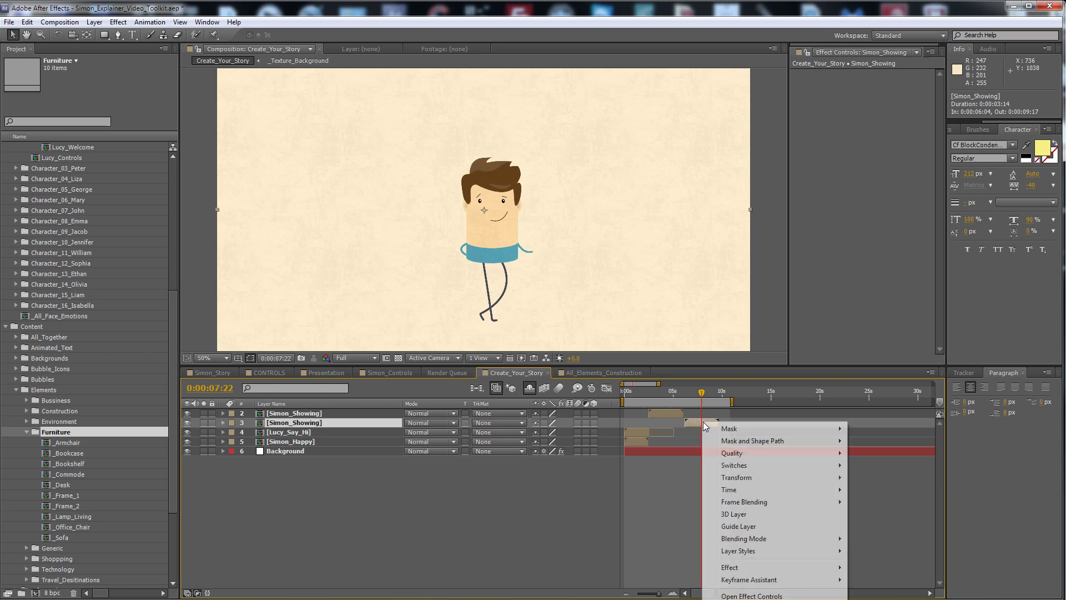
left_click(762, 599)
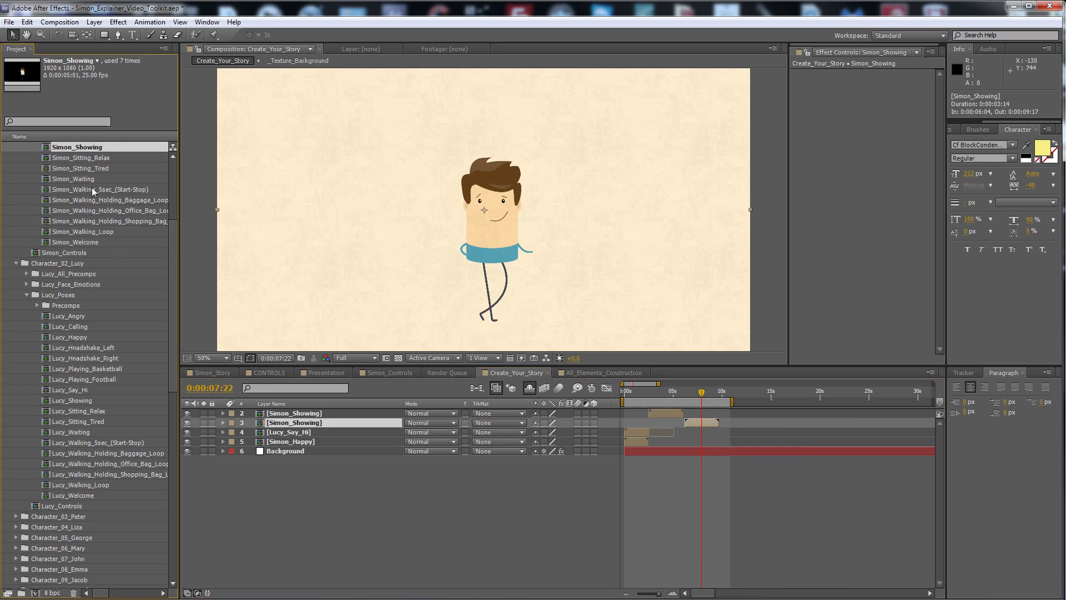
scroll(102, 210, "up", 3)
left_click_drag(95, 257, 746, 428)
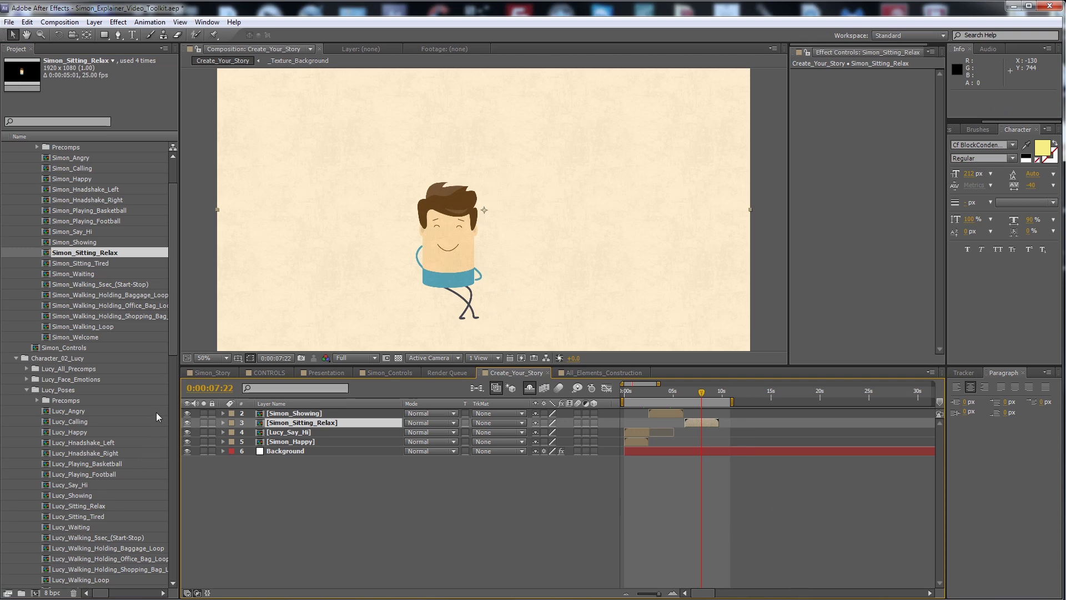
Add _Armchair from the Furniture folder directly below the Simon_Sitting_Relax layer and shift it in time to match the sitting pose
left_click_drag(175, 335, 178, 541)
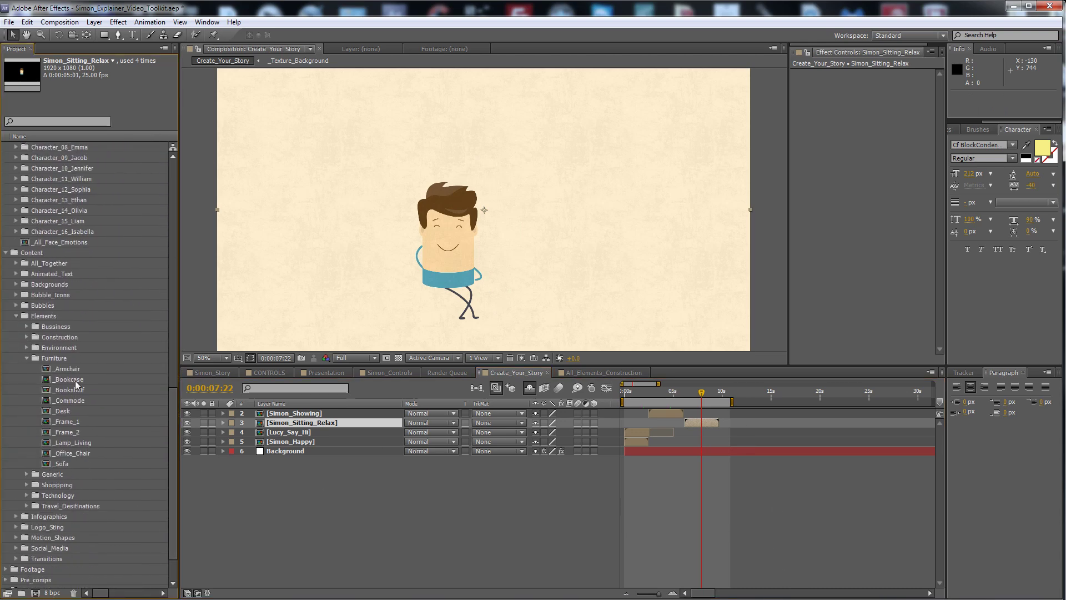
left_click_drag(68, 370, 489, 429)
left_click_drag(484, 298, 493, 302)
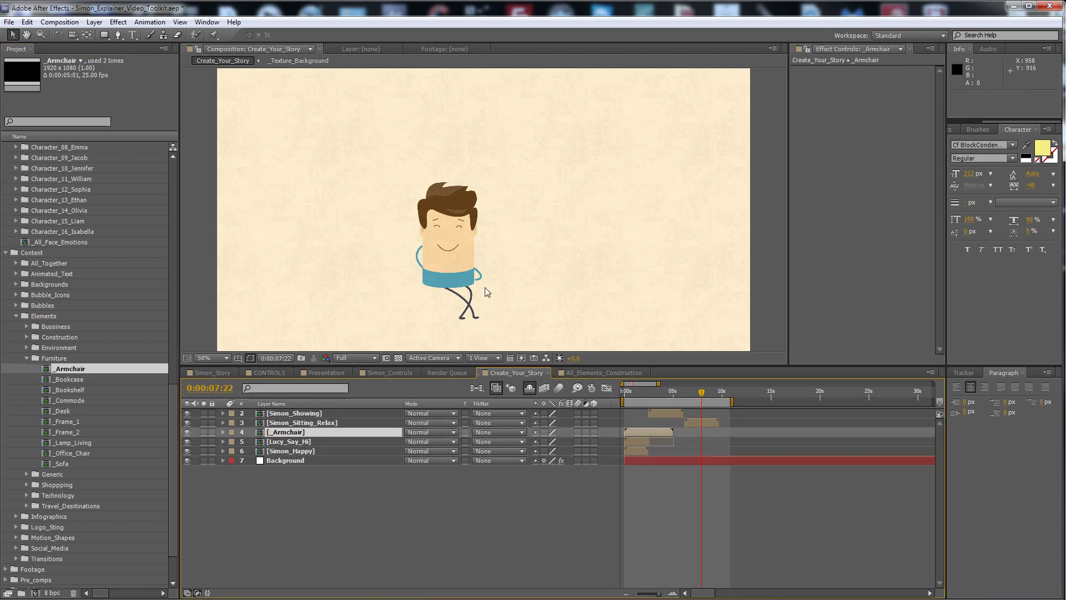
left_click_drag(636, 432, 694, 432)
Place the armchair behind the sitting Simon at 834, 732 and scale it to 111%
left_click_drag(517, 243, 482, 296)
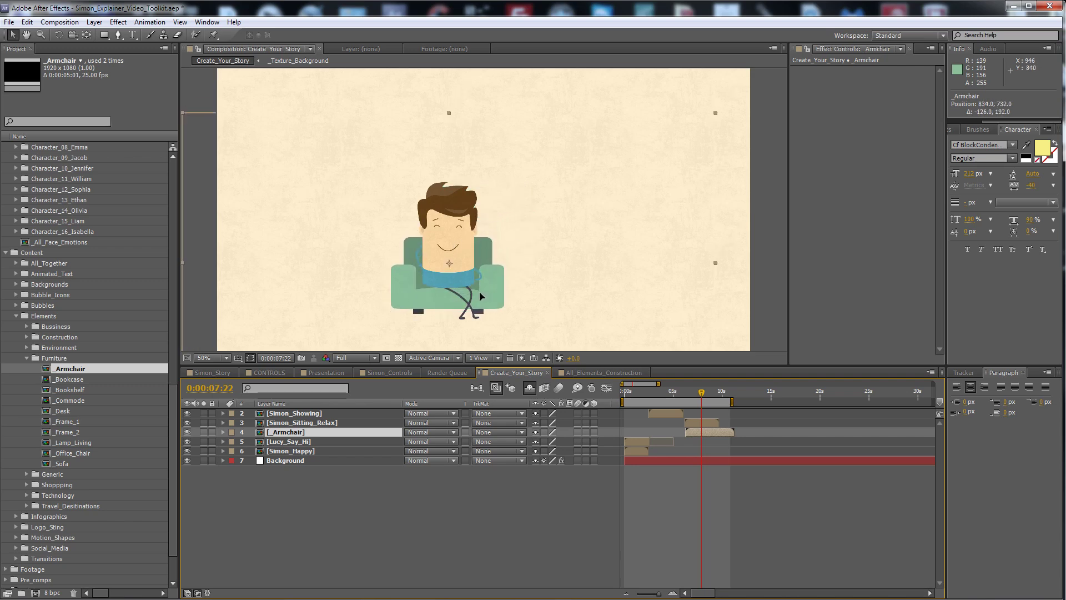
key("s")
mouse_move(549, 442)
left_mouse_down()
mouse_move(563, 439)
mouse_move(545, 441)
left_mouse_up()
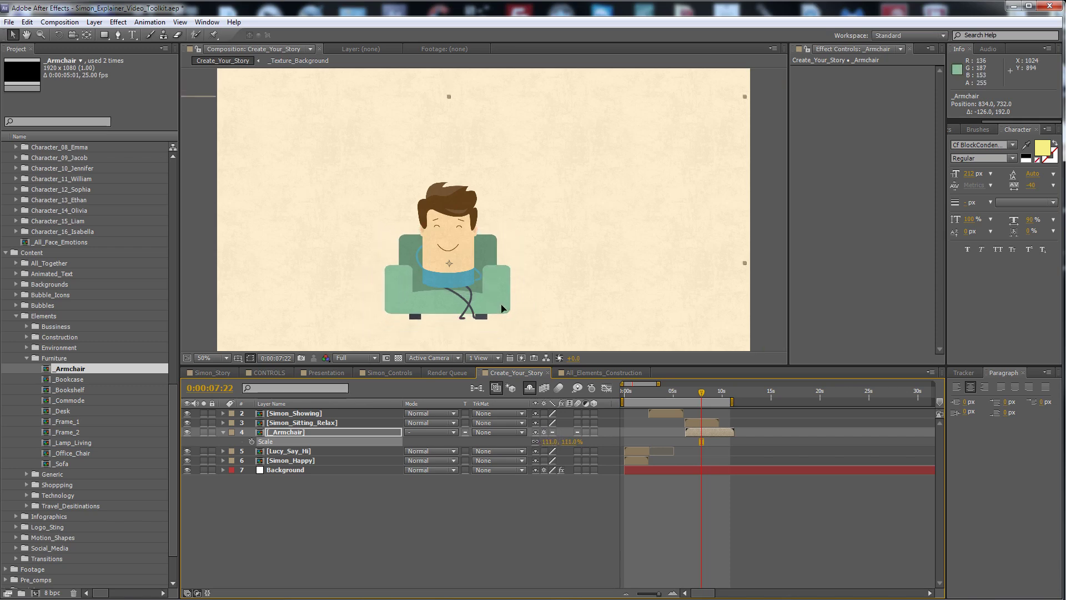
Align the start of the _Armchair layer with the Simon_Sitting_Relax layer at 0:00:06:04
left_click_drag(701, 392, 676, 395)
key("equal")
key("equal")
key("equal")
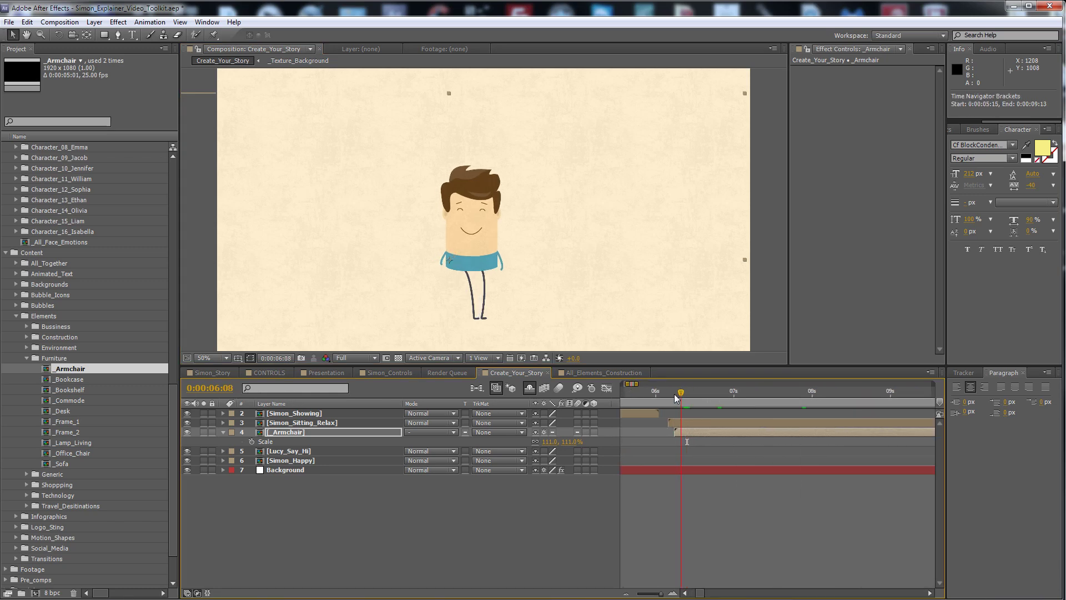
left_click_drag(695, 431, 689, 431)
Collapse the _Armchair layer's properties, view the scene at 0:00:08:12 and extend the work area to about 14 seconds
left_click_drag(688, 392, 743, 390)
key("minus")
key("minus")
left_click(767, 393)
left_click(321, 510)
left_click(289, 432)
left_click(221, 433)
left_click(223, 432)
left_click(268, 432)
mouse_move(778, 397)
left_mouse_down()
mouse_move(789, 396)
mouse_move(770, 396)
left_mouse_up()
left_click_drag(872, 405, 887, 401)
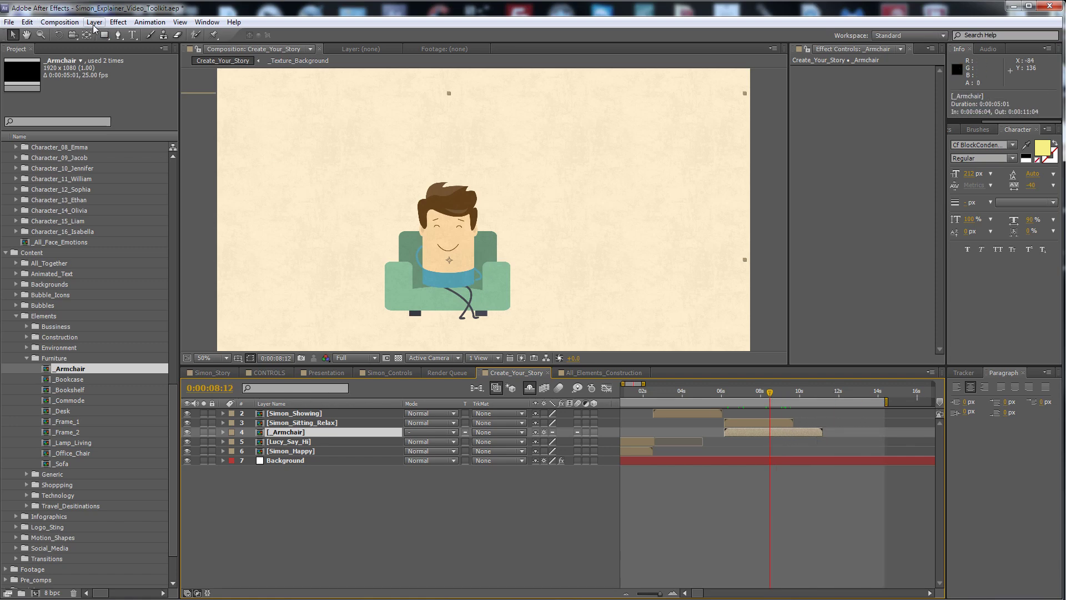
Enable time remapping on the _Armchair layer, keep its last keyframe at 0:00:08:22 and extend the layer to about 16 seconds
left_click(149, 22)
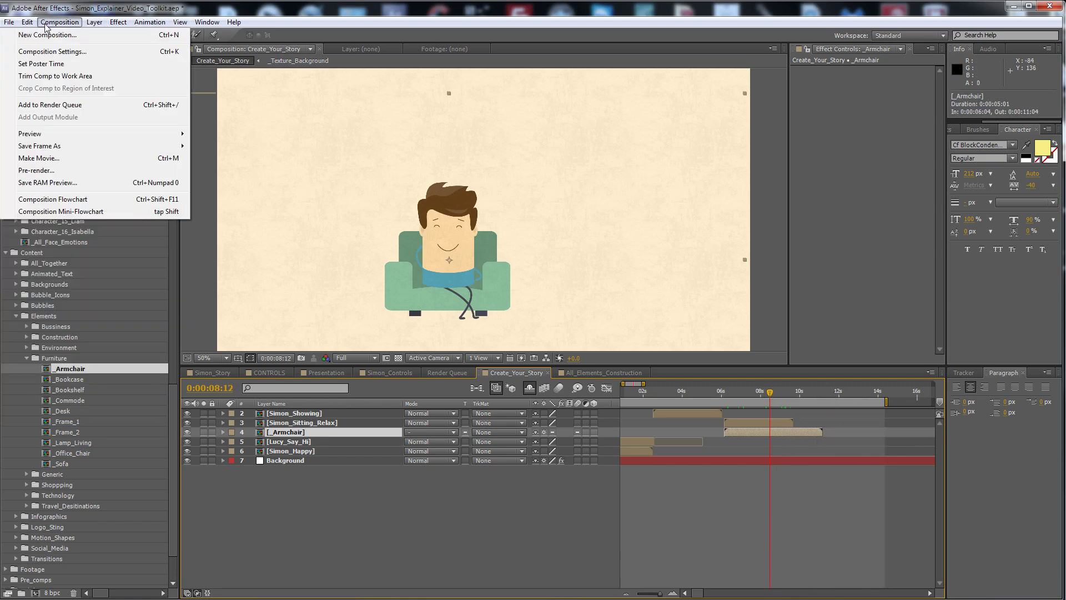
mouse_move(94, 22)
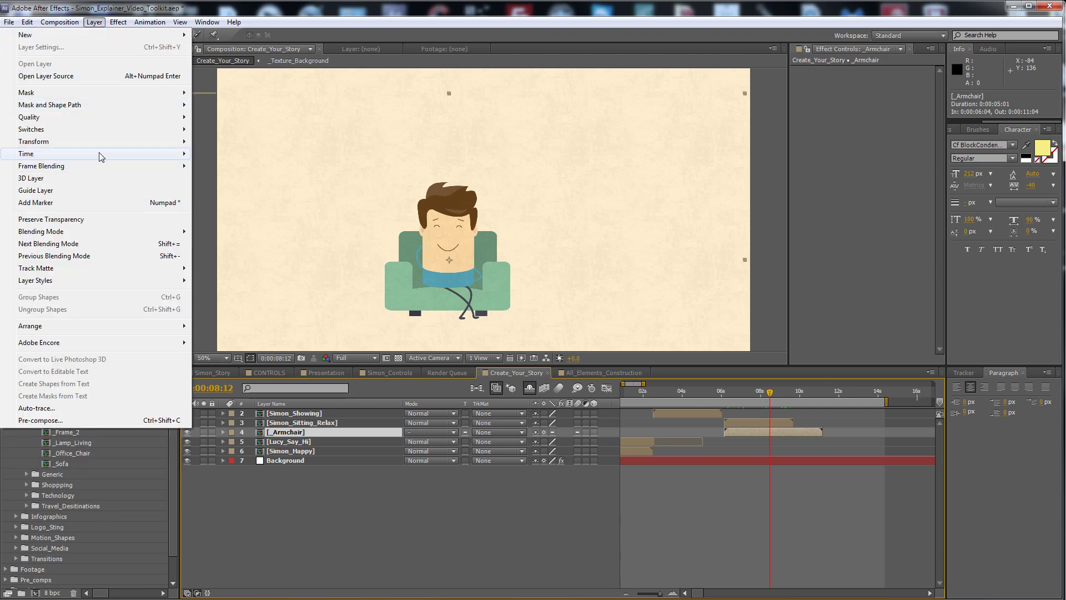
mouse_move(101, 157)
left_click(236, 155)
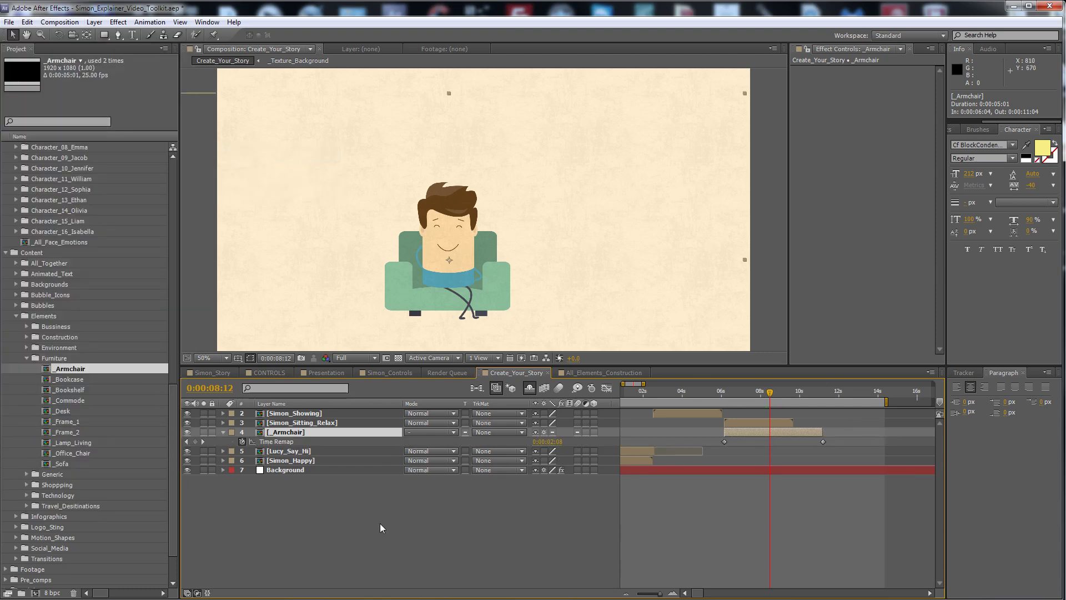
left_click(778, 393)
left_click(195, 442)
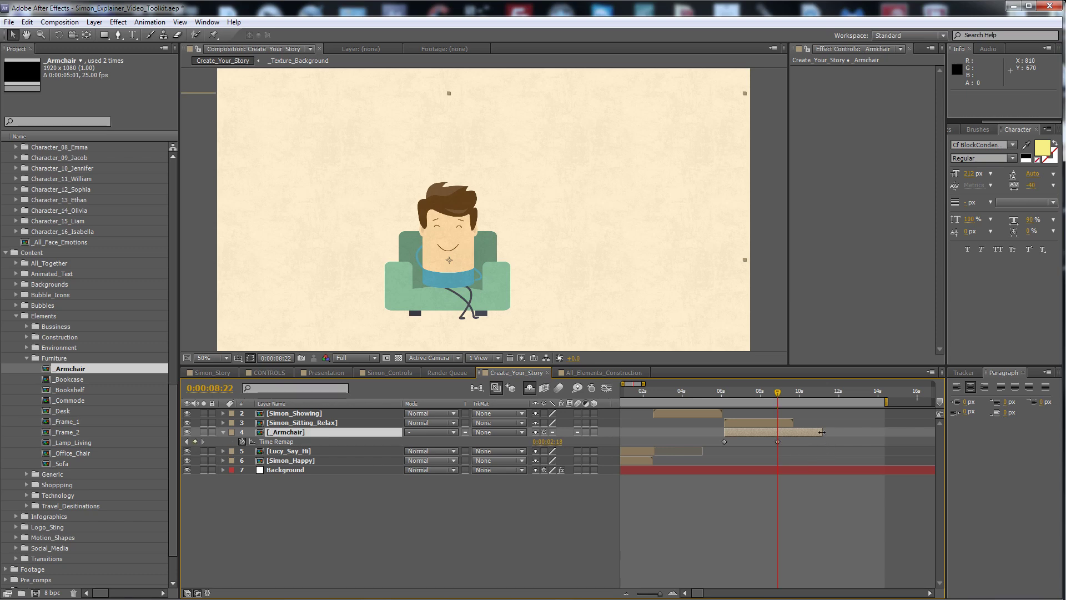
left_click_drag(823, 432, 914, 432)
left_click_drag(777, 392, 818, 417)
Duplicate the Simon_Sitting_Relax layer and start the copy at 0:00:09:17, directly after the original ends
left_click(772, 423)
left_click(792, 482)
left_click(769, 424)
key("ctrl+d")
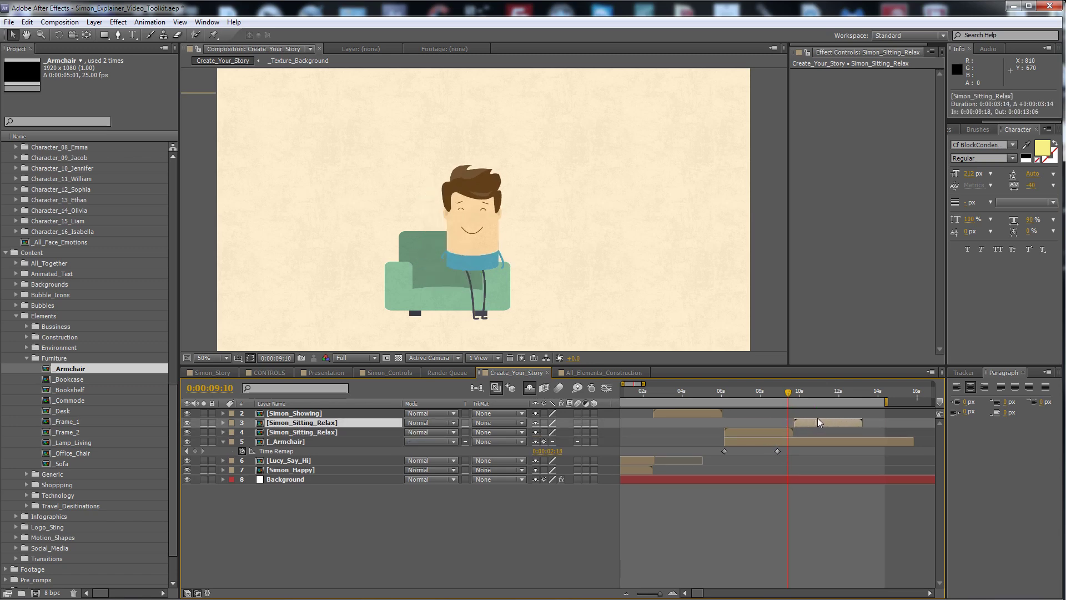
left_click(817, 395)
key("equal")
key("equal")
key("equal")
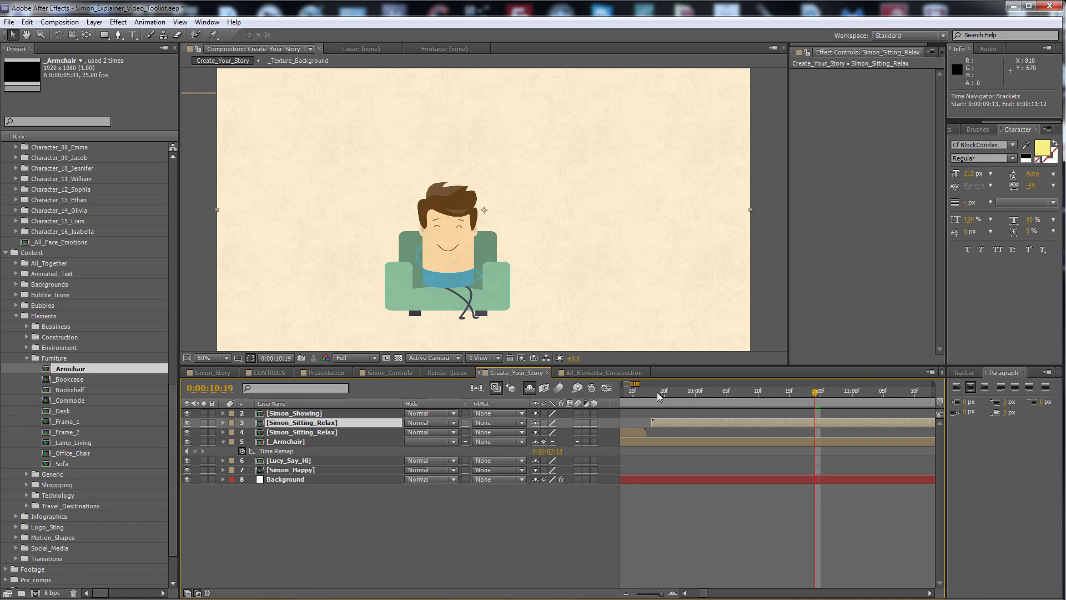
left_click(646, 393)
left_click_drag(676, 423, 669, 424)
key("minus")
key("minus")
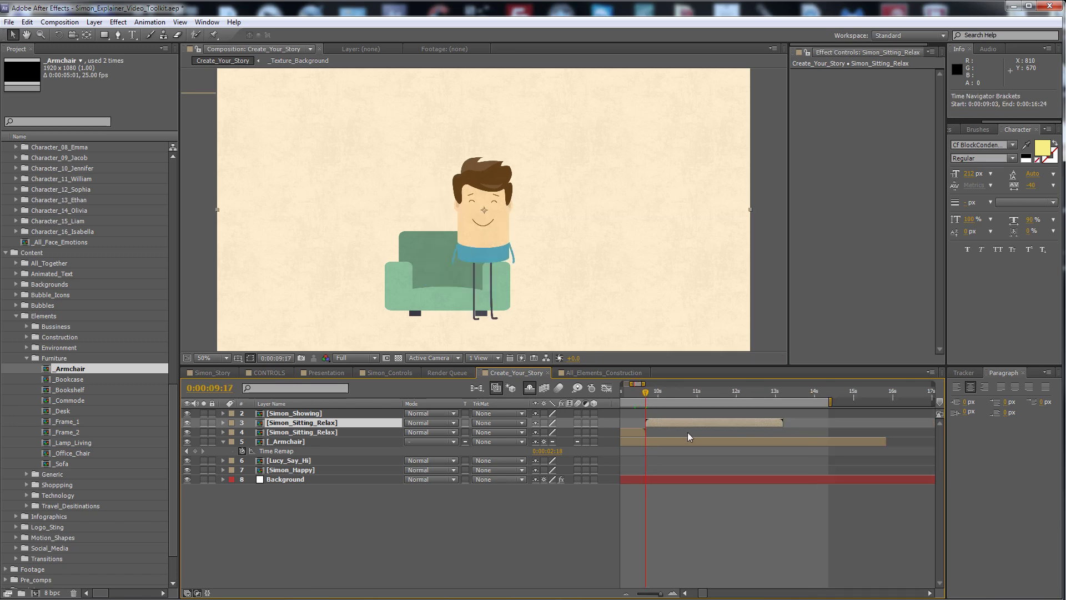
Move the duplicated Simon to position 1040, 510 and shift its layer slightly later to leave a gap after the original
key("Page_Up")
left_click_drag(478, 254, 501, 245)
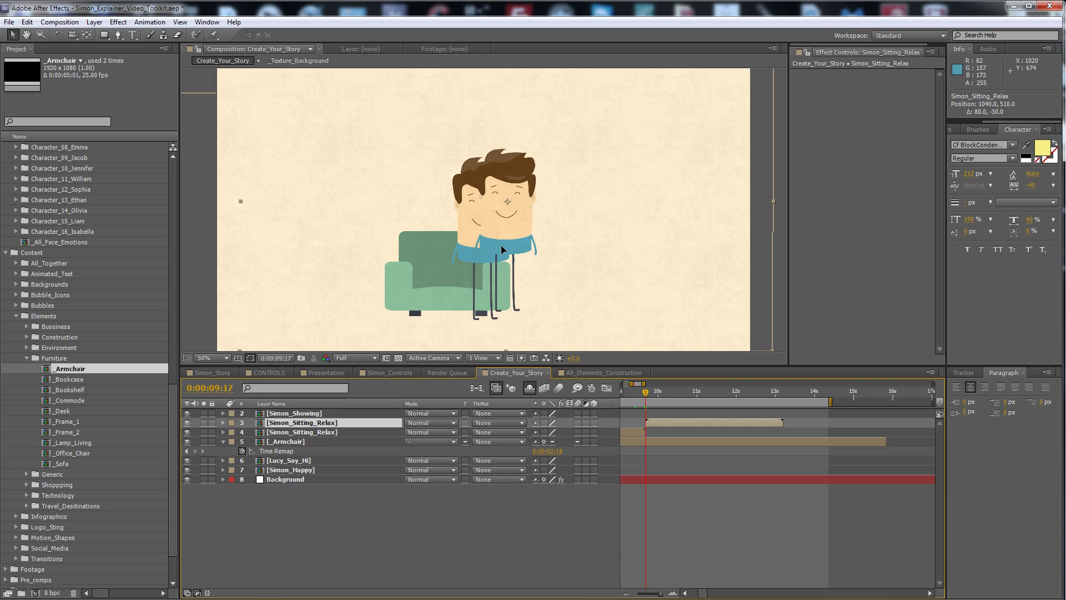
key("equal")
key("equal")
key("equal")
key("equal")
key("equal")
left_click(663, 422)
left_click_drag(662, 421, 687, 418)
key("minus")
key("minus")
Delete the duplicated Simon_Sitting_Relax layer
left_click_drag(638, 393, 654, 395)
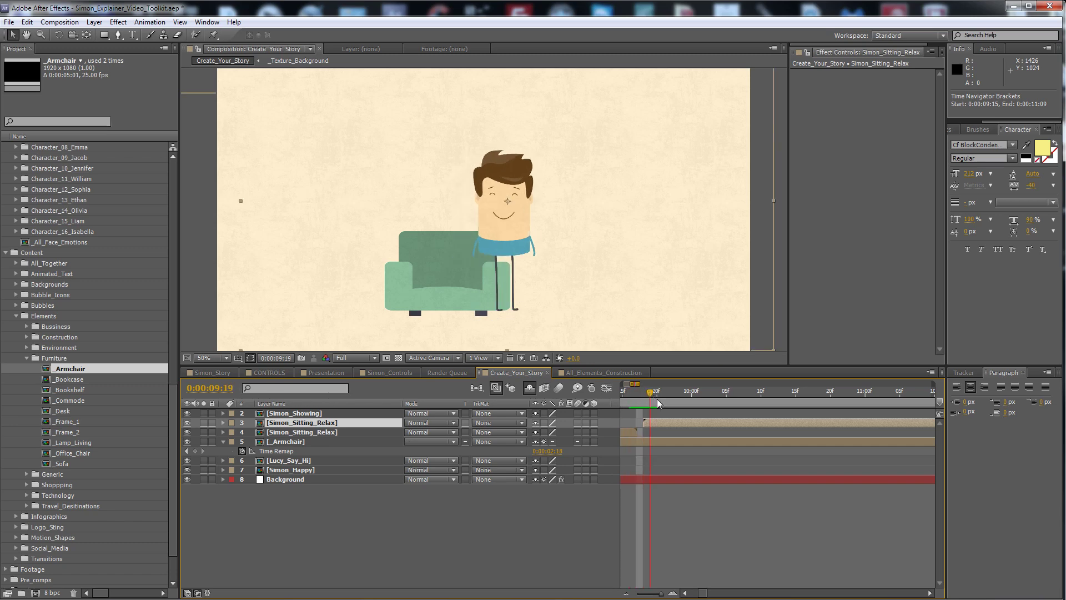
key(";")
key("Delete")
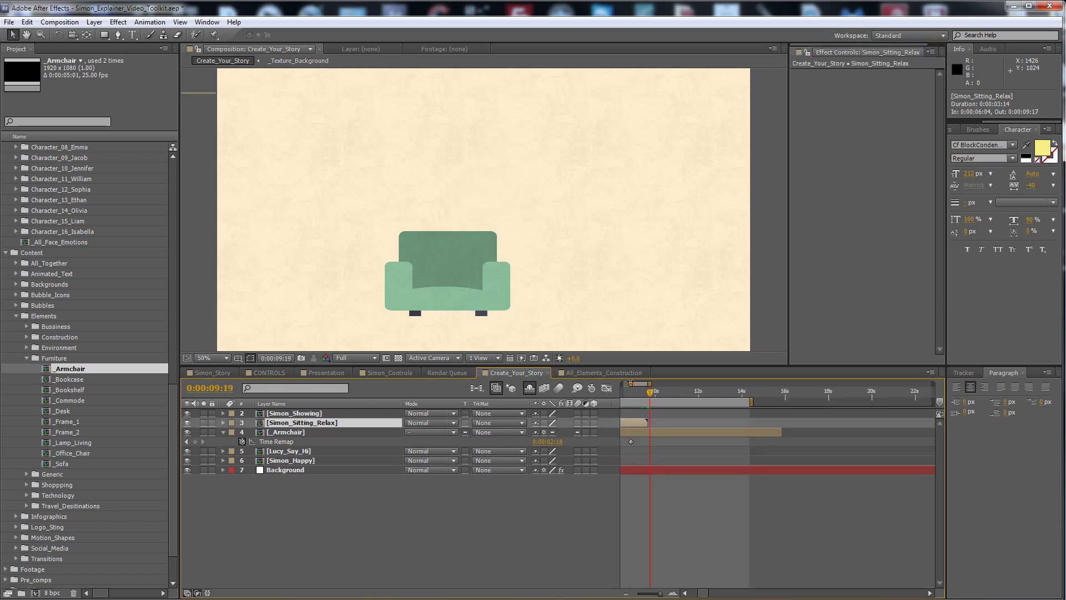
Duplicate the Simon_Sitting_Relax layer again and start the copy at 0:00:09:20, just after the original
left_click(633, 392)
left_click(647, 493)
left_click(634, 423)
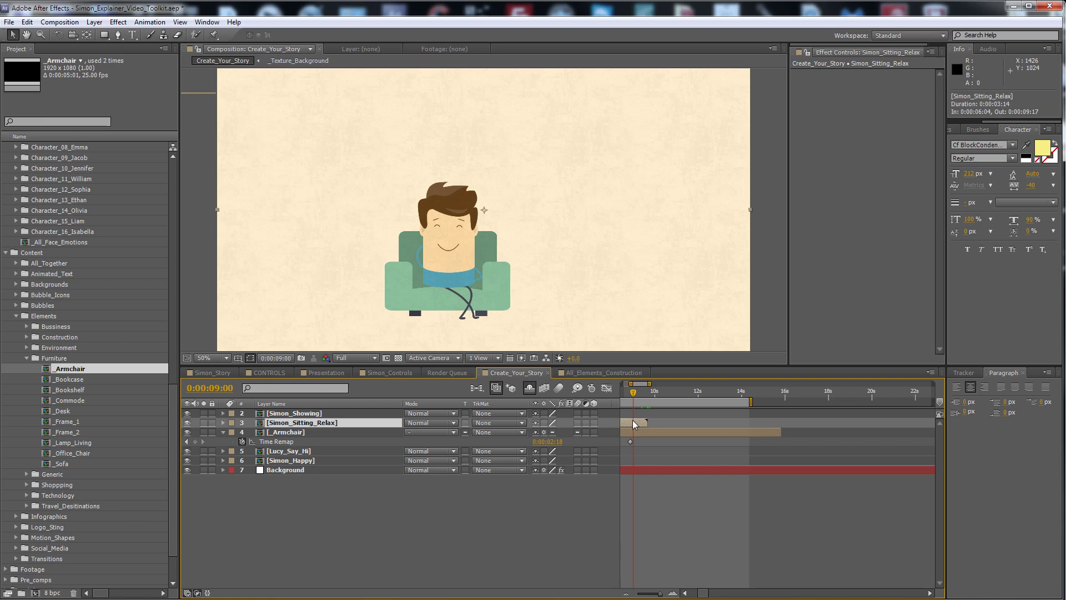
key("ctrl+d")
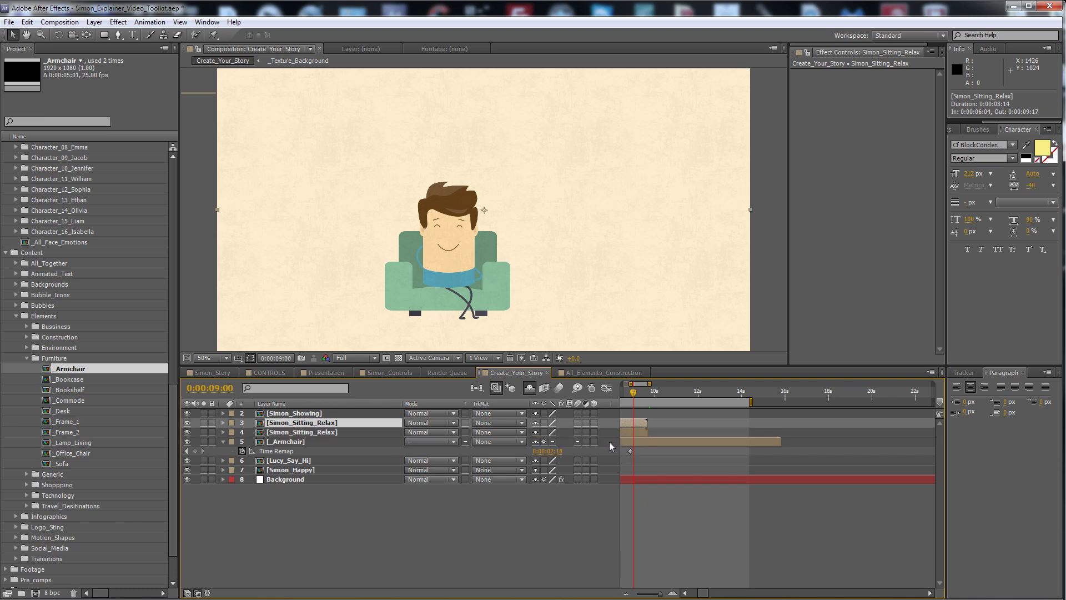
key("[")
mouse_move(648, 422)
left_mouse_down()
mouse_move(675, 422)
mouse_move(665, 419)
left_mouse_up()
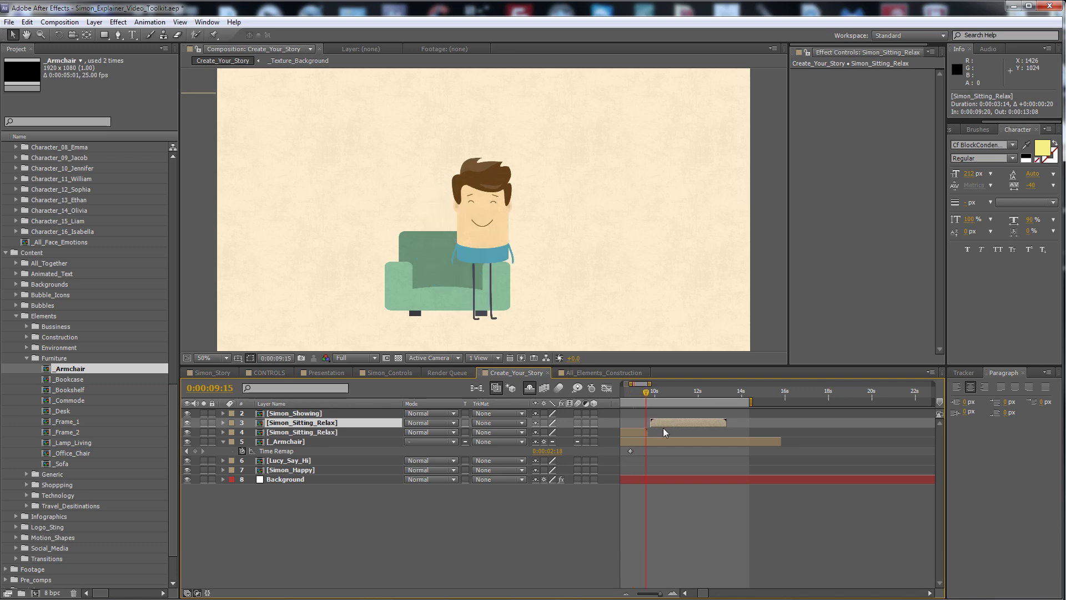
key("=")
key("=")
key("=")
Time-stretch the original Simon_Sitting_Relax layer to a duration of 0:00:07:14 and check the pose at 0:00:08:12
key("-")
key("-")
key("-")
key("-")
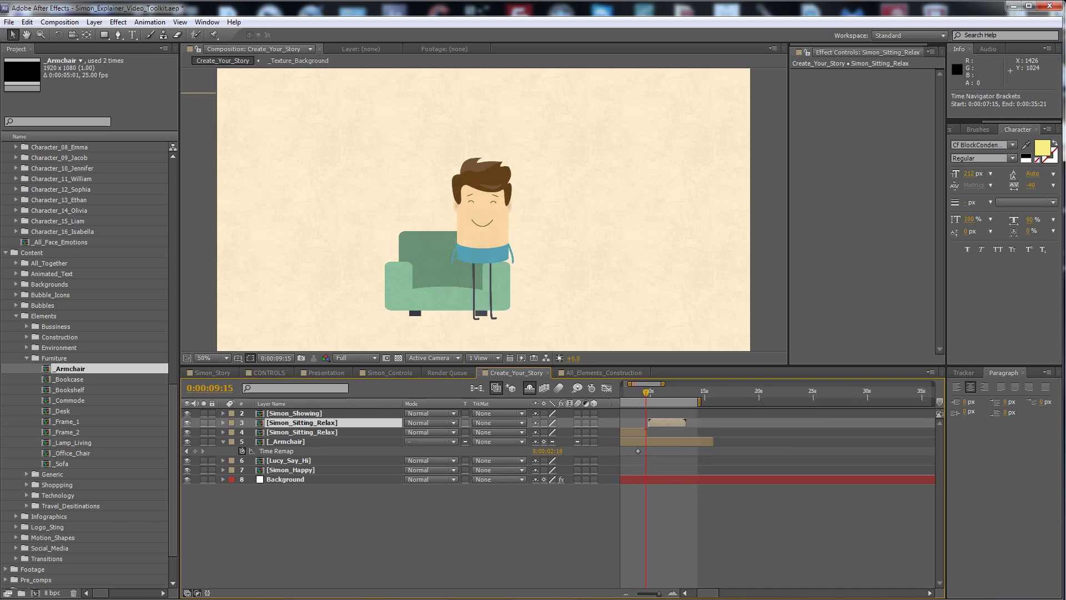
left_click_drag(710, 594, 704, 584)
left_click(705, 392)
left_click(708, 432)
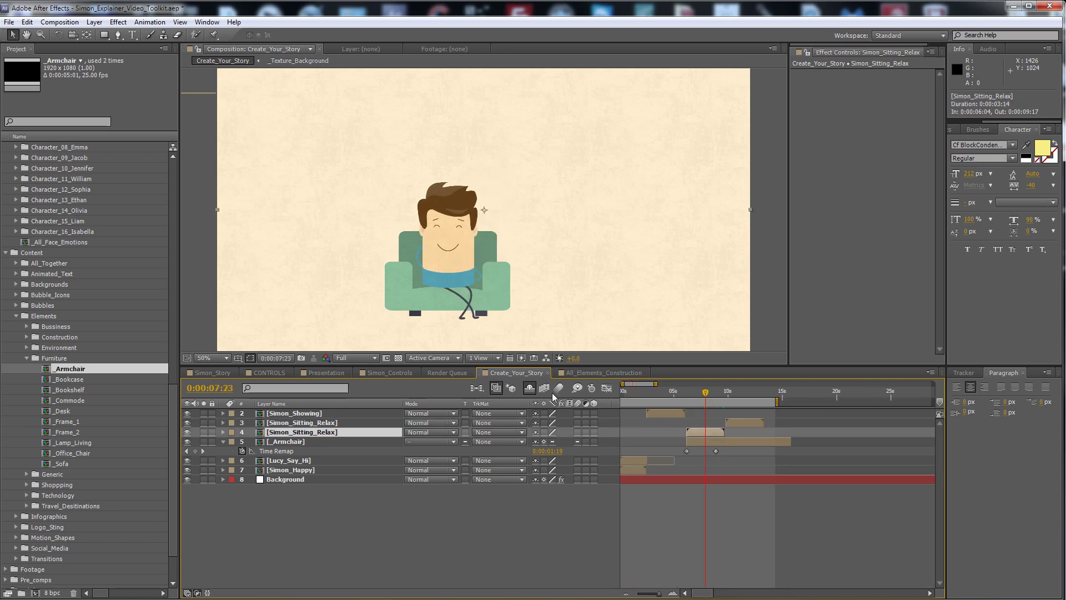
left_click(94, 22)
mouse_move(87, 156)
left_click(258, 177)
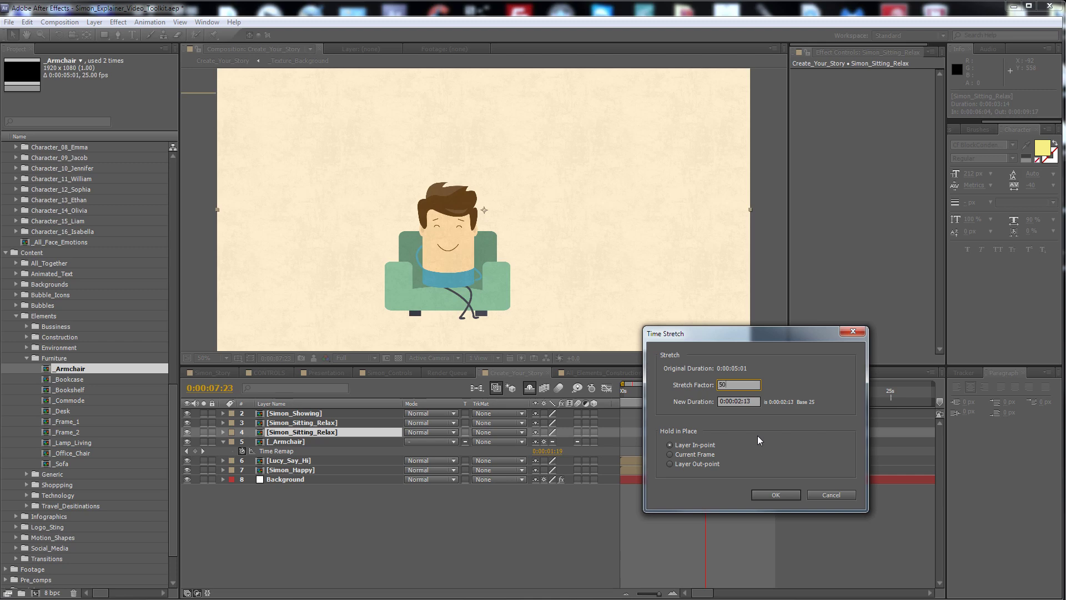
type("0")
key("Return")
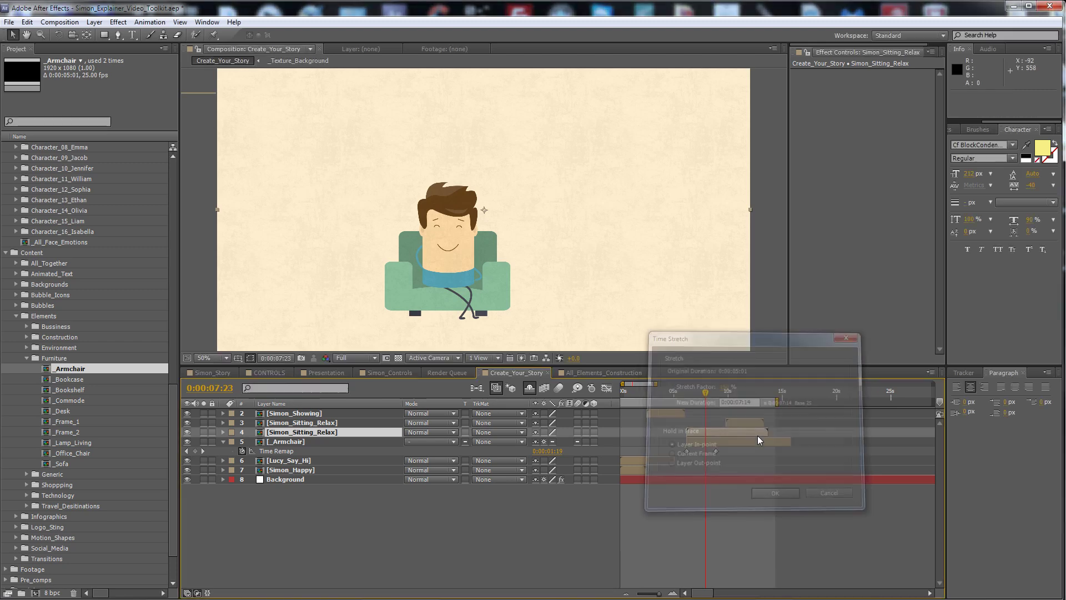
left_click_drag(707, 393, 717, 394)
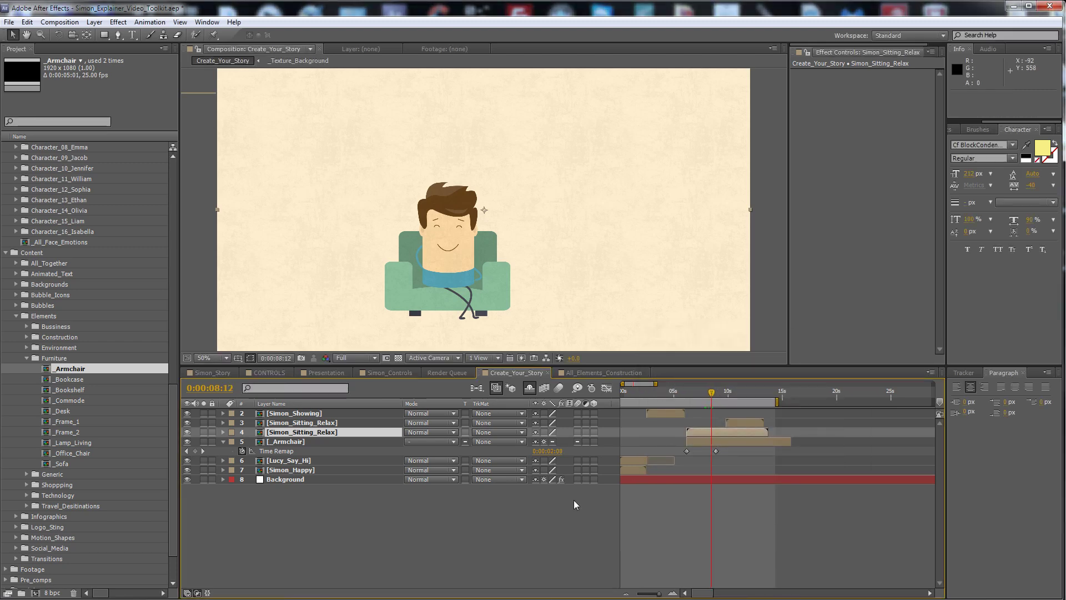
Reset the stretch factor of the original Simon_Sitting_Relax layer to 100%
left_click(94, 22)
mouse_move(89, 155)
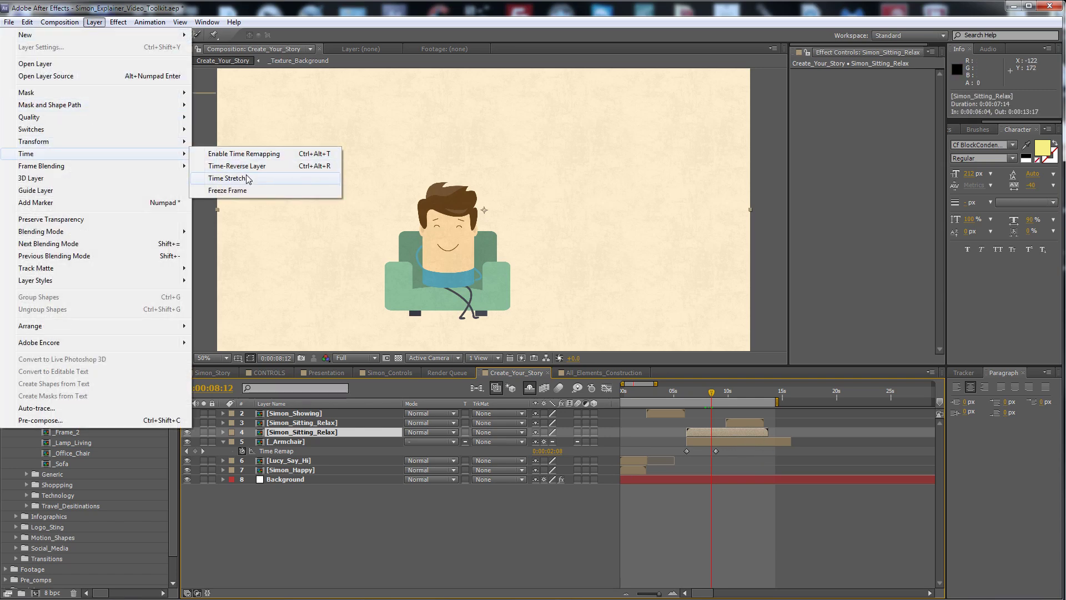
left_click(219, 177)
type("100")
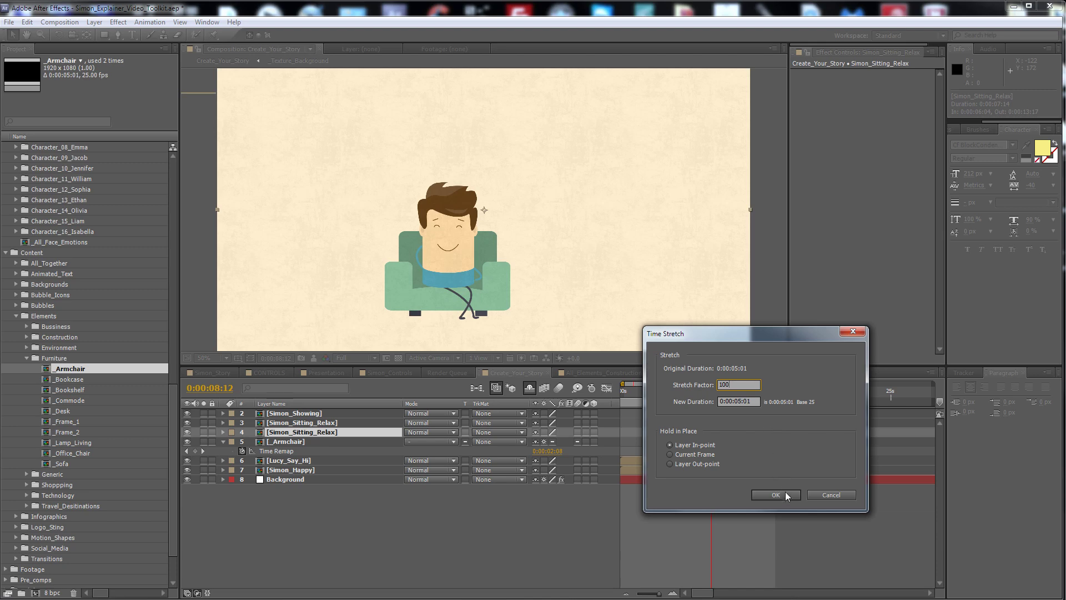
left_click(776, 495)
Move the duplicated Simon_Sitting_Relax layer later in time and start the original one at 0:00:05:24
left_click(721, 394)
left_click_drag(740, 424, 693, 434)
left_click_drag(678, 395, 716, 396)
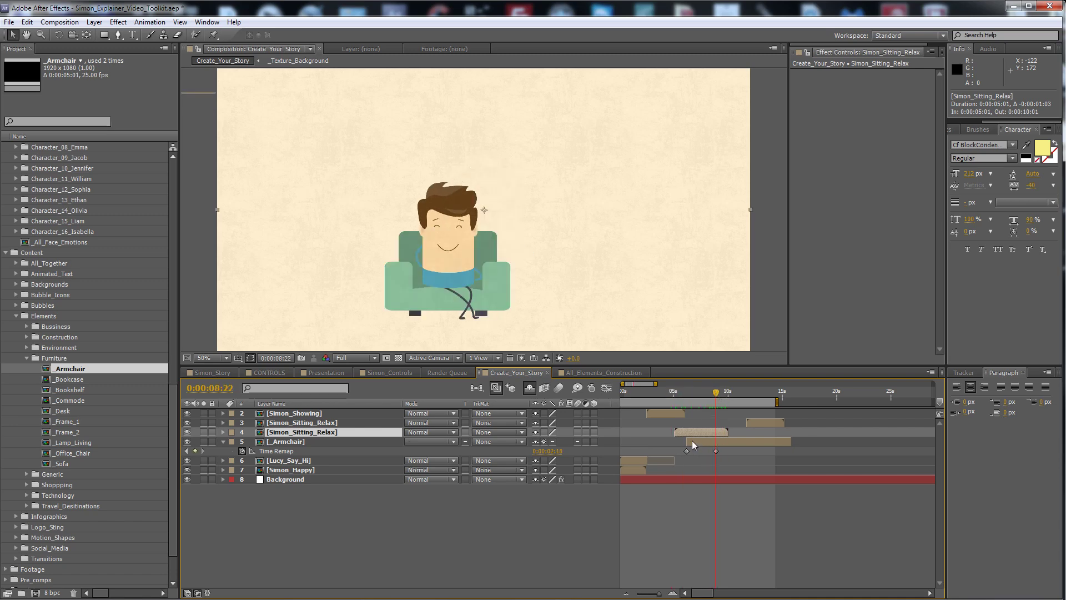
left_click_drag(694, 437, 704, 438)
left_click(707, 396)
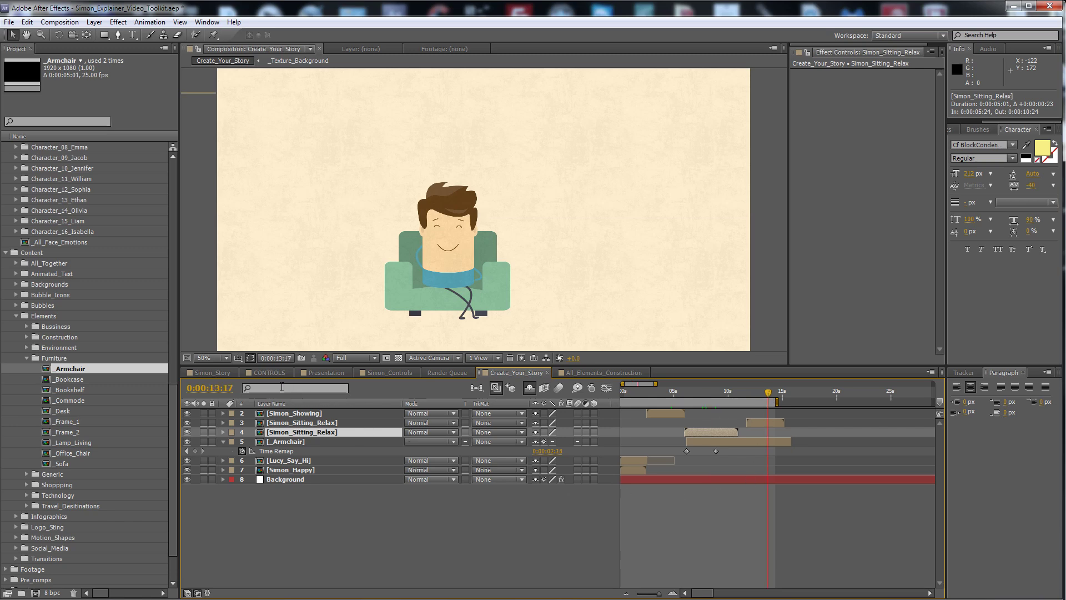
Open the Simon_Story composition, show the Infographic_1 layer's Position keyframes and play its slide transition from 0:00:22:22
left_click(211, 372)
left_click(690, 392)
scroll(676, 484, "up", 2)
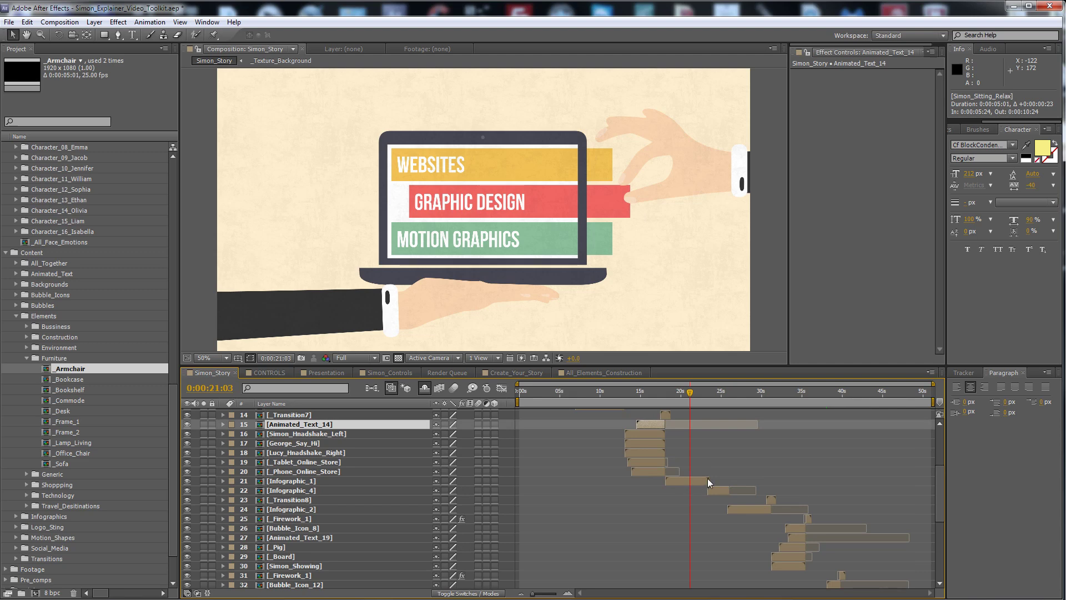
left_click(694, 480)
key("p")
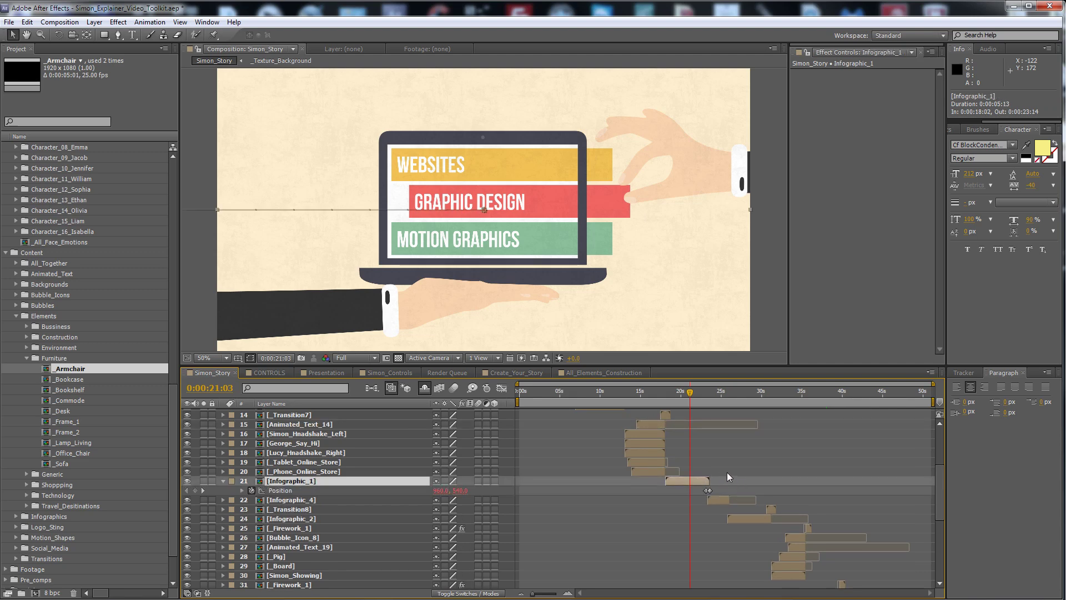
key("equal")
key("equal")
left_click_drag(714, 392, 748, 392)
key("space")
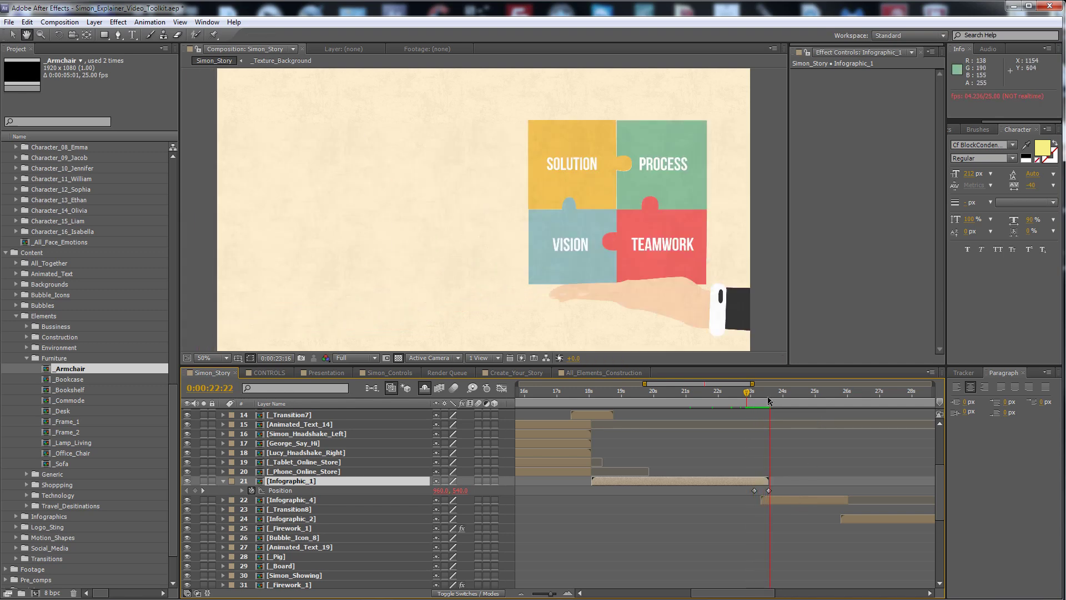
Reveal the Position expression of the Infographic_1 layer and examine its Ease and Wizz text and first keyframe
left_click(760, 482)
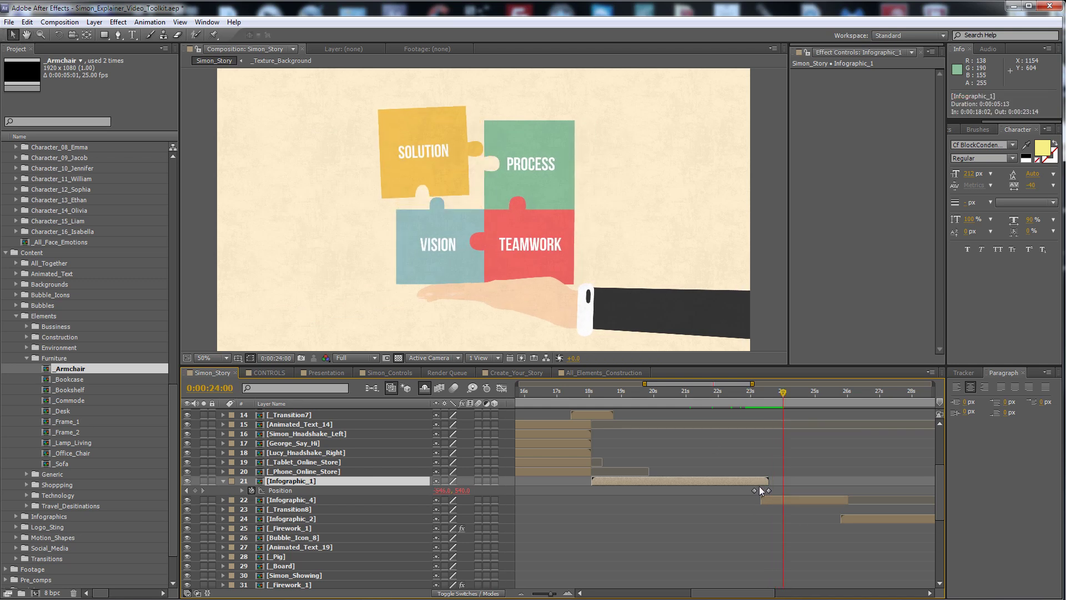
key("e")
key("e")
left_click(599, 509)
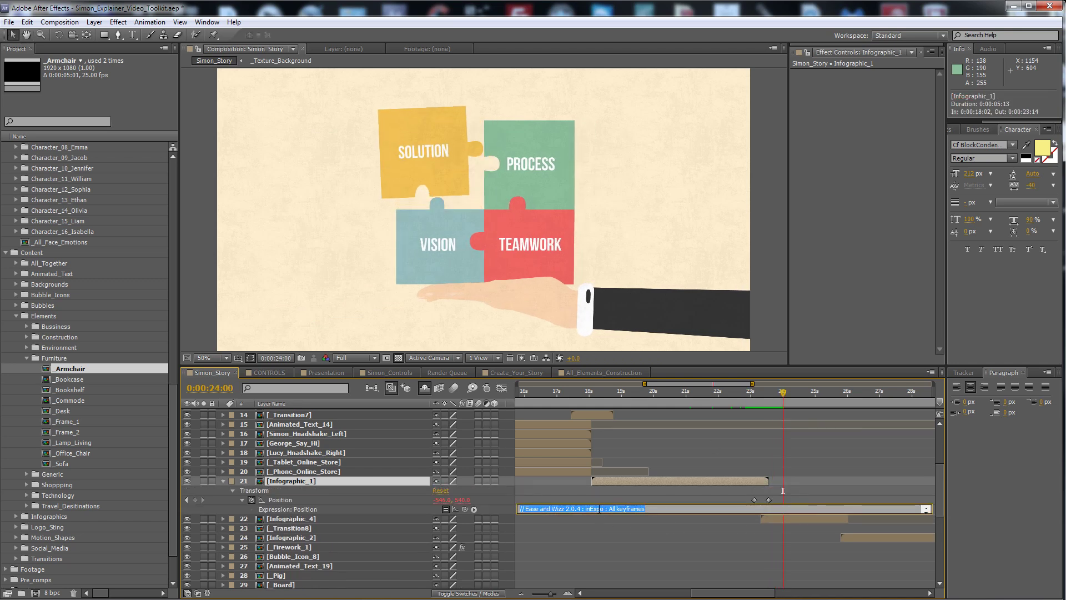
left_click(701, 543)
left_click(744, 482)
left_click(754, 500)
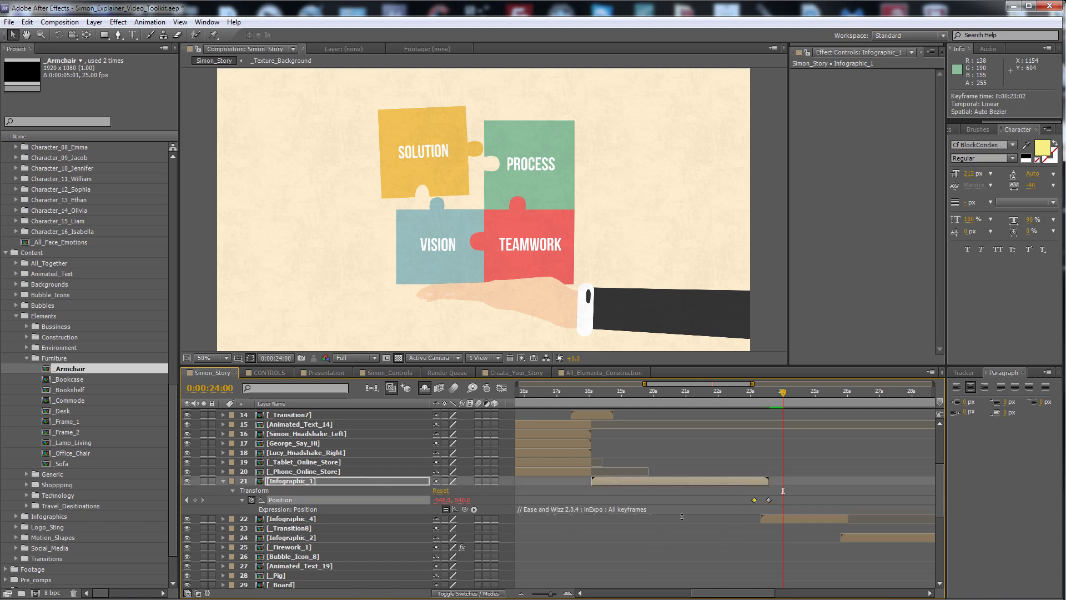
Collapse the Infographic_1 layer, replay its transition and scrub the story on to 0:00:34:10
left_click(222, 482)
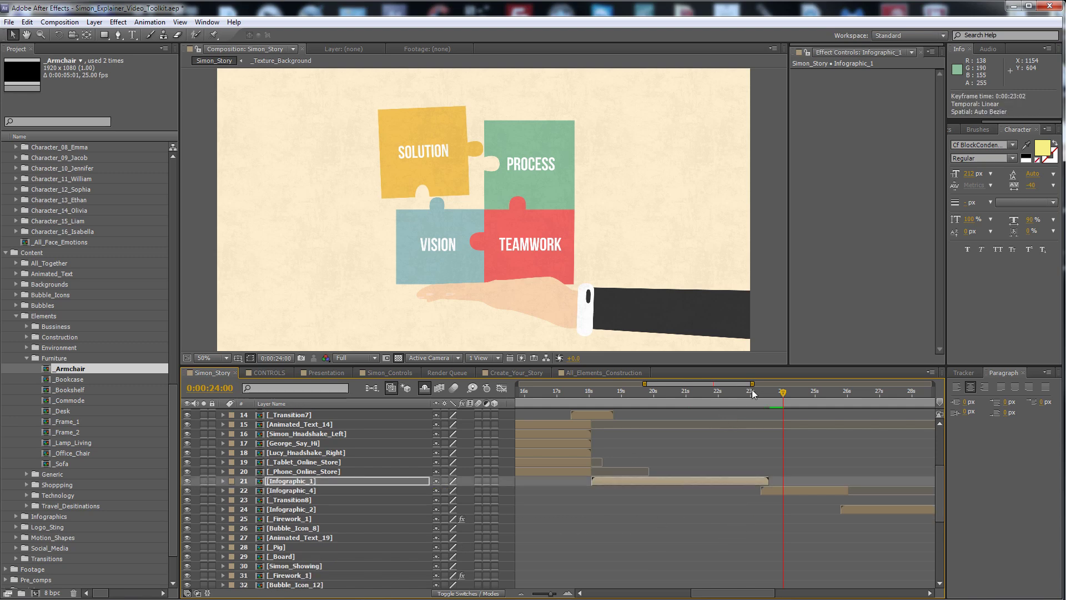
key("space")
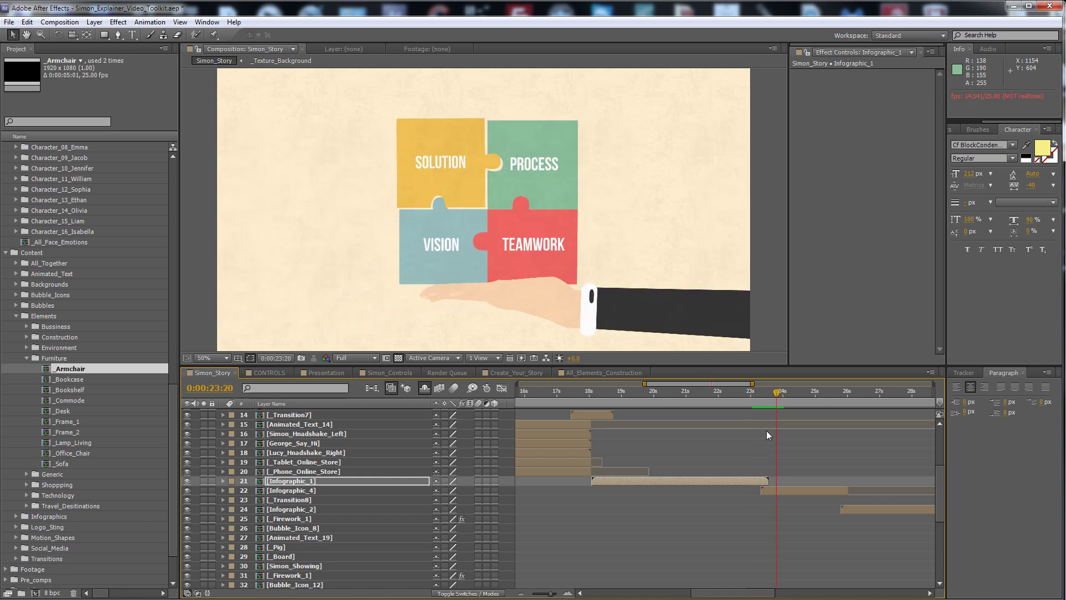
key("minus")
key("minus")
key("minus")
left_click(931, 593)
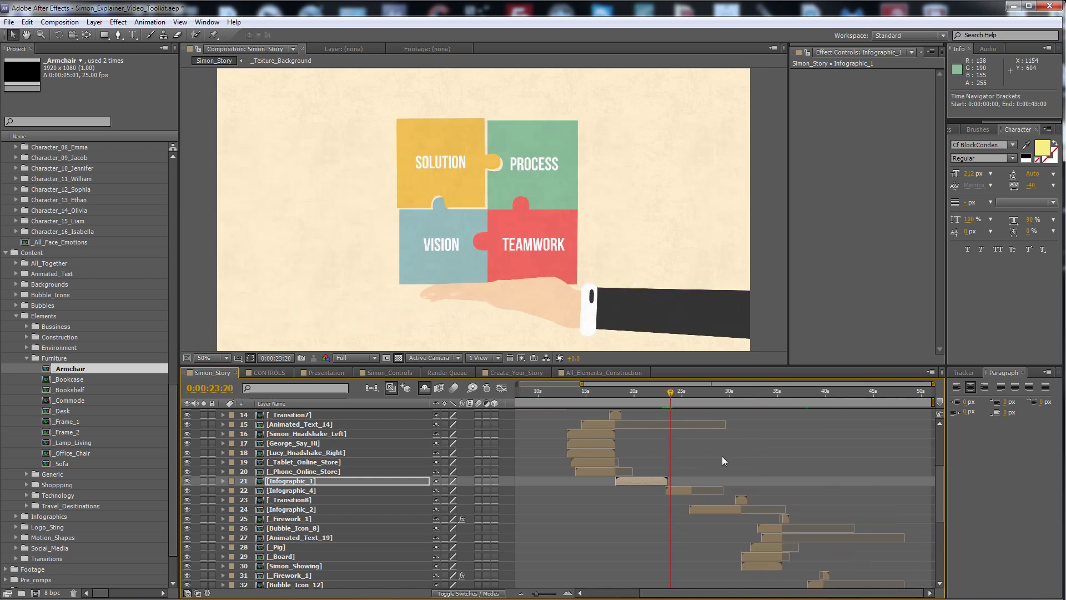
left_click_drag(680, 399, 772, 396)
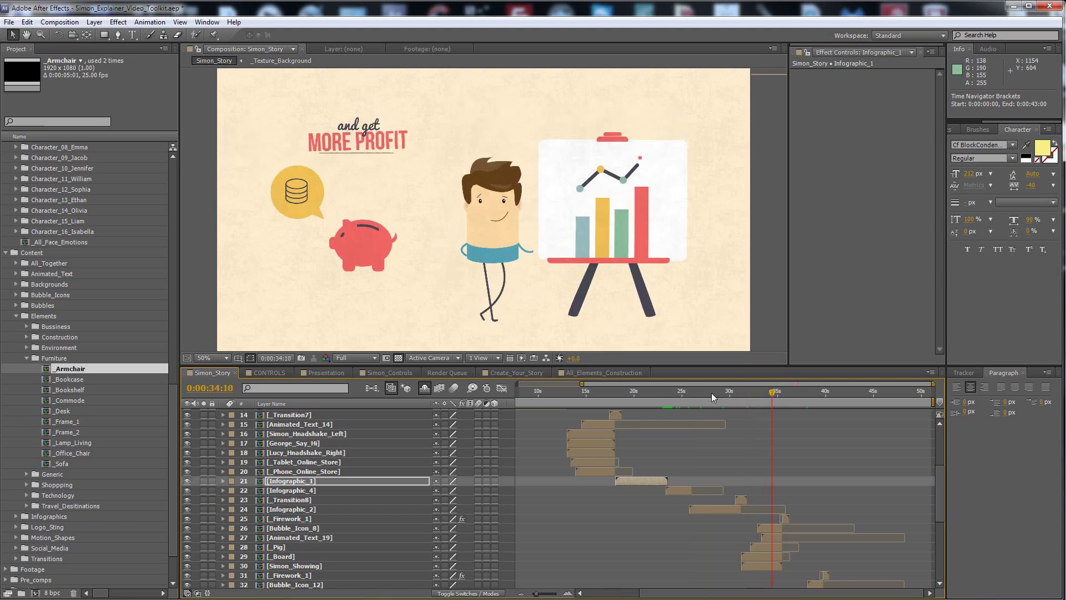
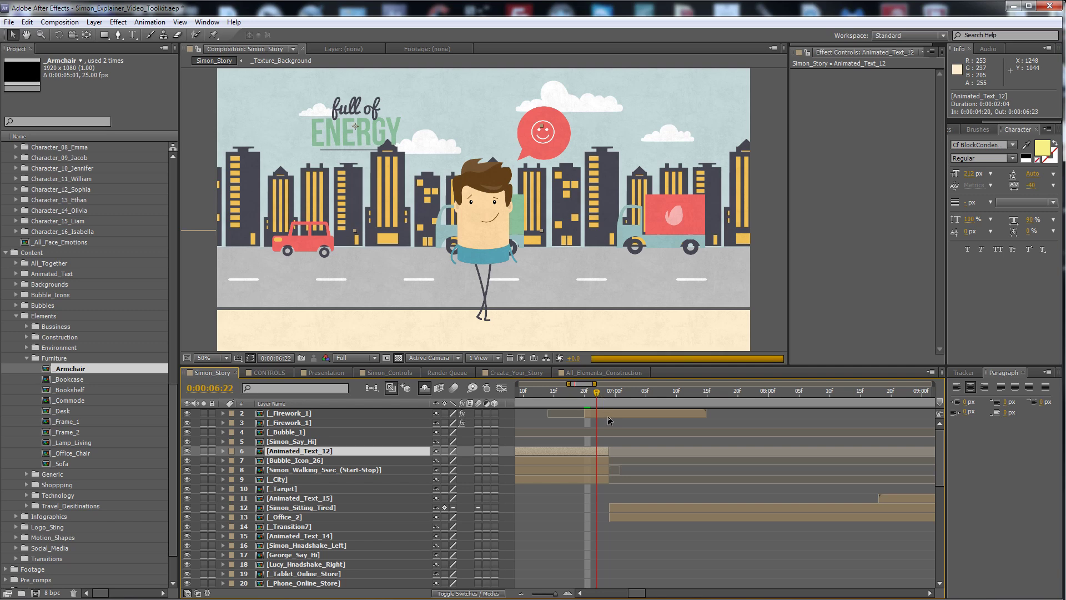
Select the upper _Firework_1 layer and preview the change from the city to the office scene around 0:00:07:03
left_click(611, 416)
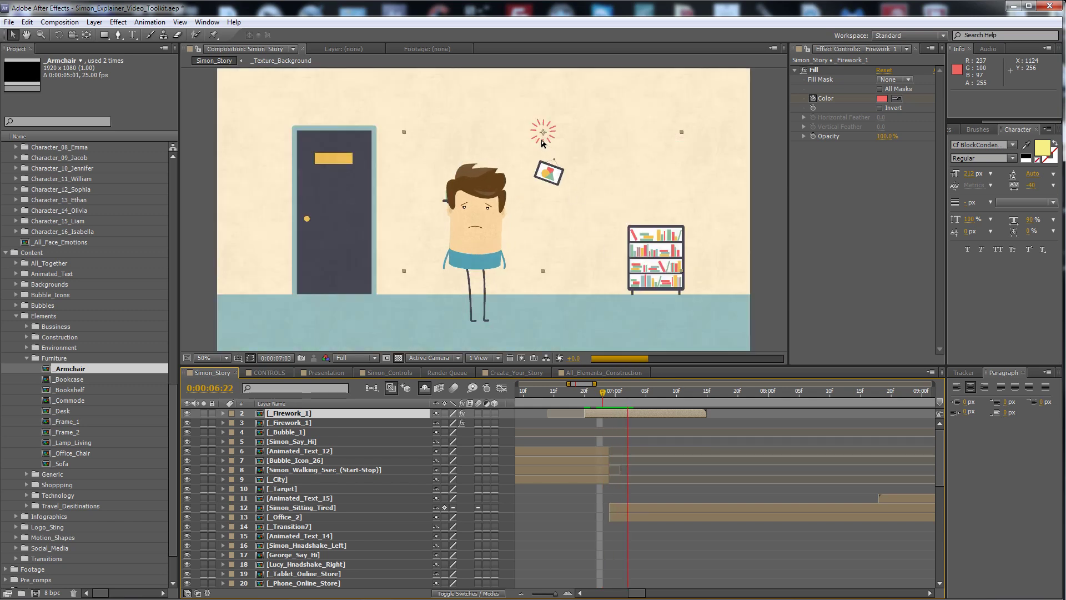
key("space")
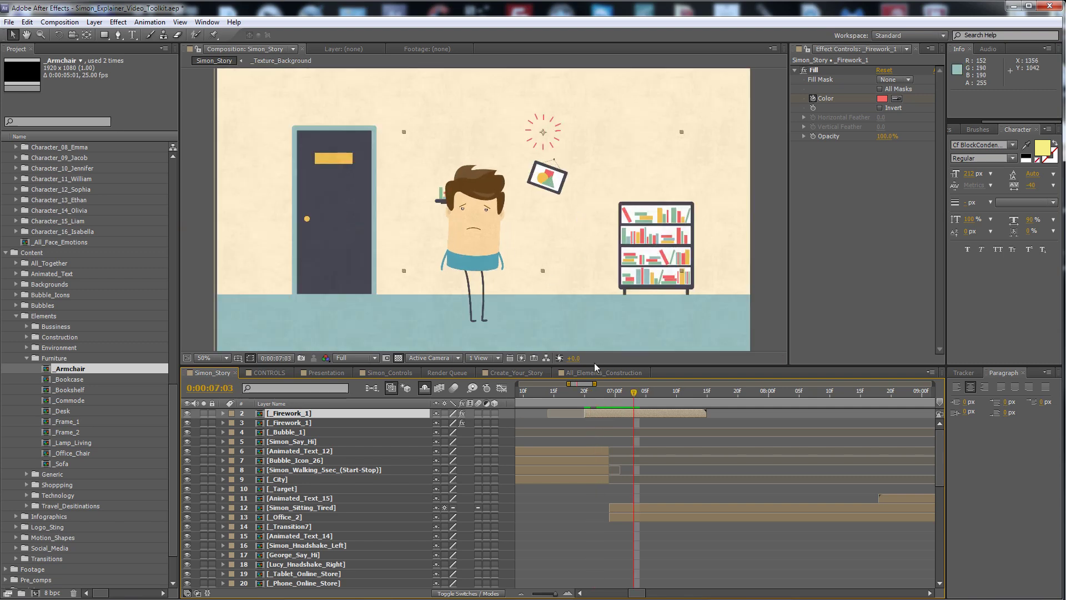
Look inside the upper _Firework_1 layer's composition, close it and All_Elements_Construction, and return to Simon_Story
double_click(618, 412)
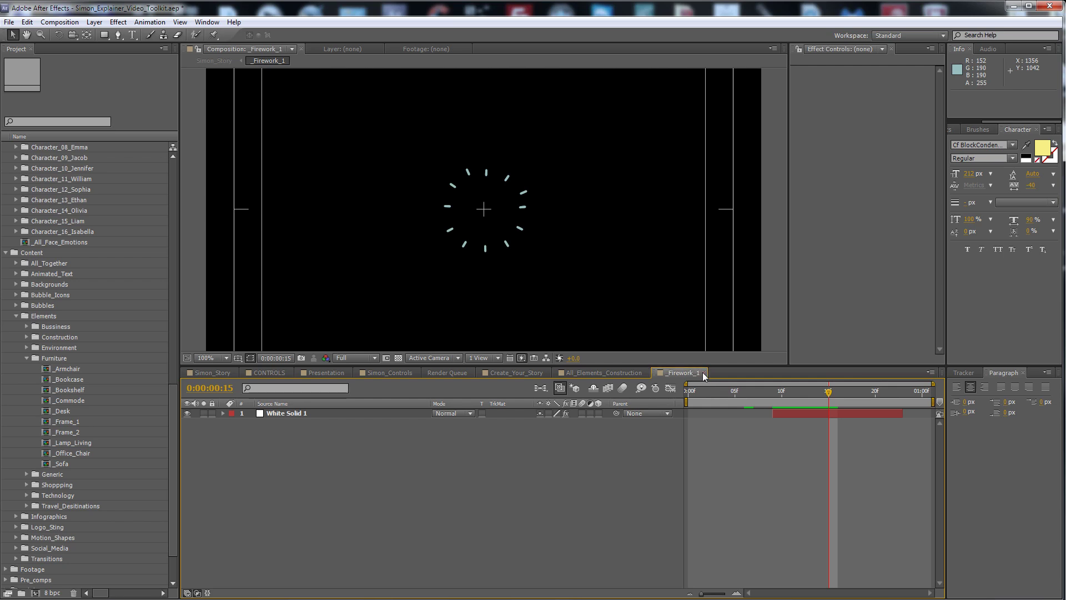
left_click(704, 374)
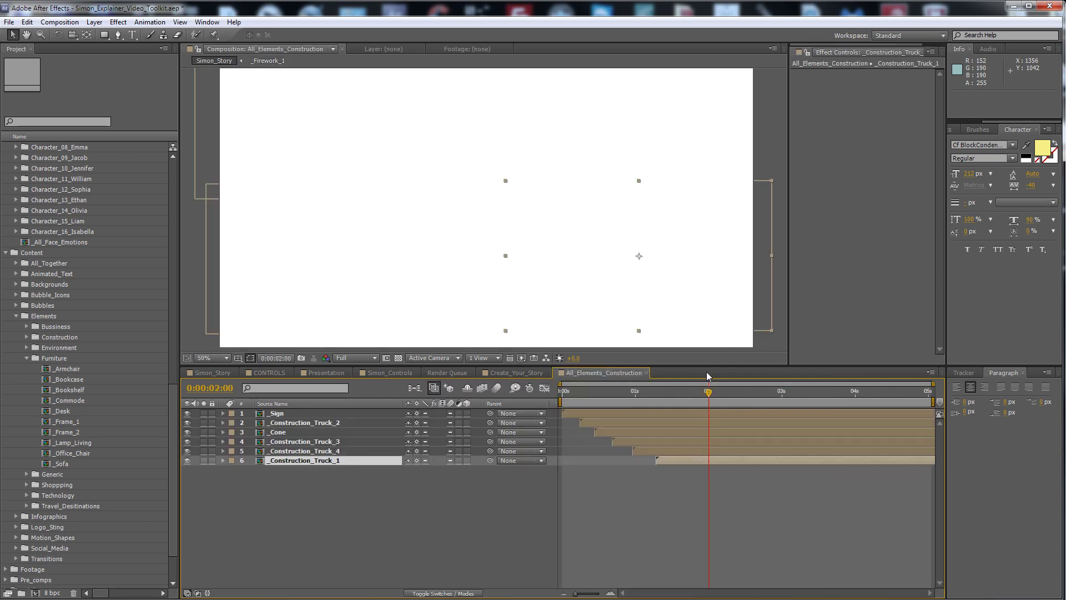
left_click(646, 373)
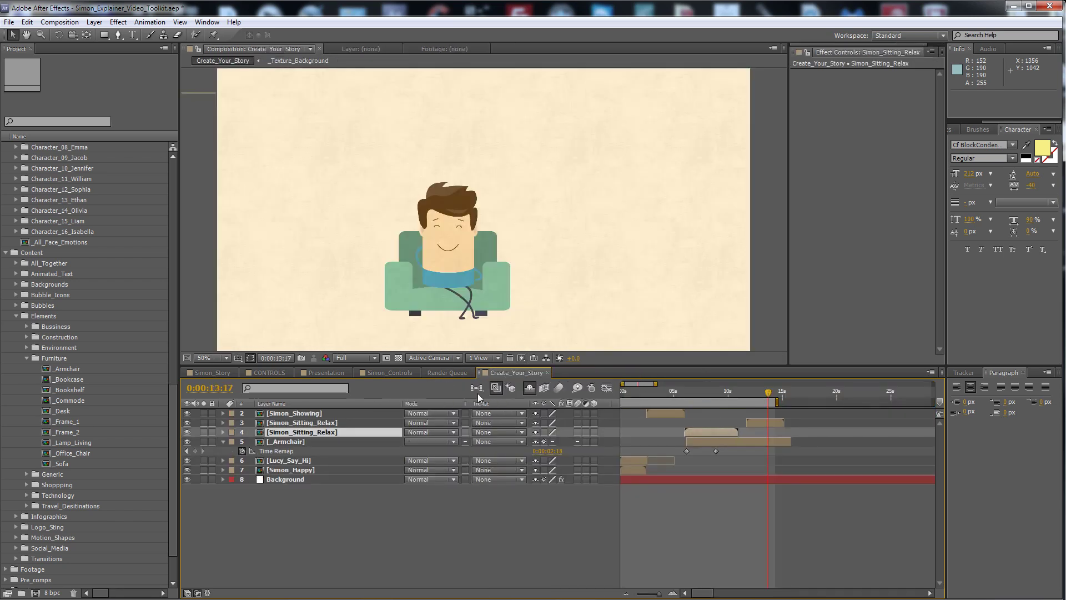
left_click(214, 372)
Compare the bubble at 0:00:06:20 with the firework at 0:00:07:03, and select the upper _Firework_1 layer's Fill effect
left_click(589, 451)
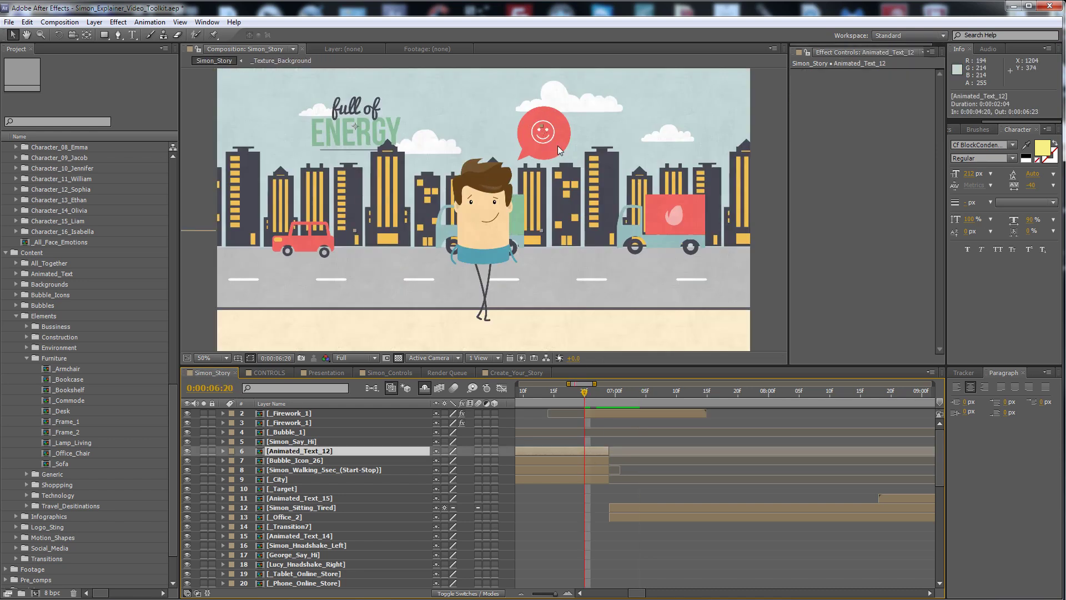
left_click(607, 417)
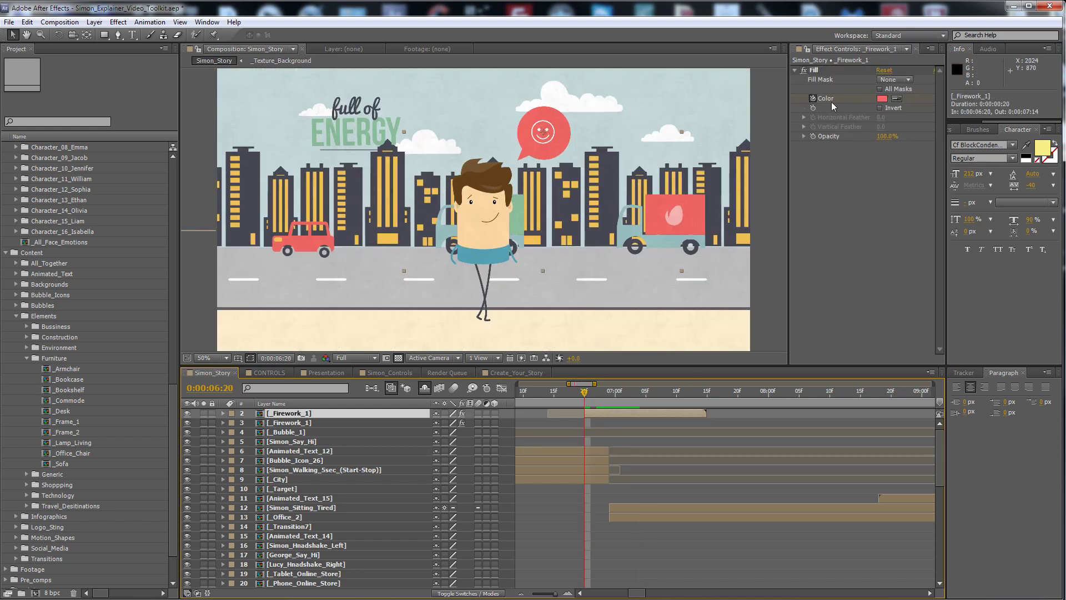
left_click(635, 402)
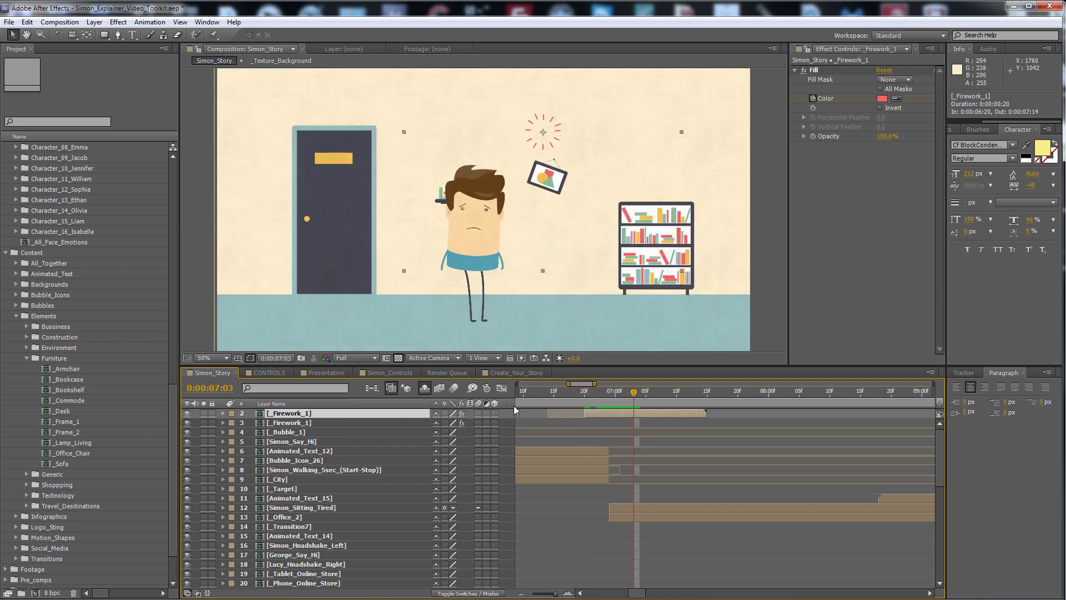
left_click(814, 70)
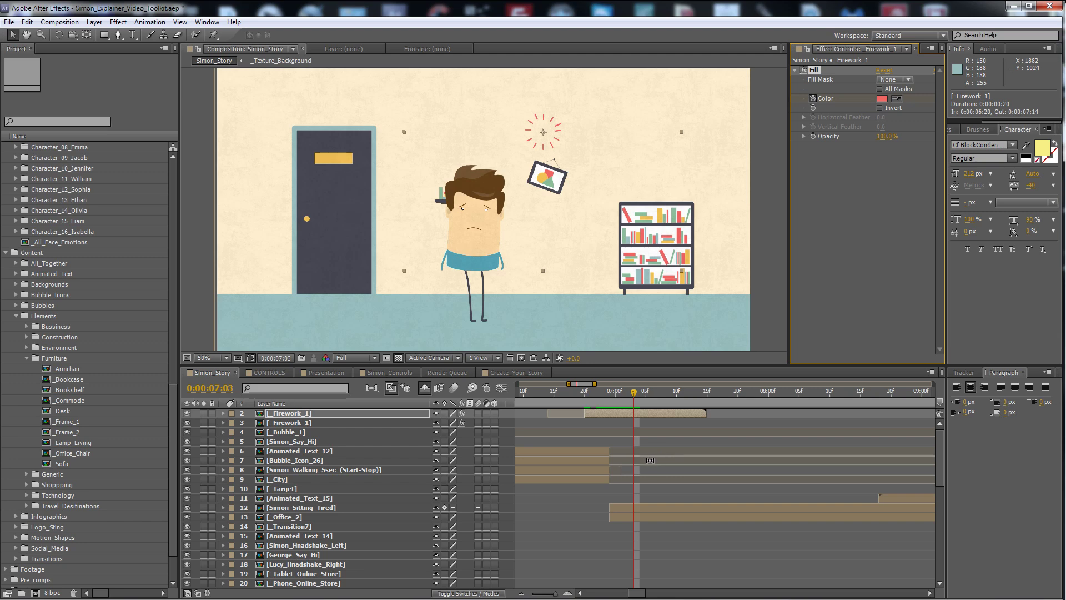
Open the CONTROLS composition and examine the CONTROLS layer's color effects from Color_1 to Color_5
left_click(270, 373)
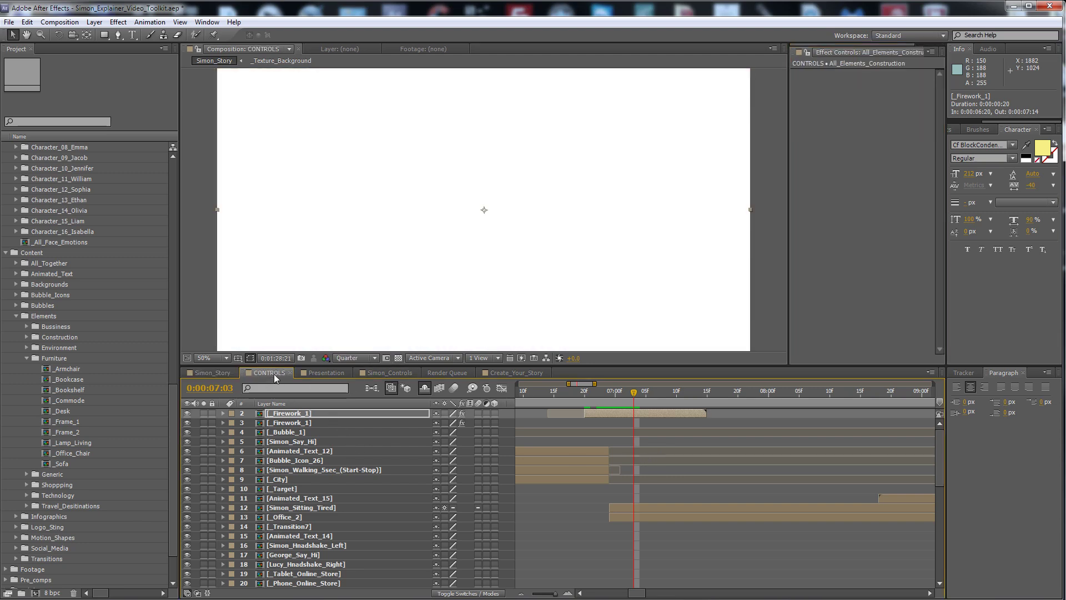
scroll(651, 451, "up", 5)
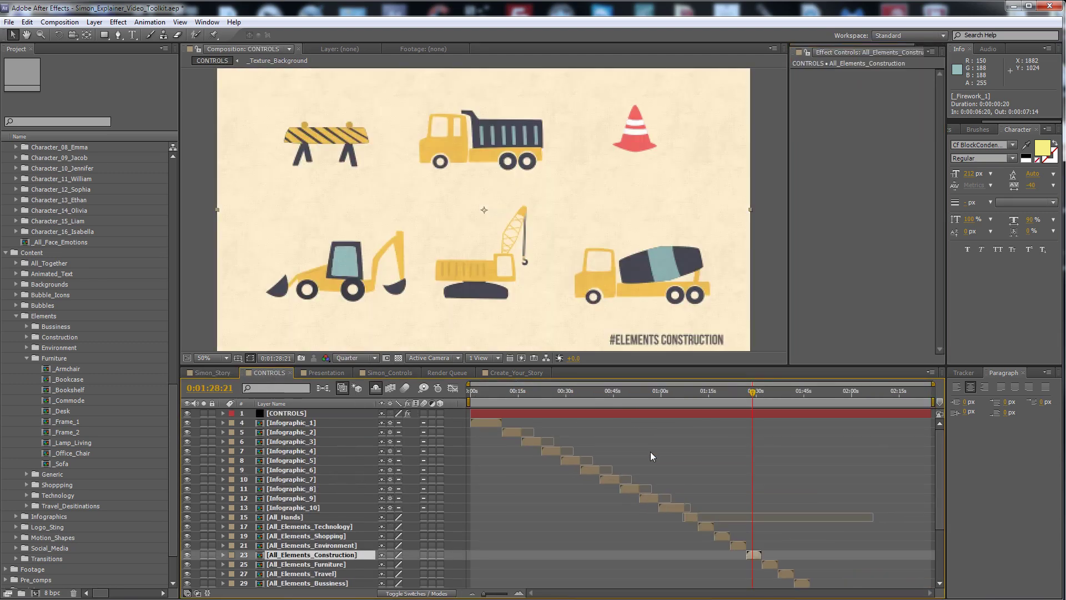
left_click(661, 414)
left_click(826, 129)
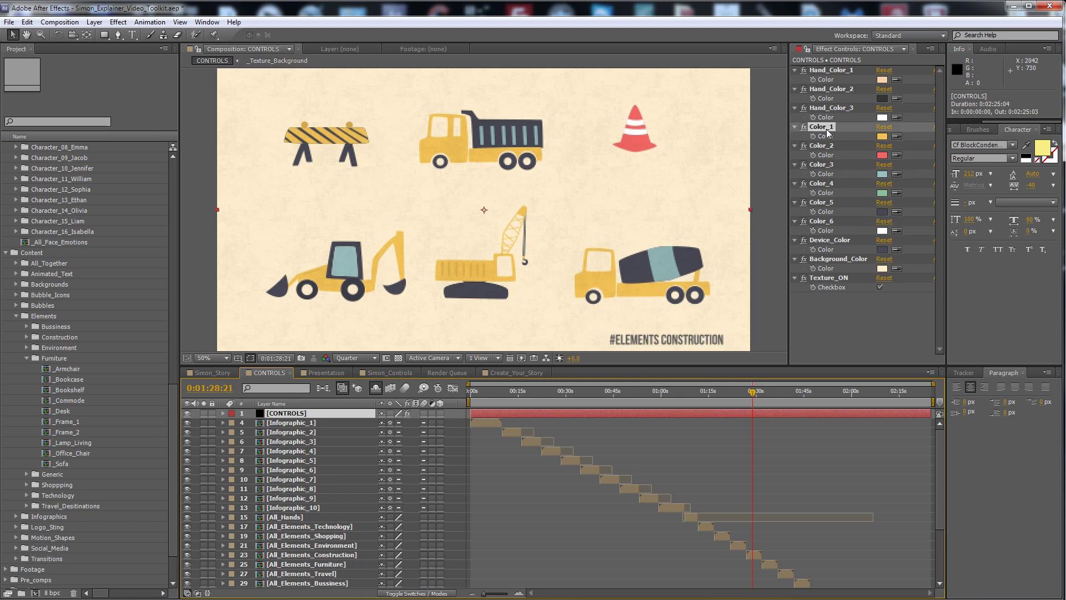
left_click(829, 203)
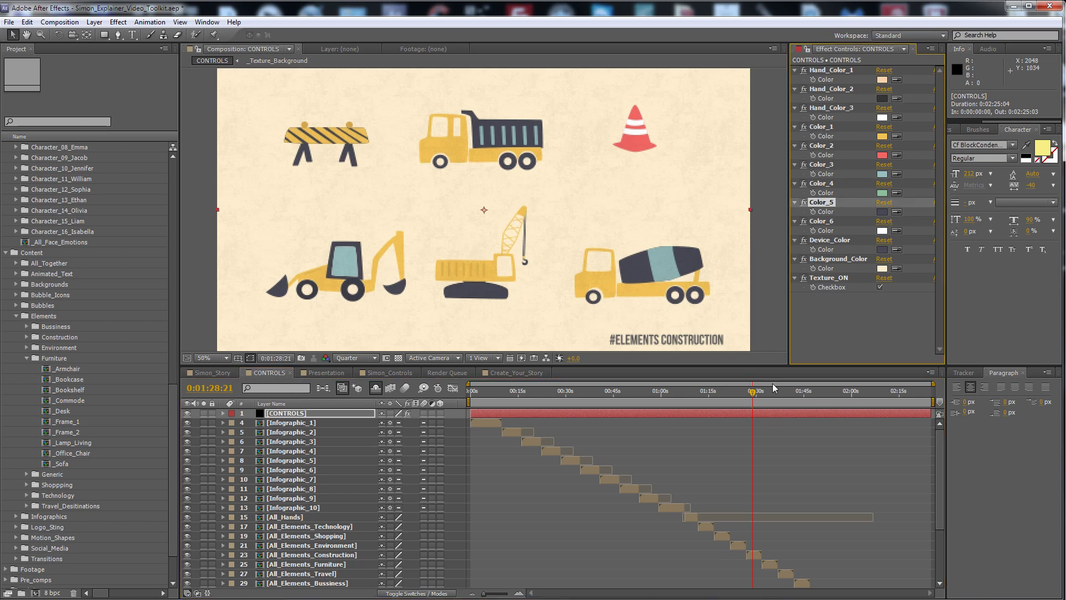
Return to Simon_Story and reveal the Fill Color expression of the upper _Firework_1 layer
left_click(211, 373)
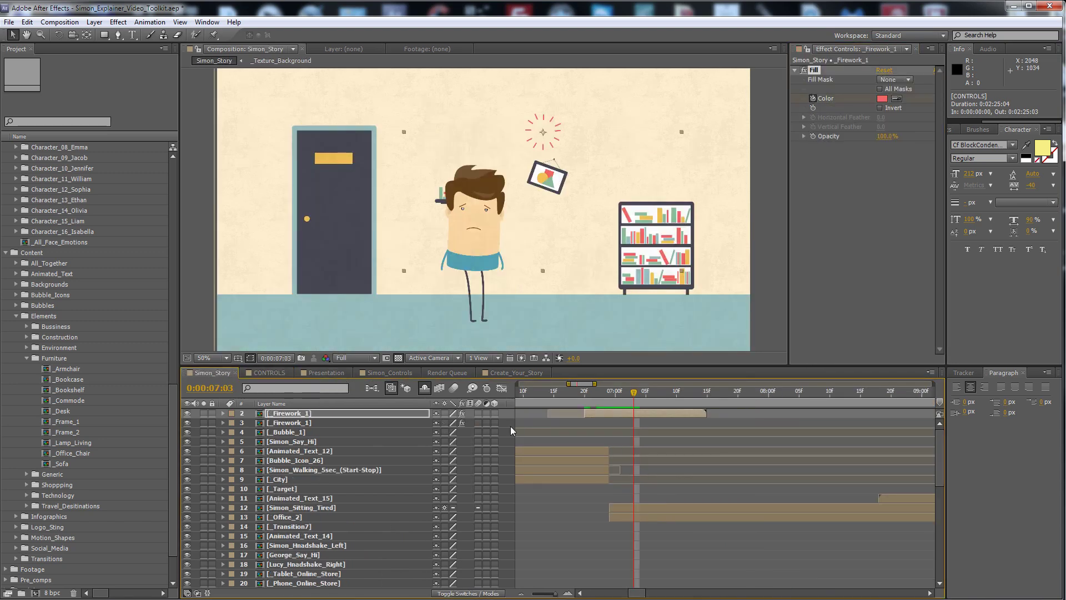
left_click(615, 413)
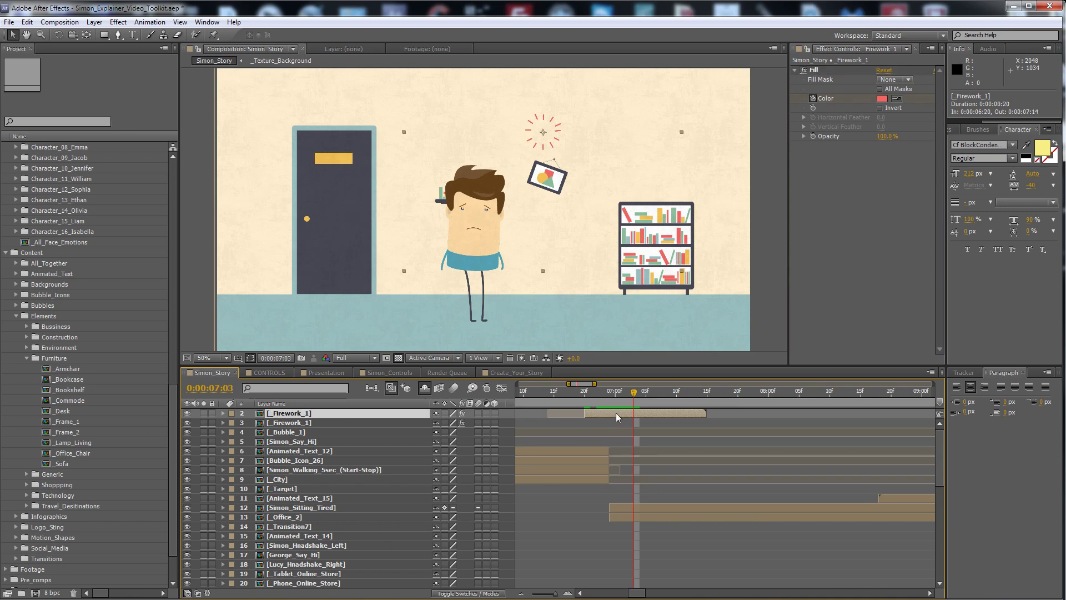
key("e")
key("e")
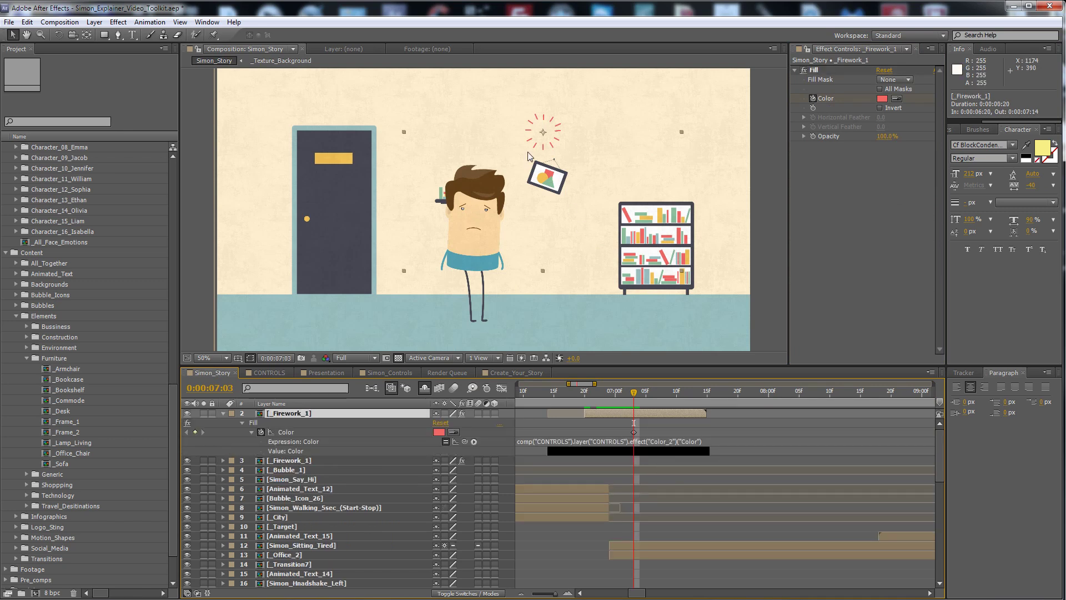
Try Color_1 in place of Color_2 in the _Firework_1 layer's Fill Color expression
left_click(662, 446)
left_click(668, 440)
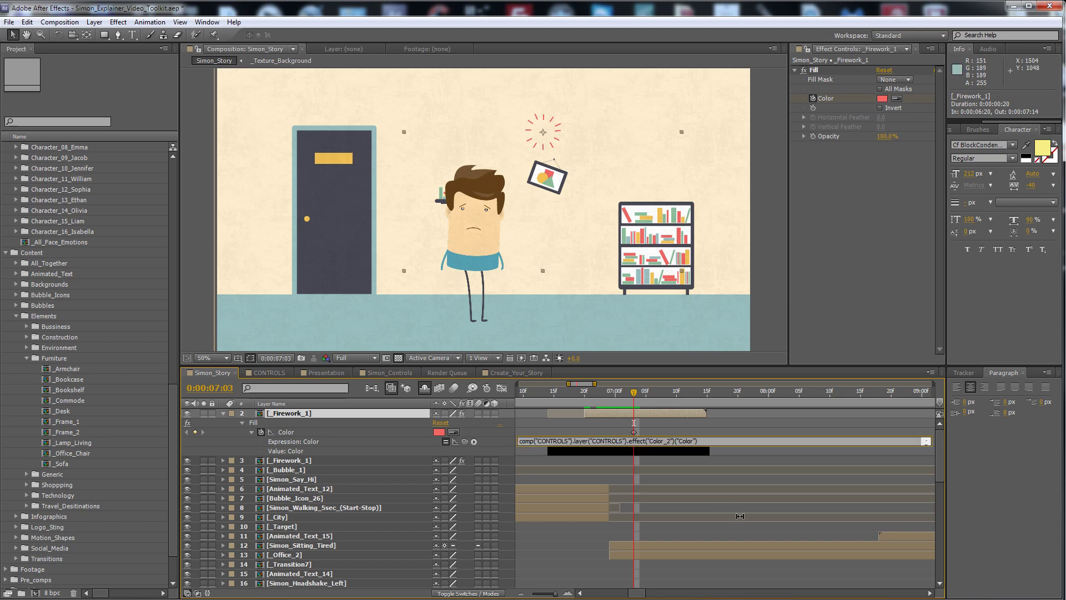
key("BackSpace")
type("1")
left_click(691, 424)
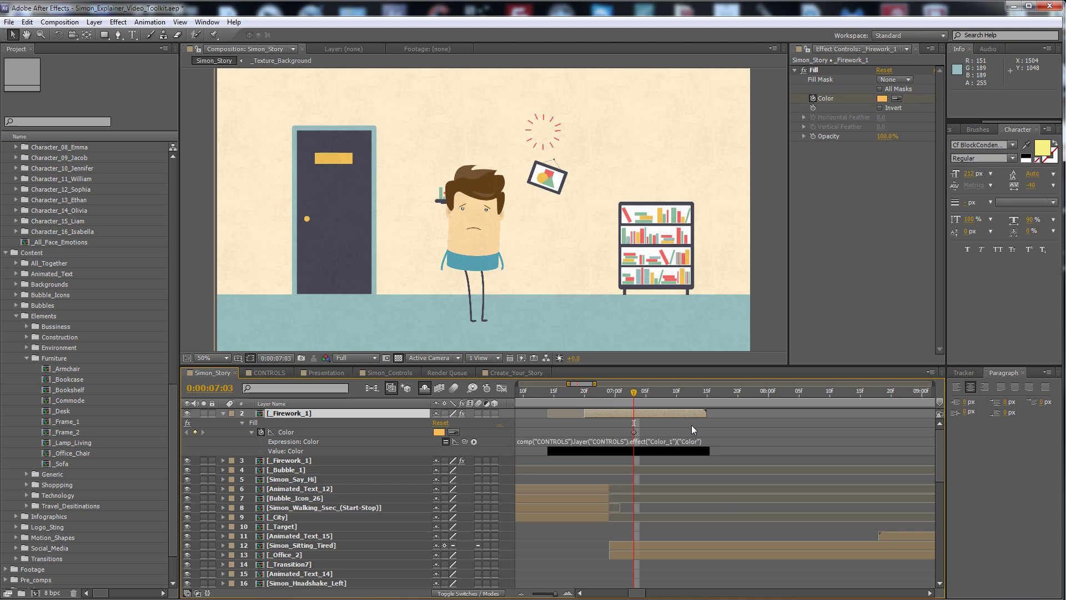
Try Color_5 in the _Firework_1 layer's Fill Color expression
left_click(668, 442)
left_click(668, 442)
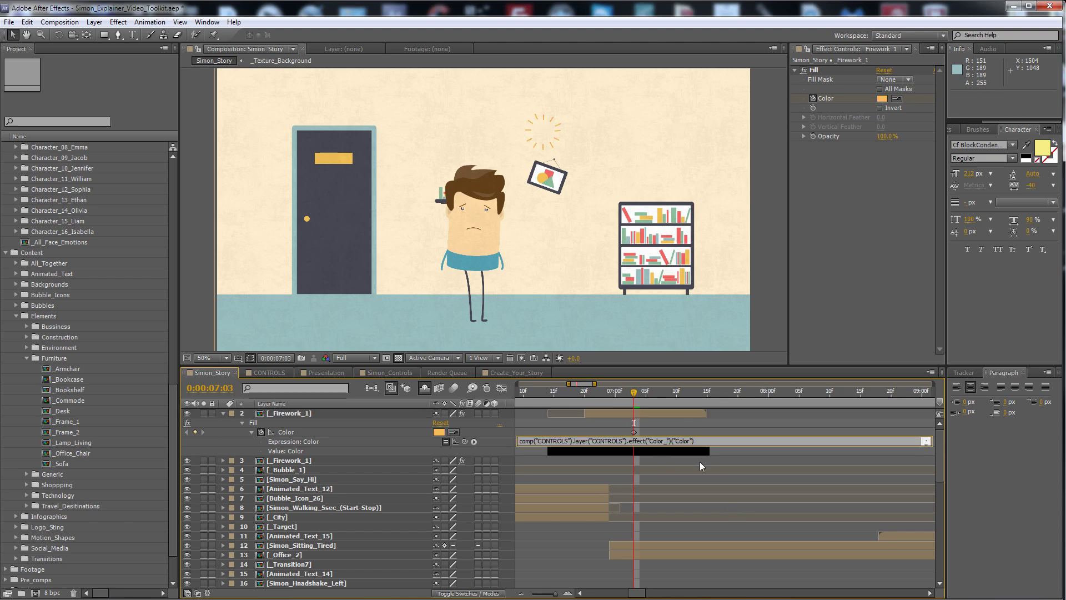
left_click(691, 422)
Set the _Firework_1 layer's Fill Color expression back to Color_2
left_click(659, 442)
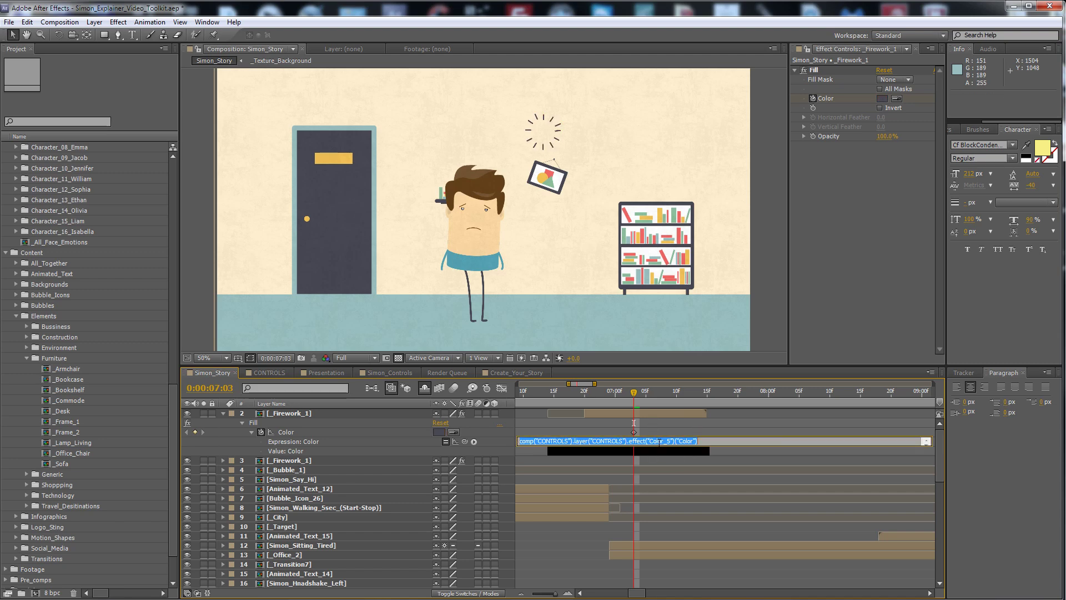
left_click(670, 441)
key("BackSpace")
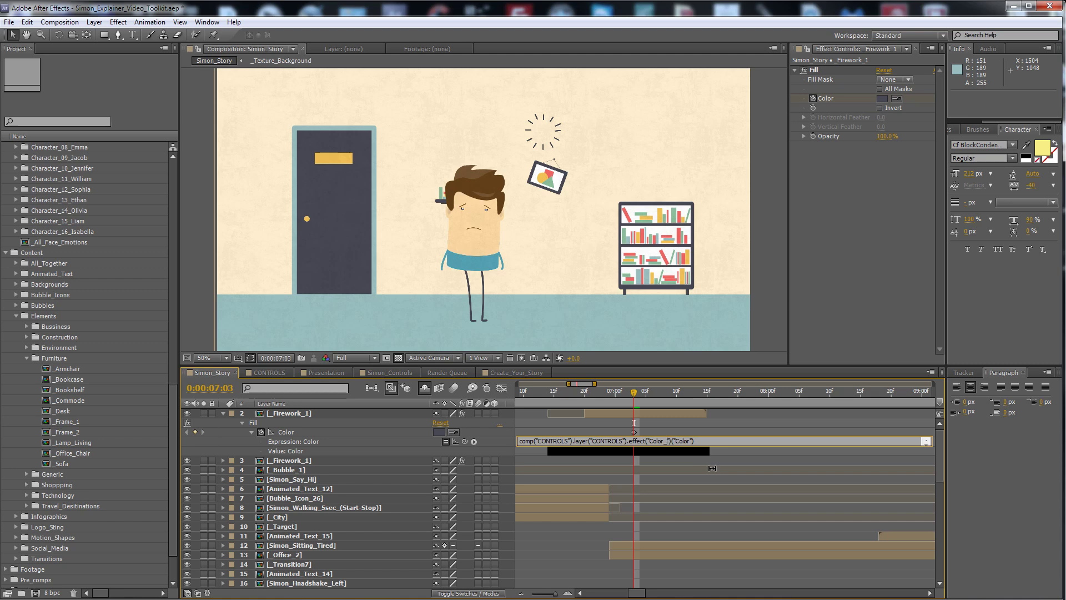
type("2")
left_click(716, 425)
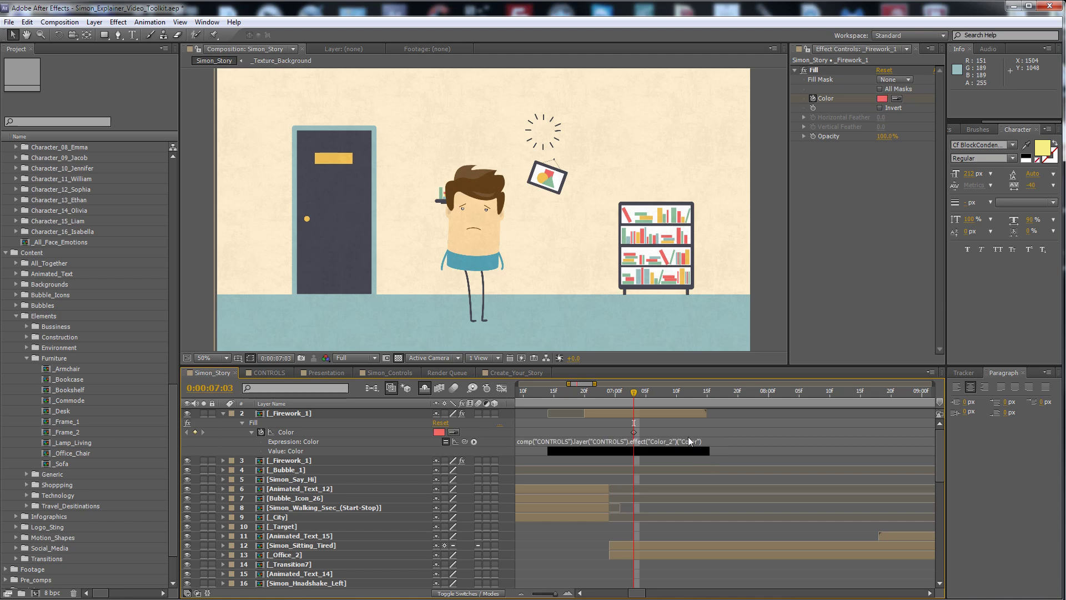
At 0:00:06:22, replace the Bubble_Icon_26 layer's source with Bubble_Icon_18 from the Bubble_Icons folder
left_click(597, 391)
left_click(589, 488)
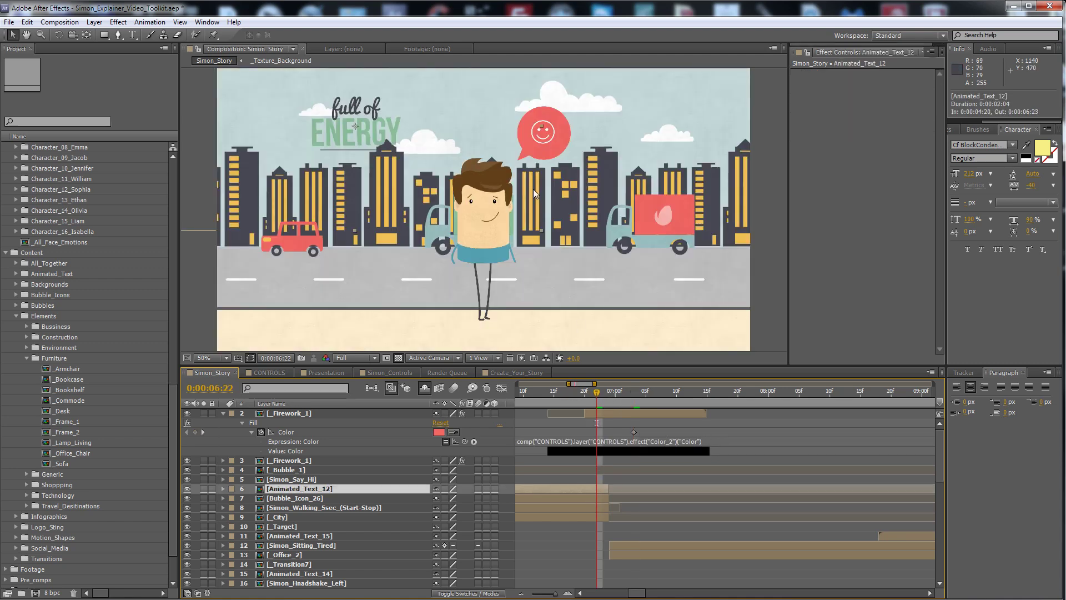
right_click(312, 499)
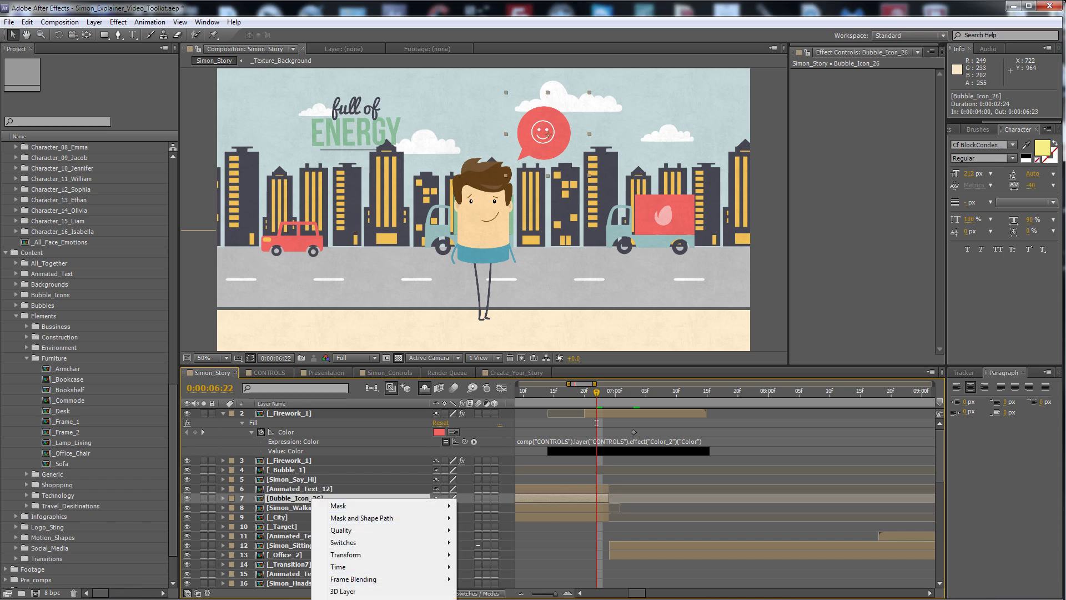
left_click(361, 599)
scroll(150, 467, "down", 1)
left_click_drag(78, 466, 295, 500)
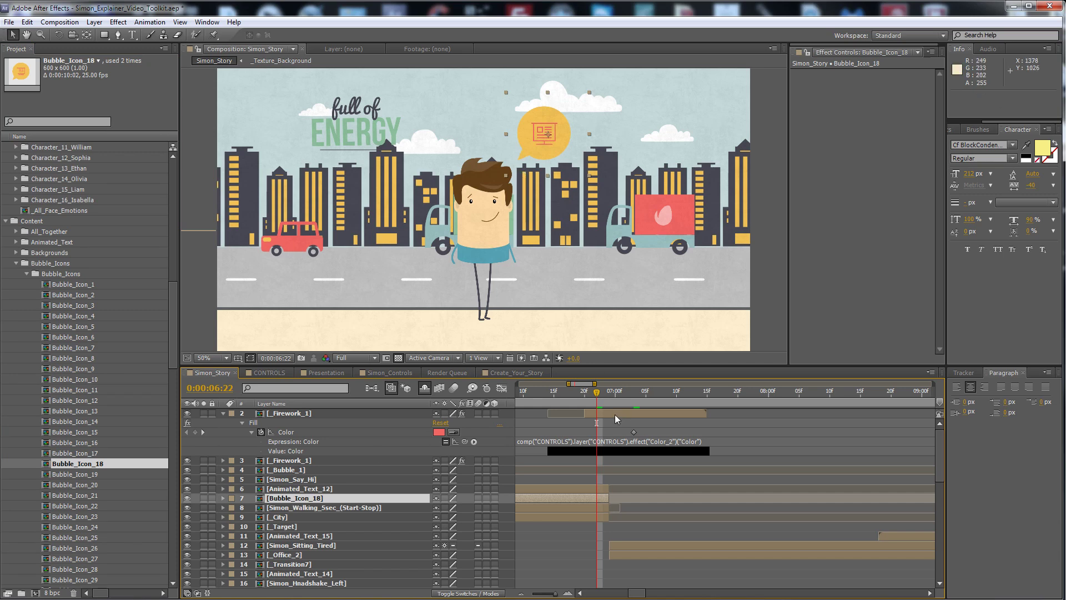
Change the color reference in the upper _Firework_1 layer's Fill expression to Color_1 to match the new bubble
left_click(614, 414)
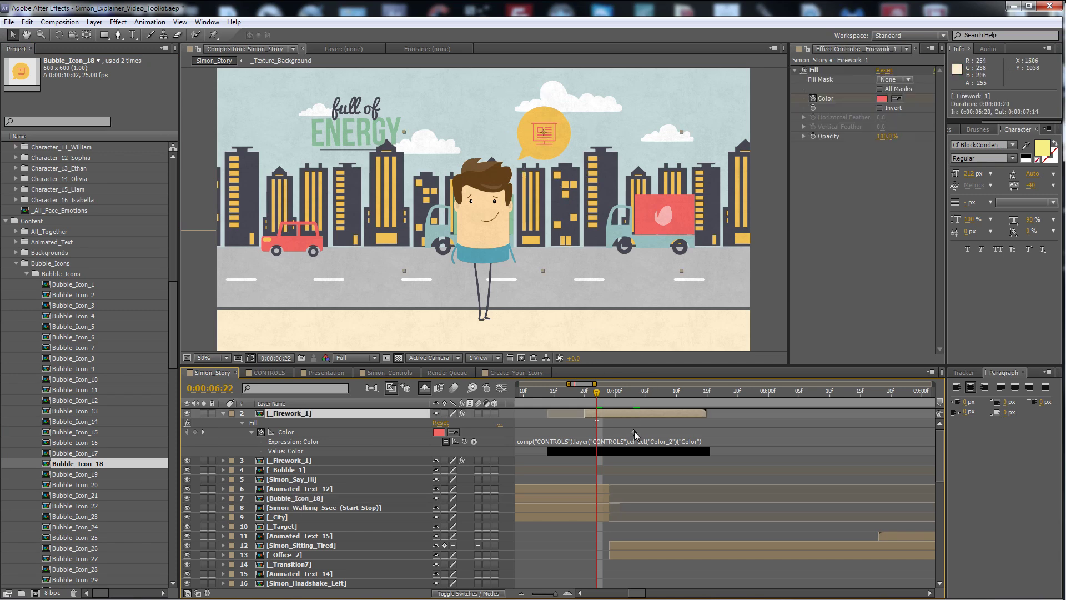
left_click(673, 442)
left_click(672, 442)
key("BackSpace")
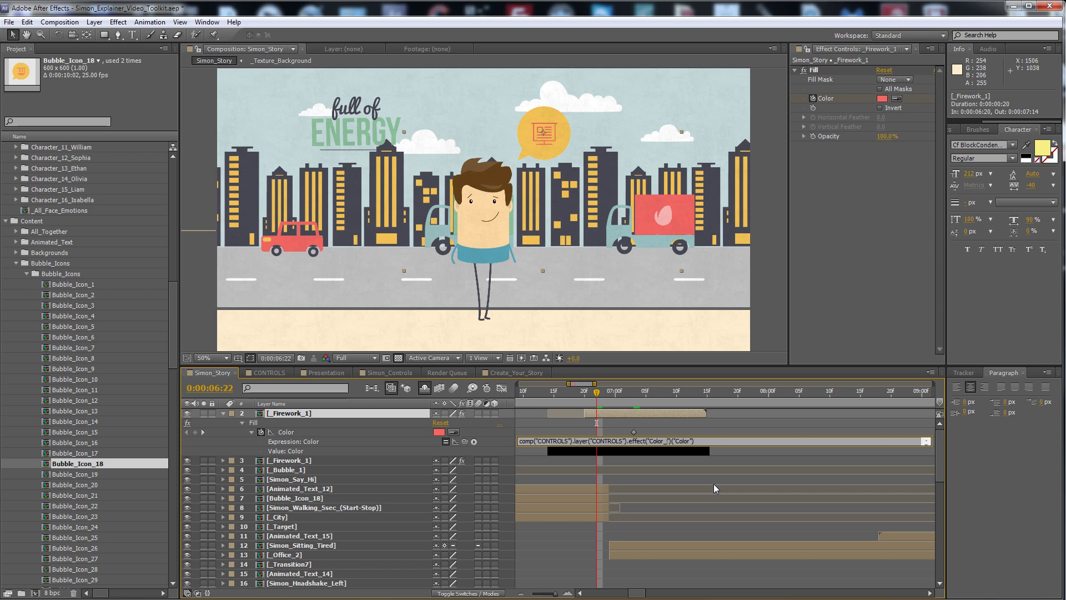
type("1")
key("KP_Enter")
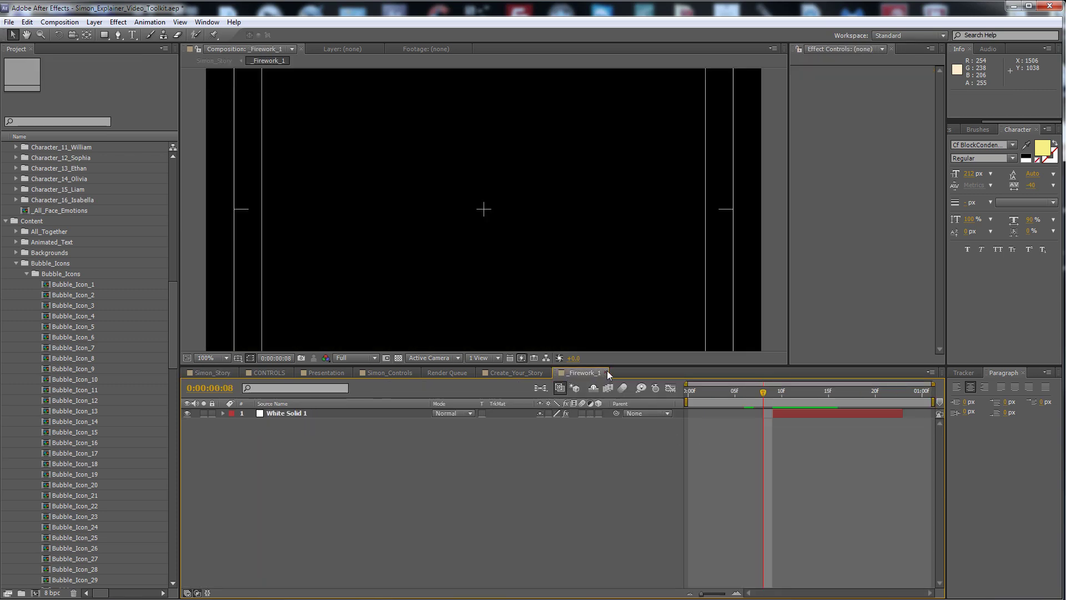
Close the _Firework_1 composition, return to Simon_Story and preview the recolored firework at 0:00:07:03
left_click(607, 372)
left_click(213, 373)
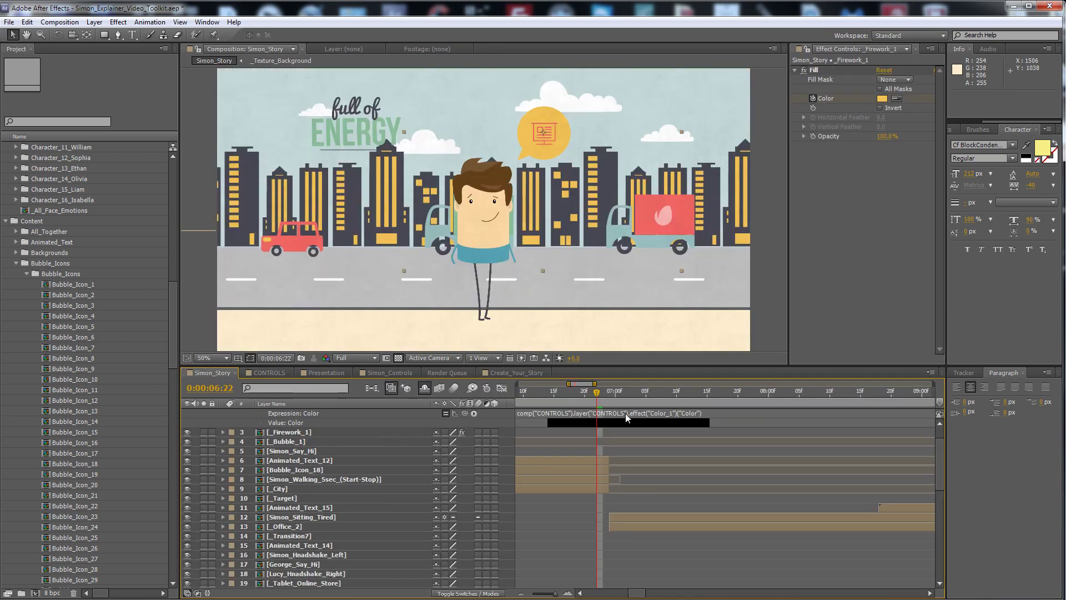
scroll(672, 472, "up", 1)
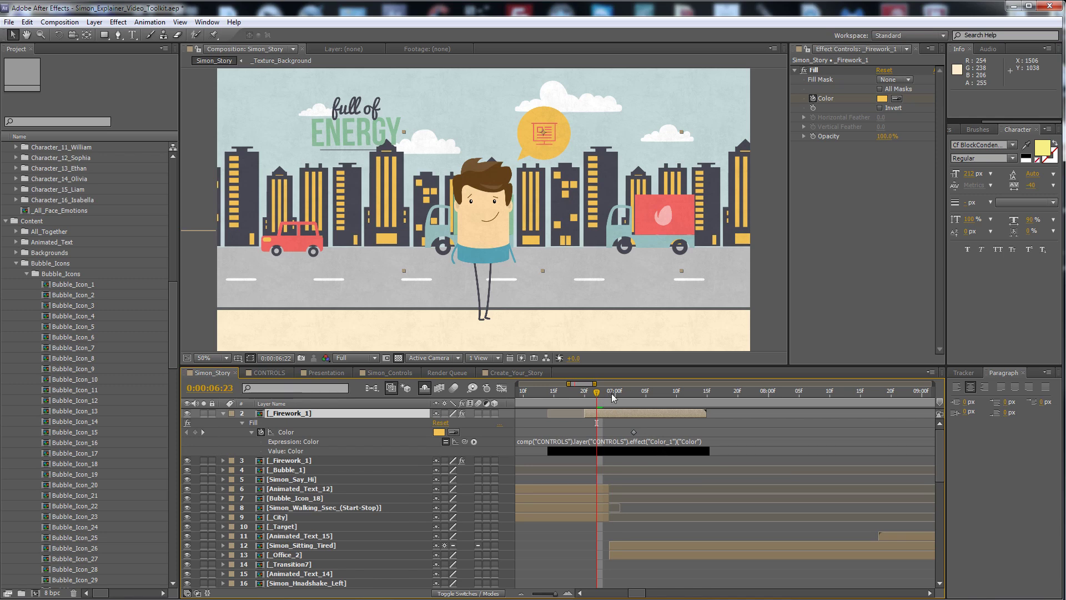
left_click_drag(612, 398, 633, 397)
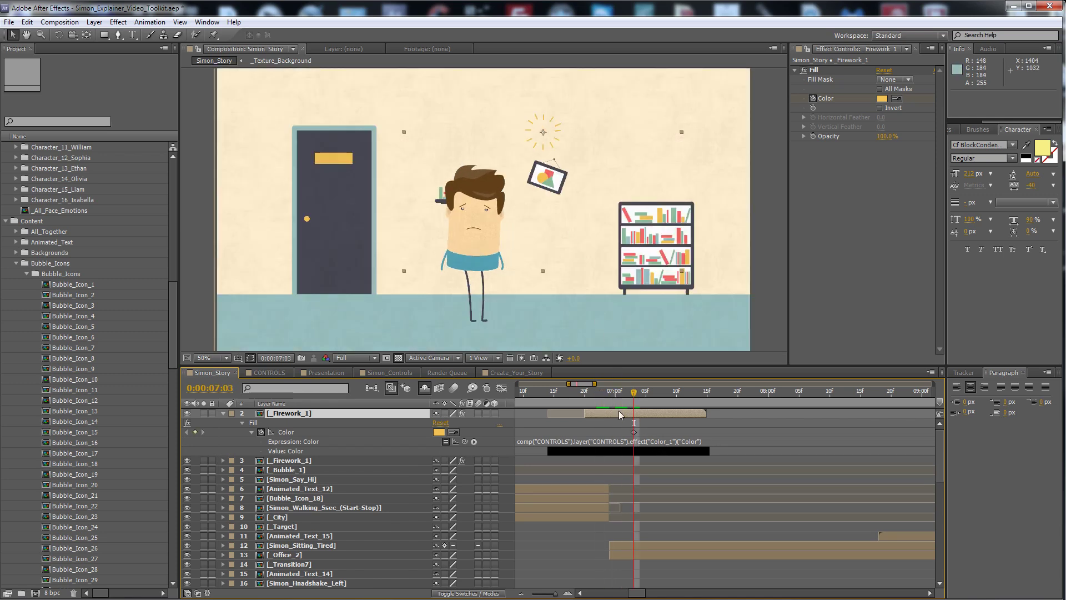
Open the _Firework_1 composition, examine White Solid 1's Stroke and Fill effects, then close it and return to Simon_Story
double_click(642, 413)
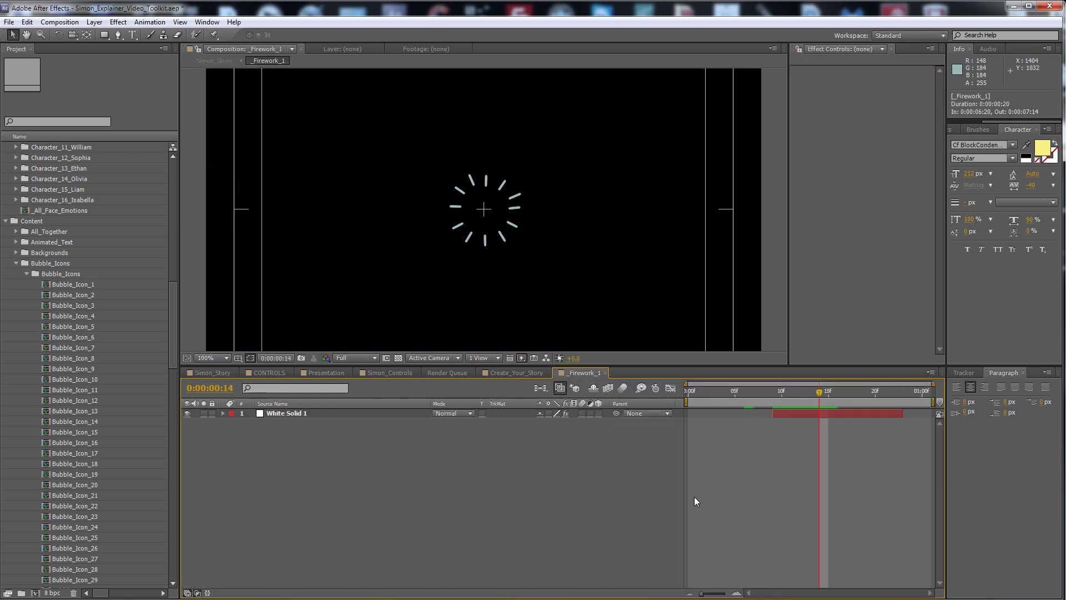
left_click(811, 414)
left_click(873, 516)
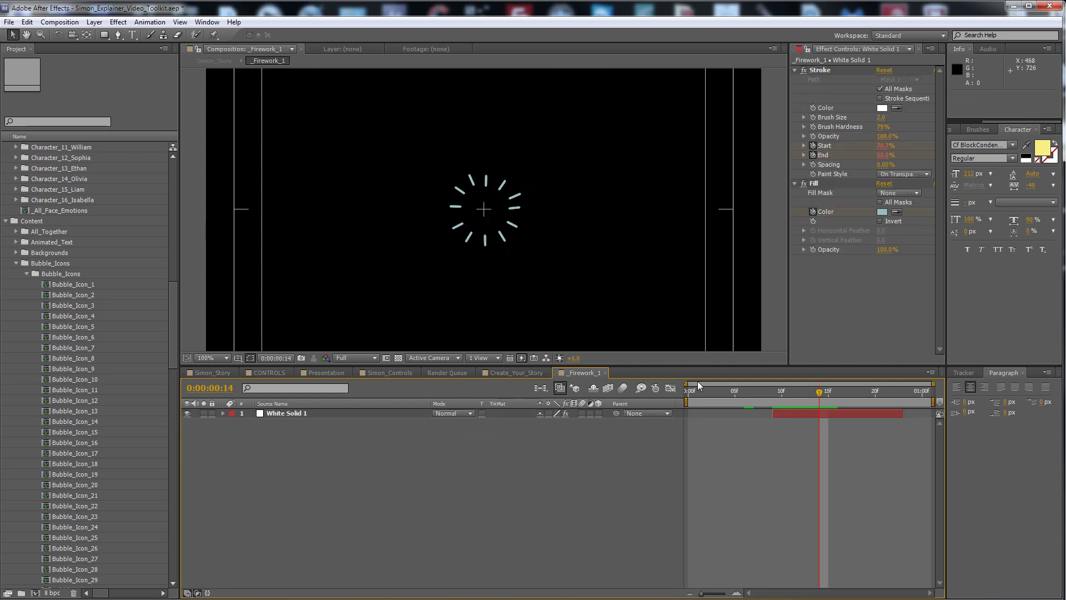
key("period")
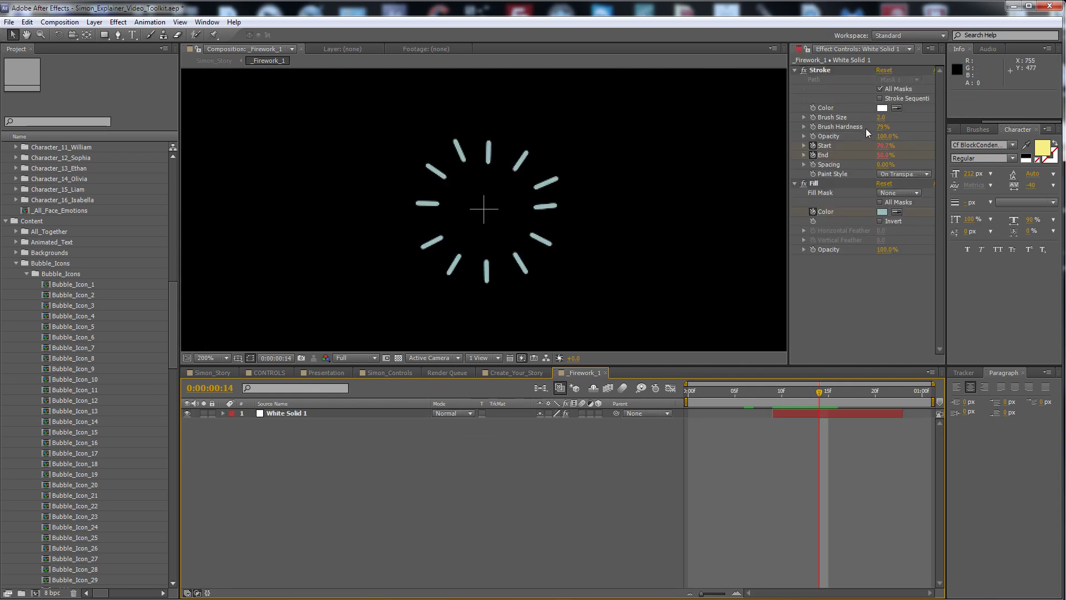
left_click(817, 187)
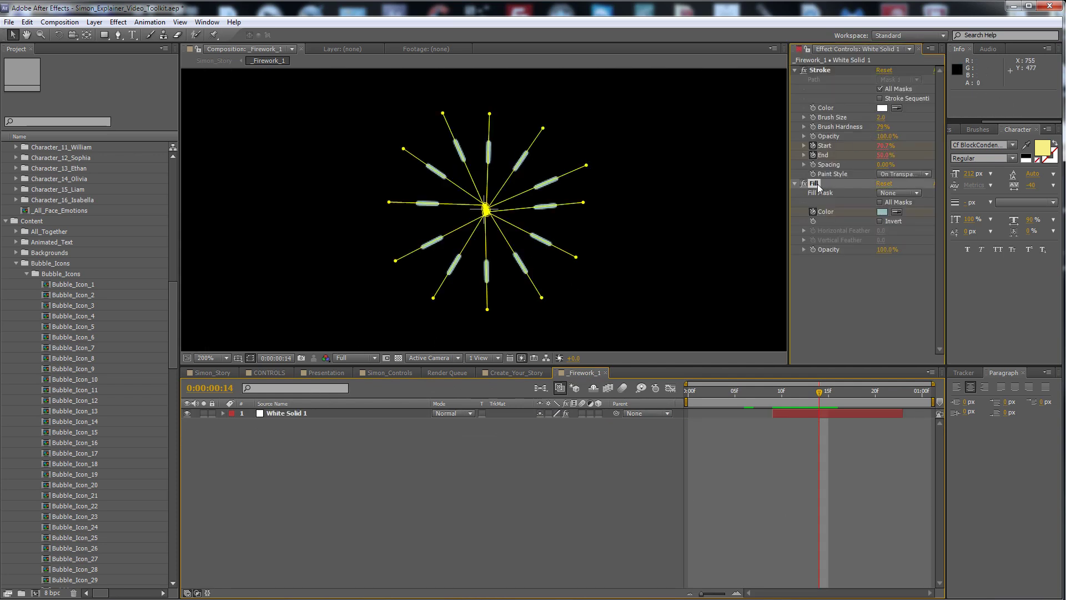
left_click(844, 435)
left_click(606, 373)
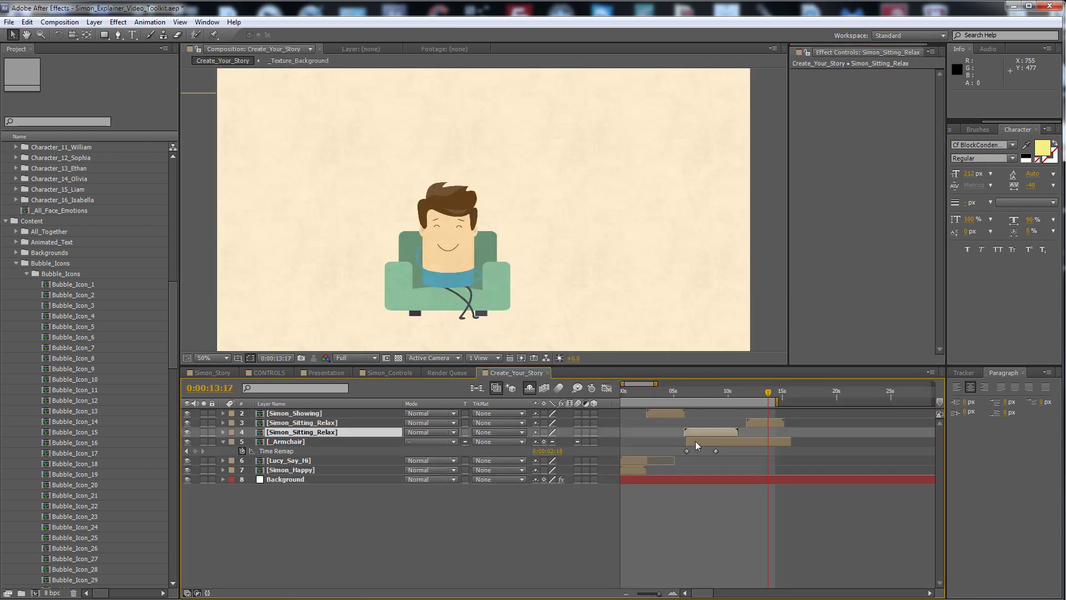
left_click(214, 373)
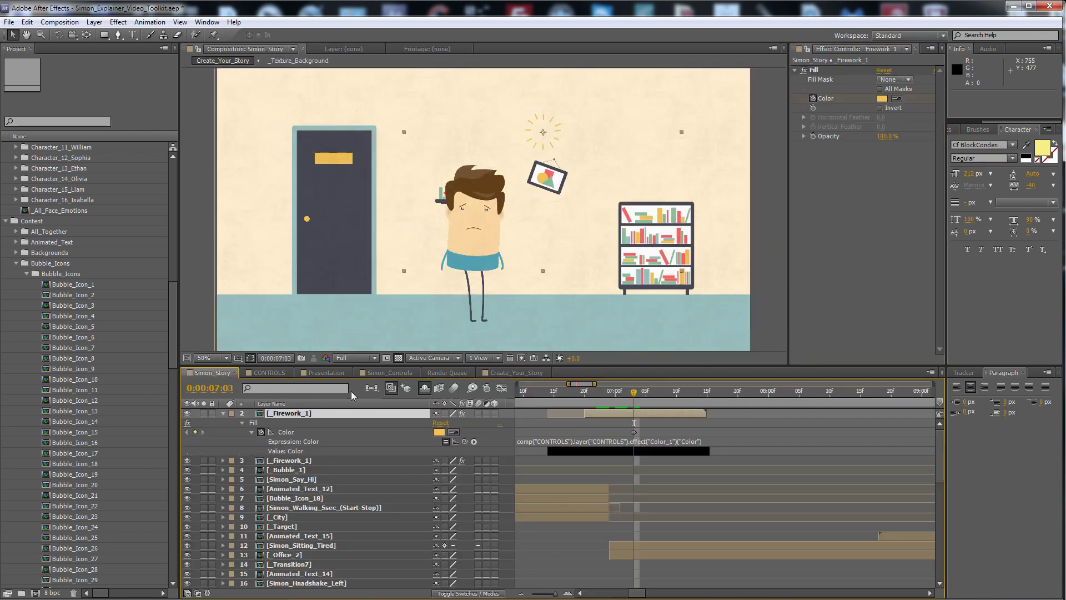
Preview the firework at 0:00:07:05, collapse the upper _Firework_1 layer's properties and clear the layer selection
left_click(621, 396)
left_click(645, 394)
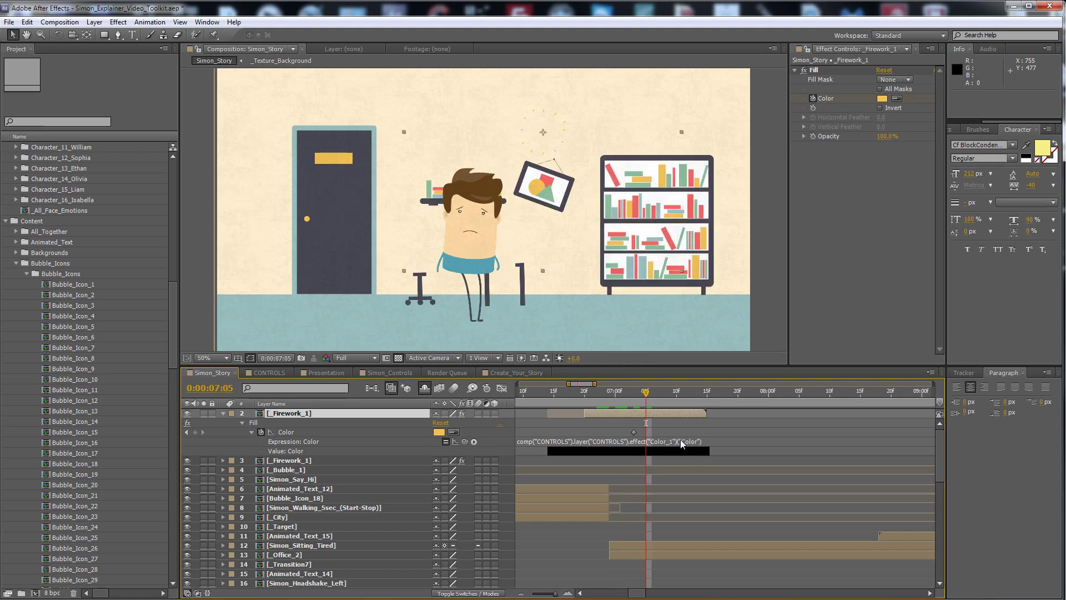
left_click(629, 416)
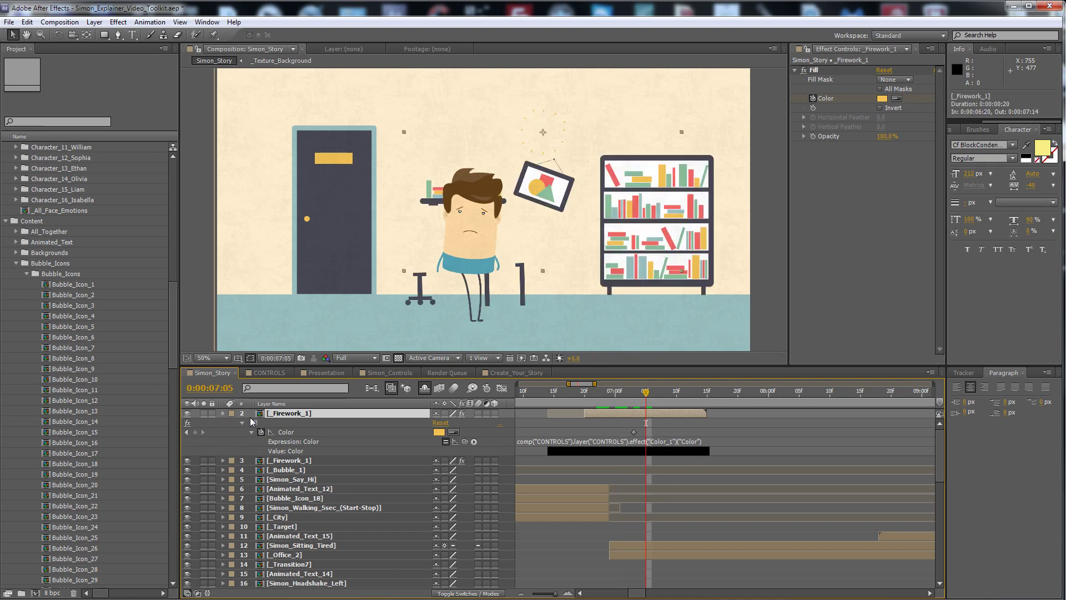
key("u")
left_click(597, 488)
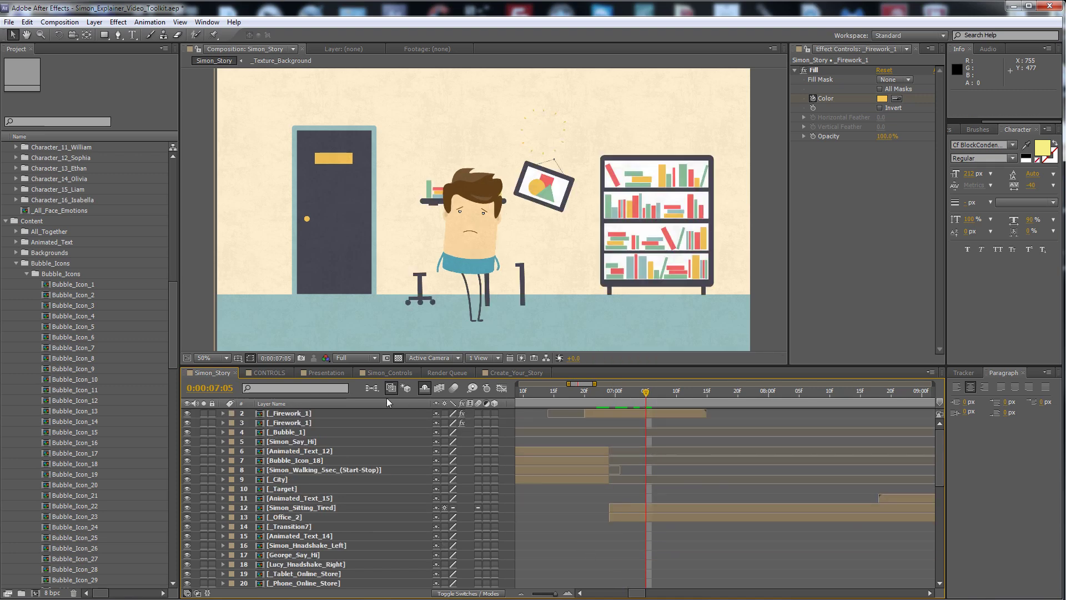
Open the CONTROLS composition and examine the CONTROLS layer's Color_1 through Color_6 effects, checking Color_5 and Color_6 individually
left_click(279, 373)
left_click(737, 413)
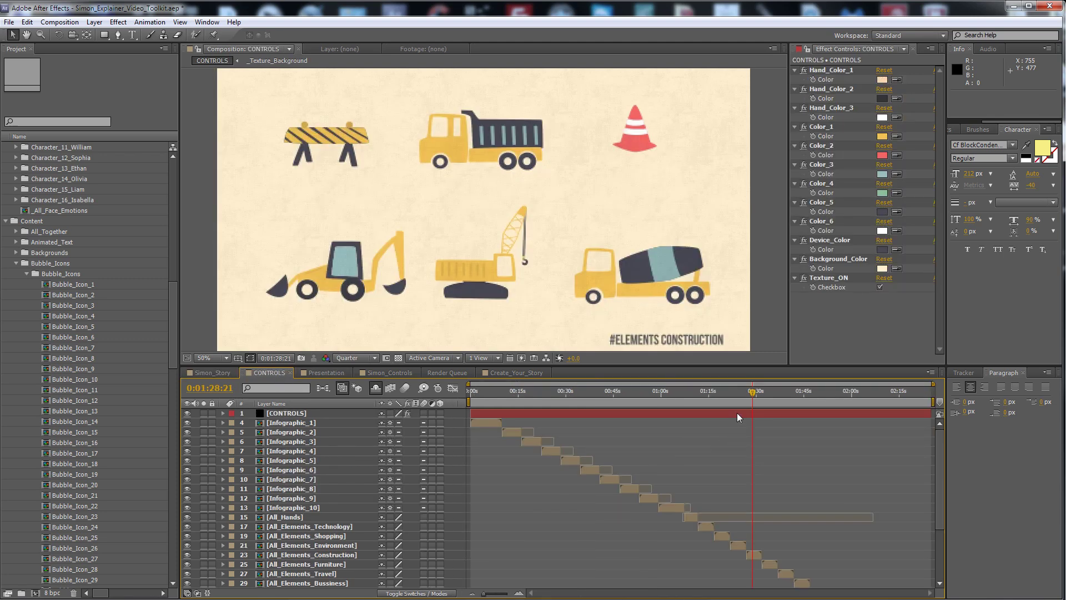
left_click(830, 131)
left_click(834, 222, "shift")
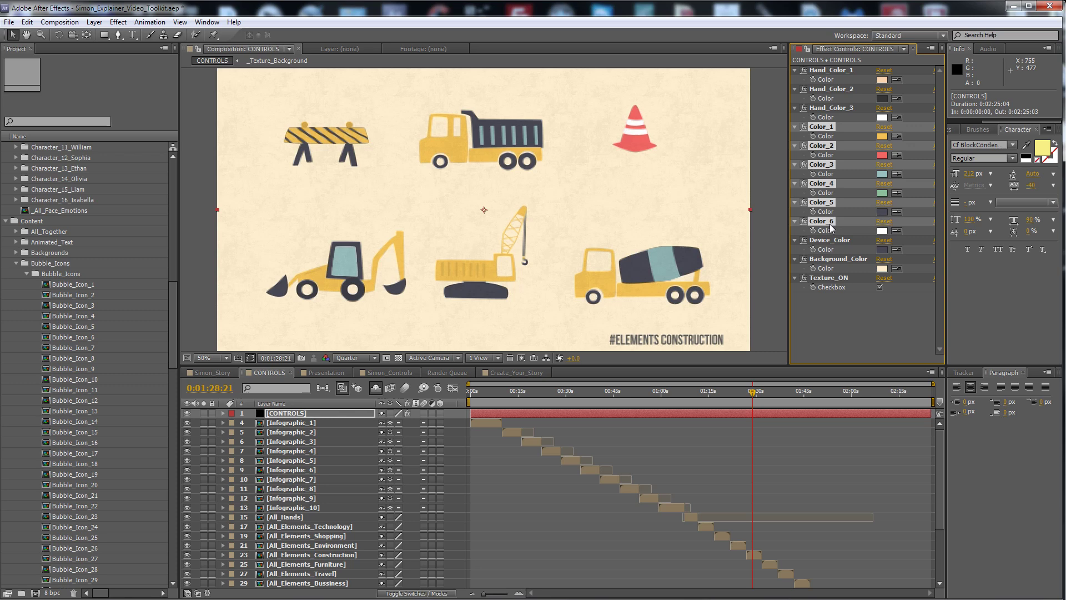
left_click(858, 316)
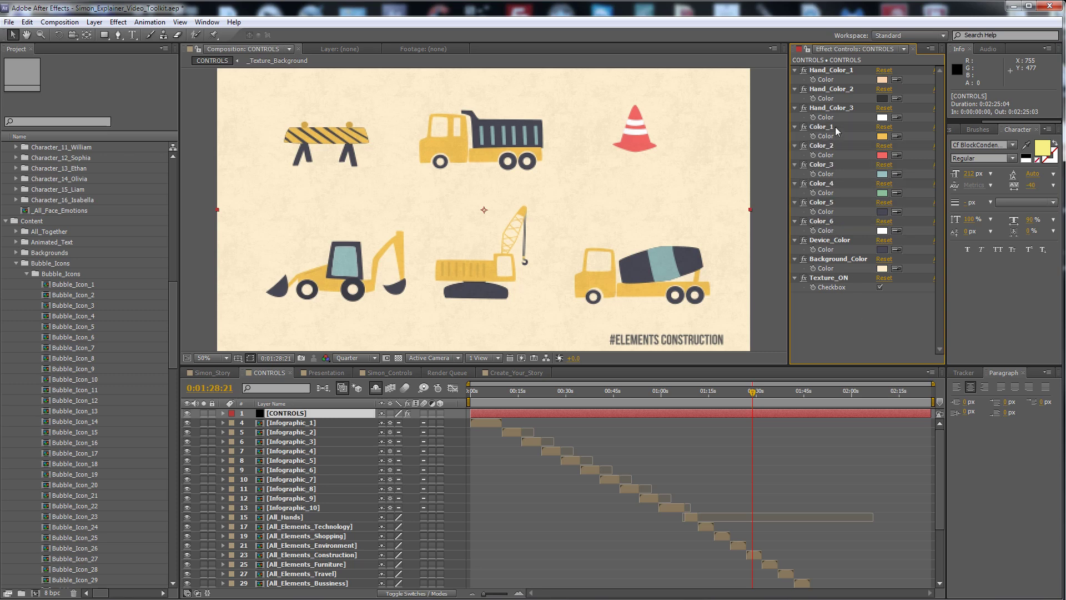
left_click(827, 204)
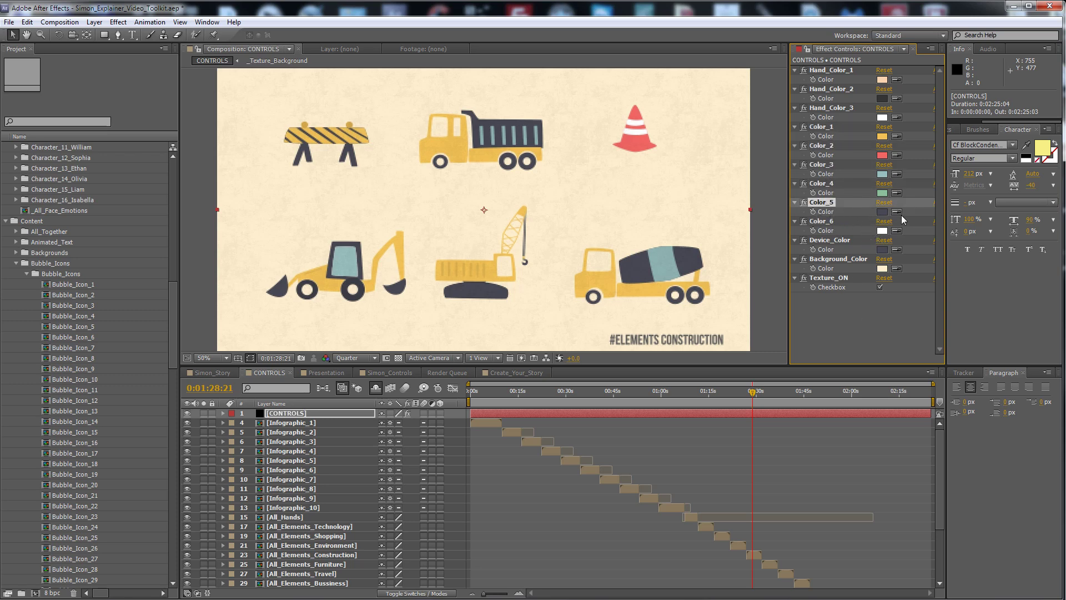
left_click(833, 223)
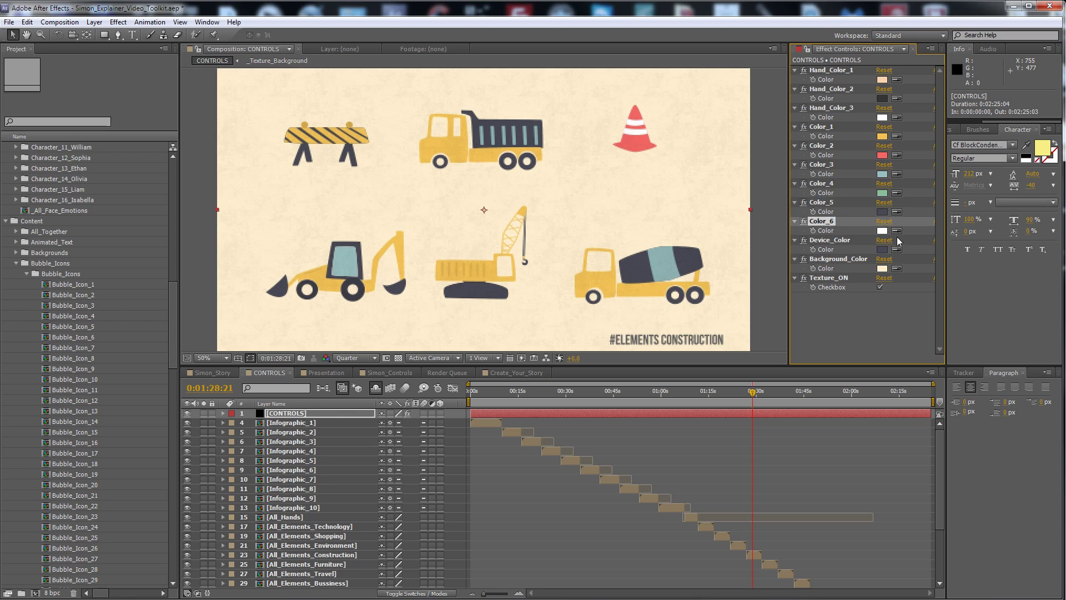
Preview the infographic at 0:01:02:11 and the furniture elements at 0:01:32:22 in the CONTROLS composition
left_click_drag(651, 392, 670, 395)
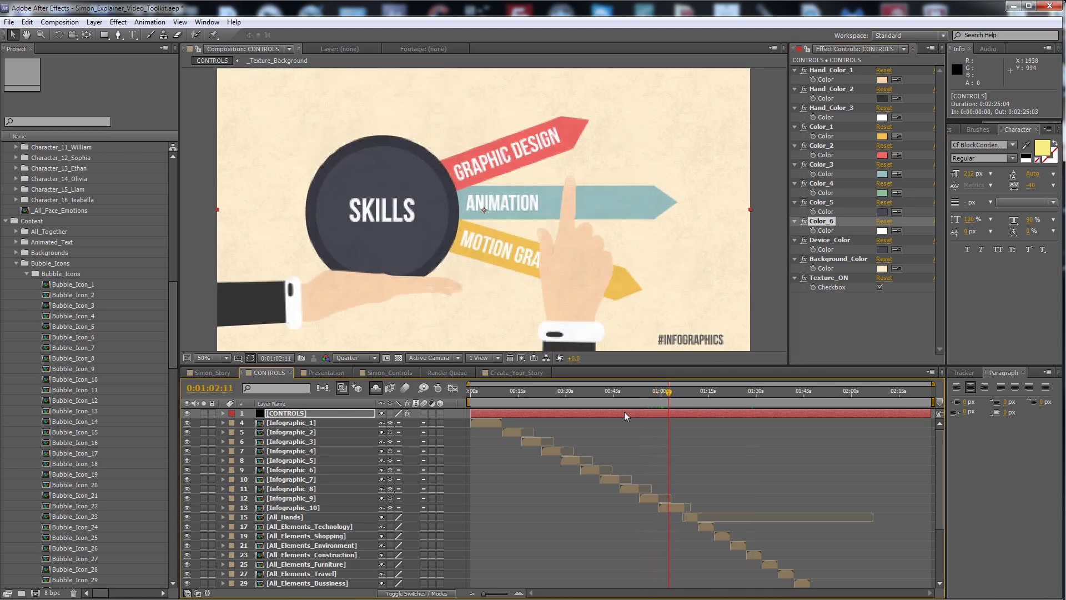
left_click(762, 392)
left_click(768, 400)
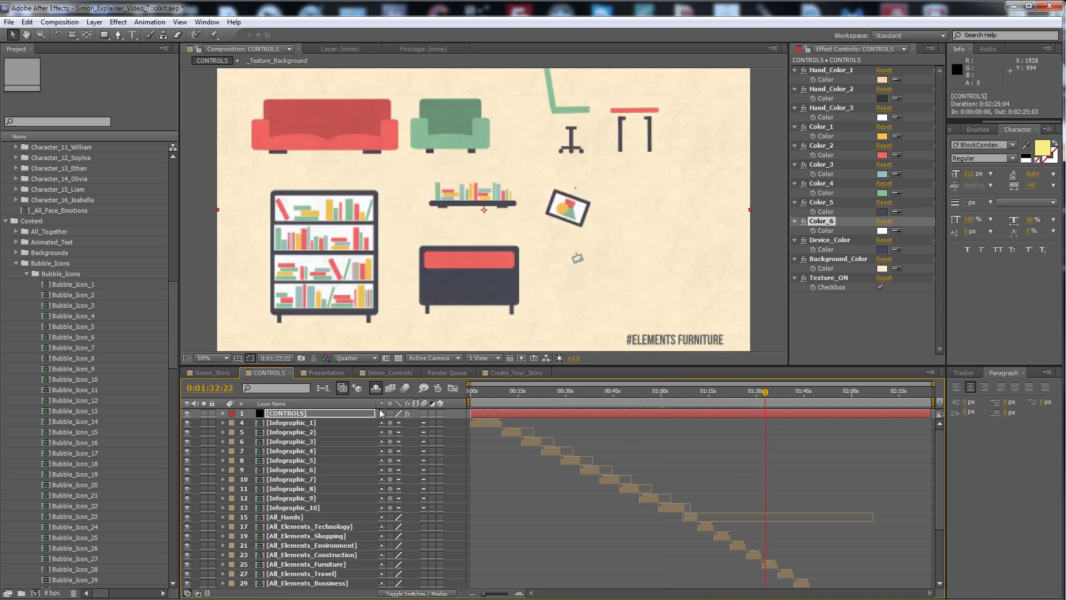
Return to the Simon_Story composition and preview the office scene at 0:00:08:12 and 0:00:10:21
left_click(212, 373)
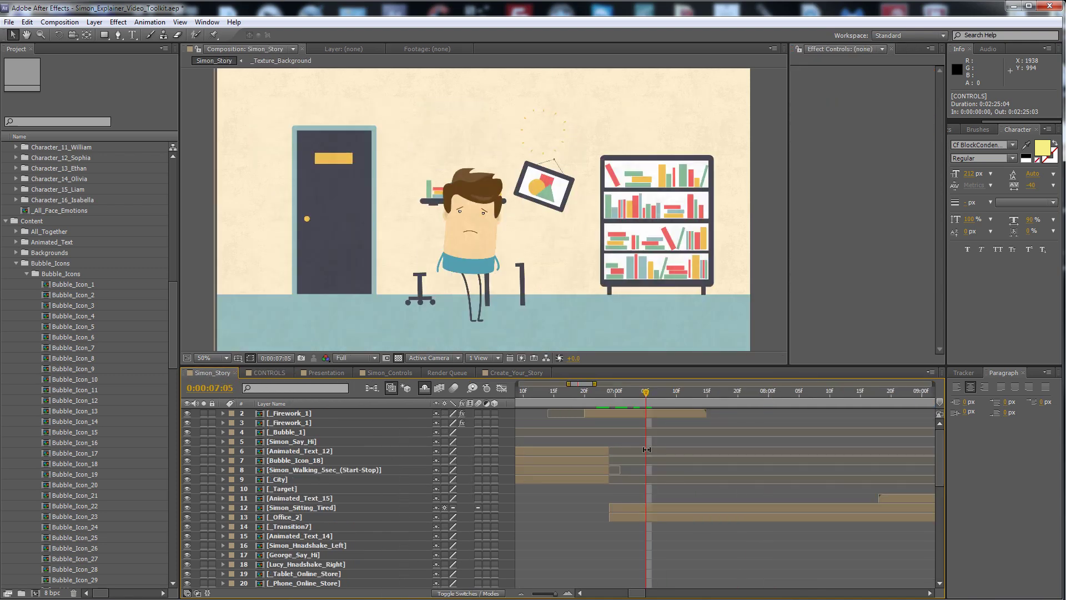
scroll(647, 449, "down", 3)
left_click(671, 394)
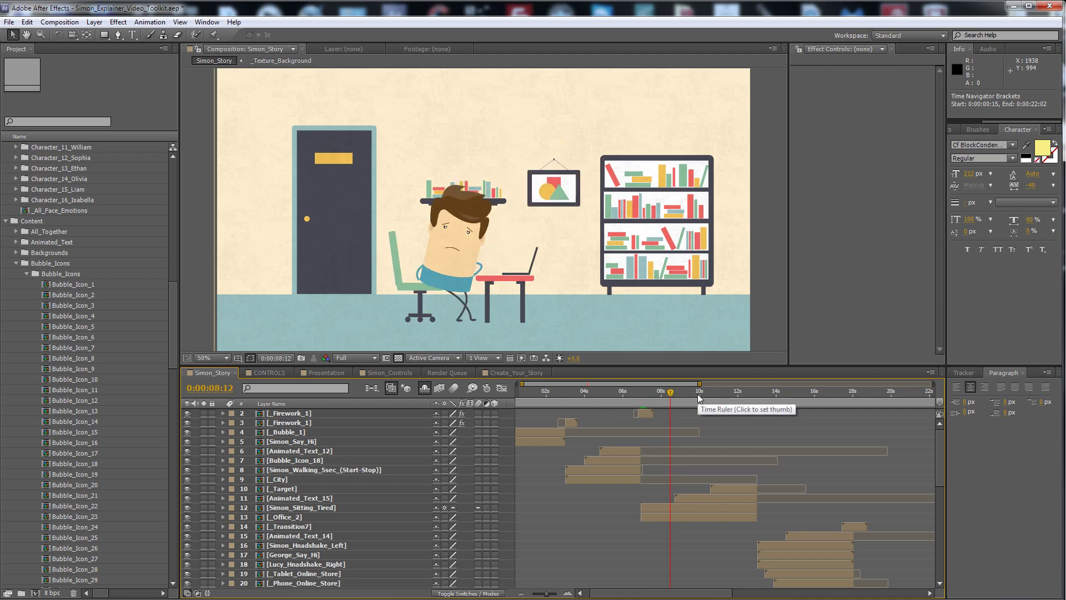
left_click(716, 392)
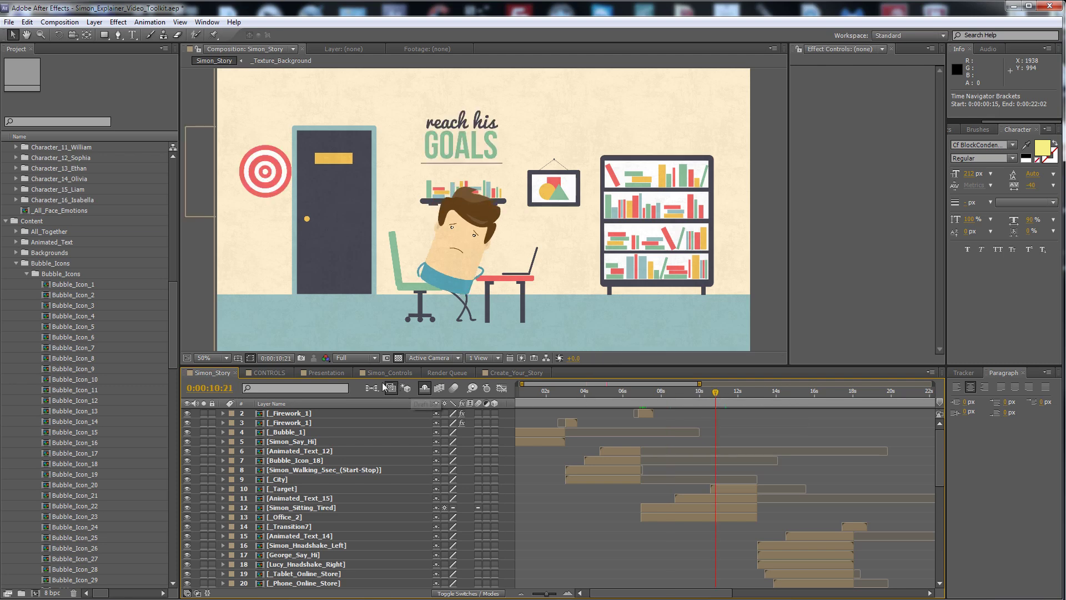
Check the Create_Your_Story composition, return to Simon_Story and preview the handshake scene at 0:00:15:22 and 0:00:16:18
left_click(509, 375)
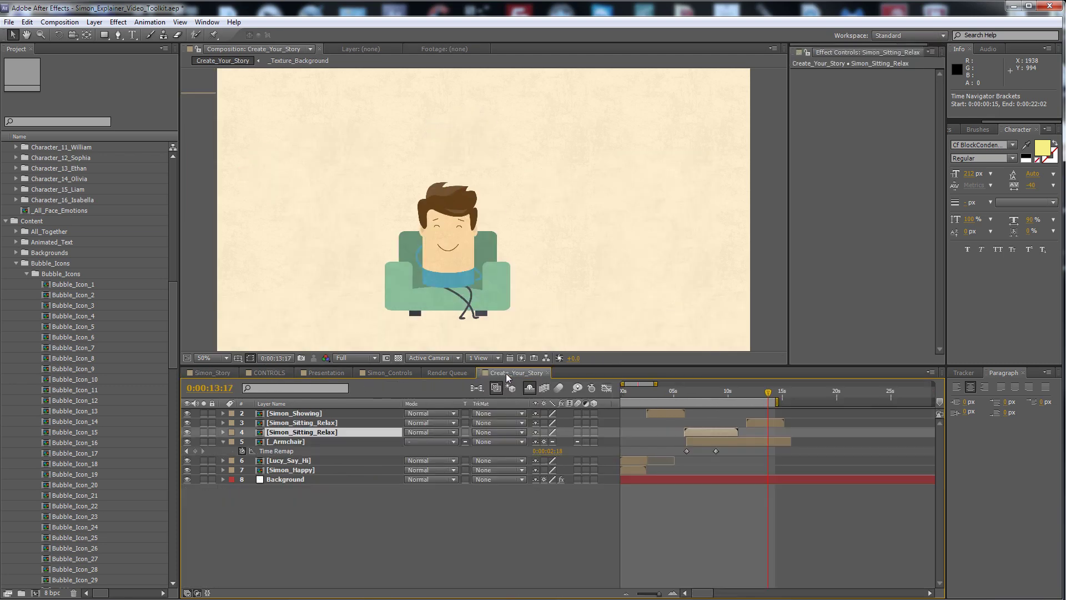
left_click(225, 374)
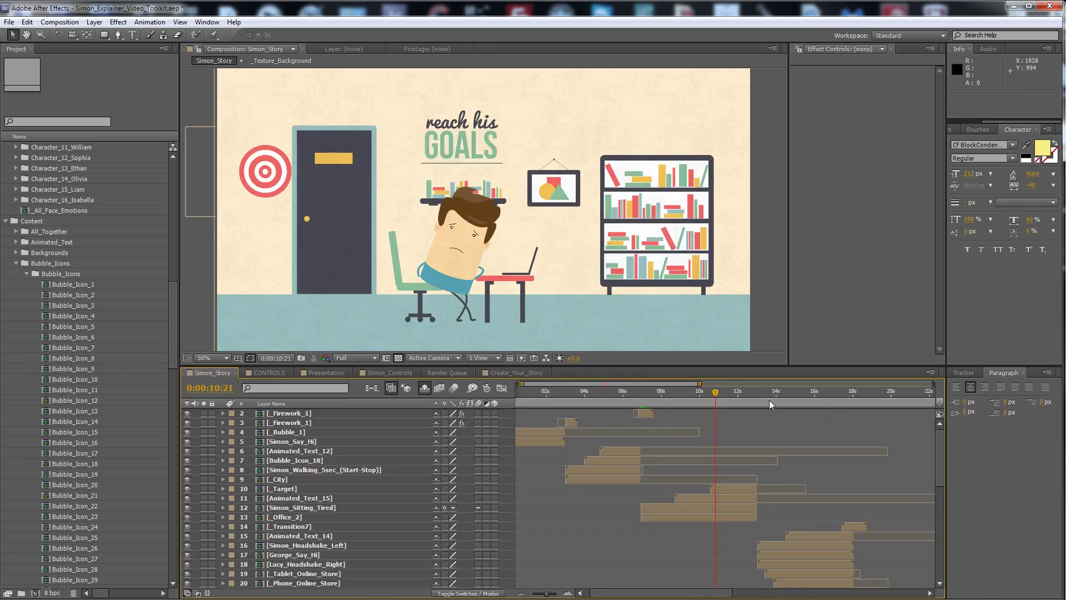
left_click(812, 392)
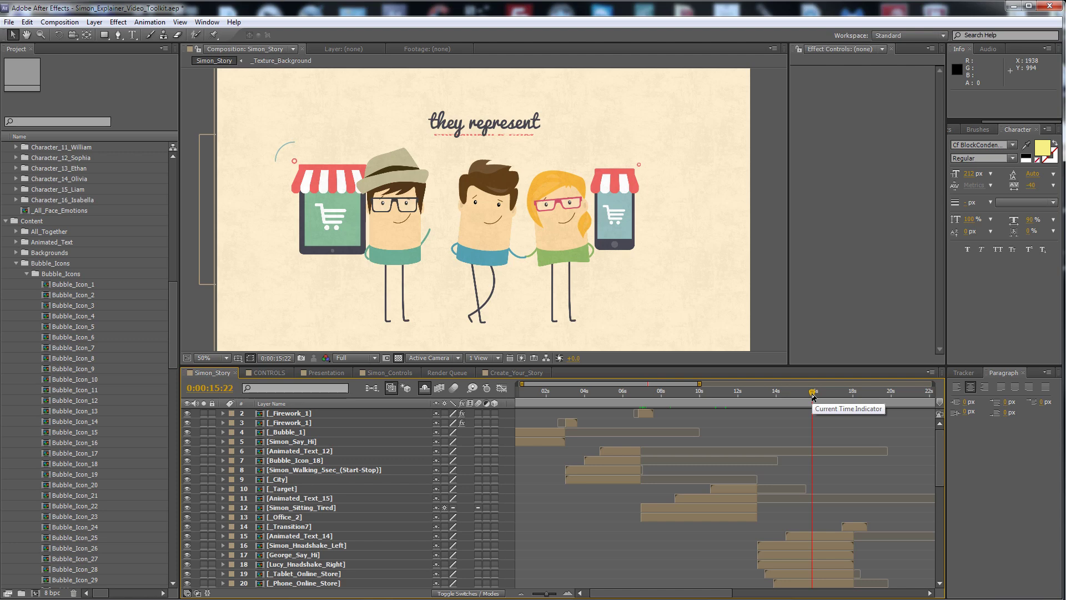
left_click_drag(817, 398, 831, 398)
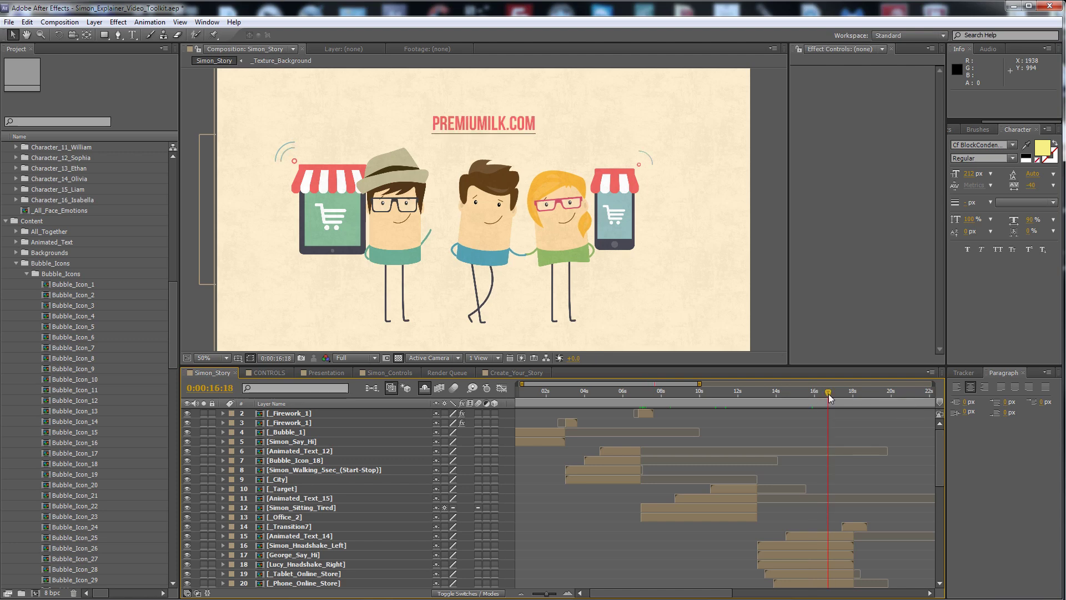